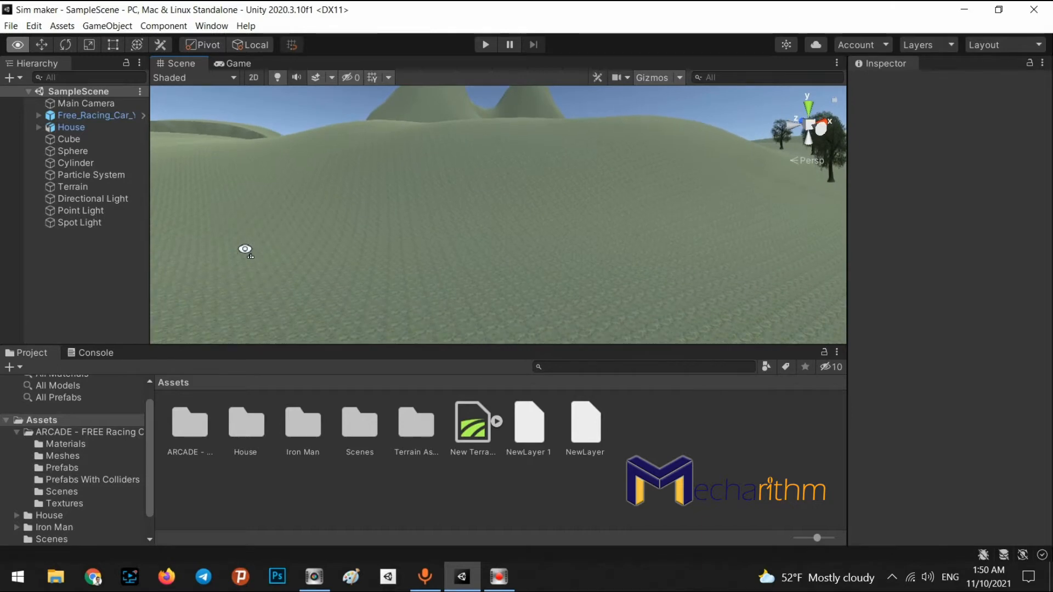
Create a cube above the terrain and frame it in the scene view
left_click(93, 26)
mouse_move(117, 87)
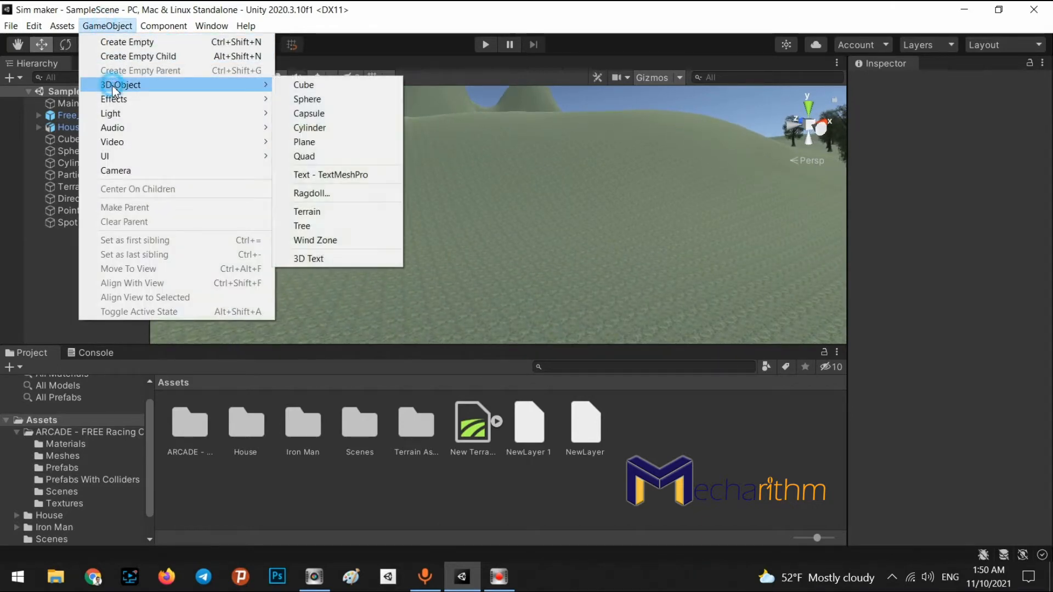
left_click(303, 85)
right_click_drag(574, 201, 543, 229)
key("w")
key("s")
key("w")
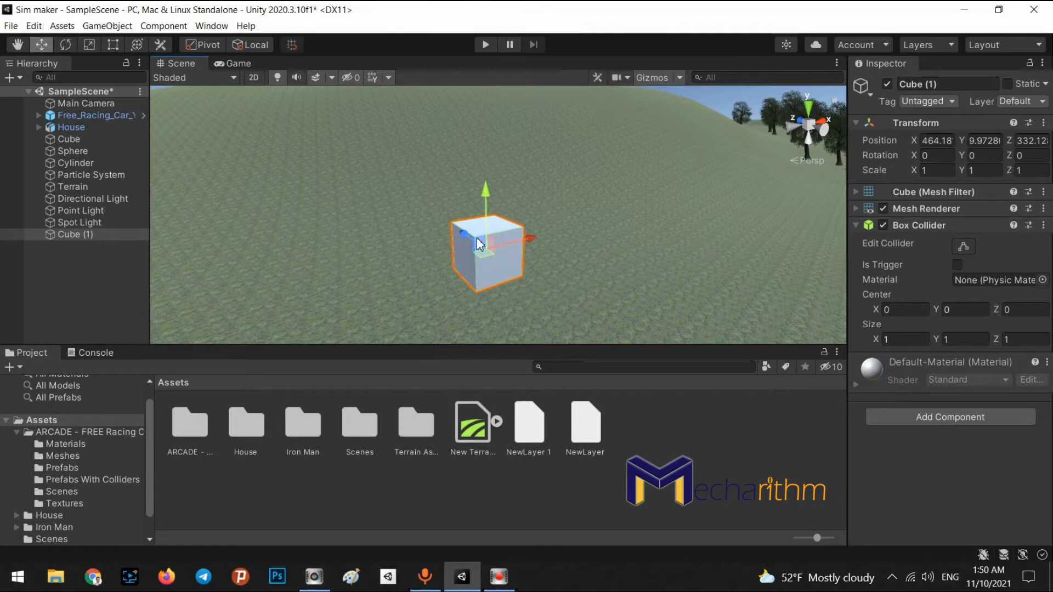
scroll(528, 232, "up", 3)
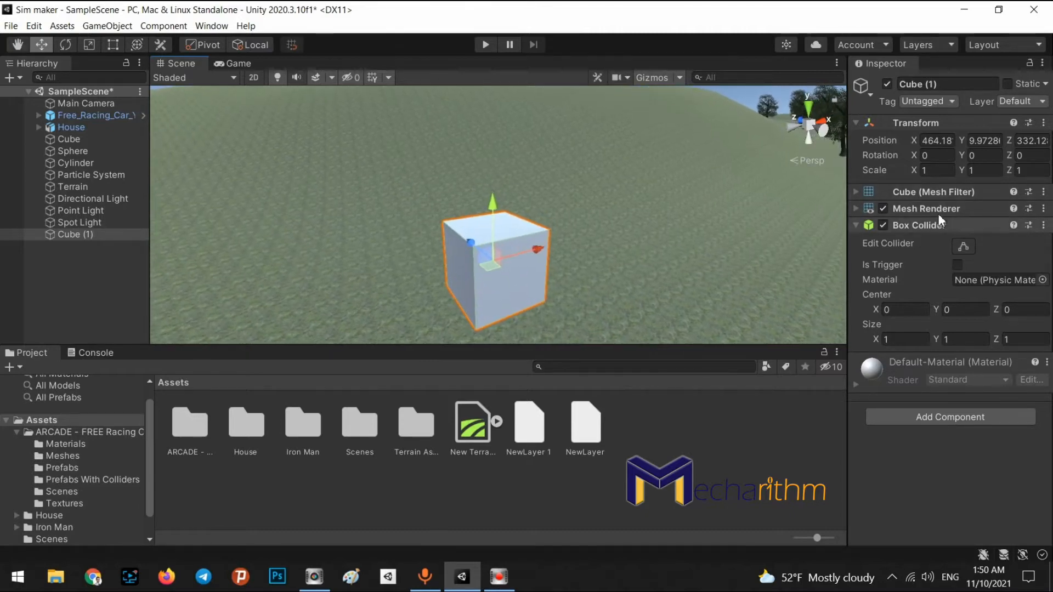
Switch the new cube's Mesh Renderer off and on again, and do the same with its Box Collider, to compare both components
left_click(882, 209)
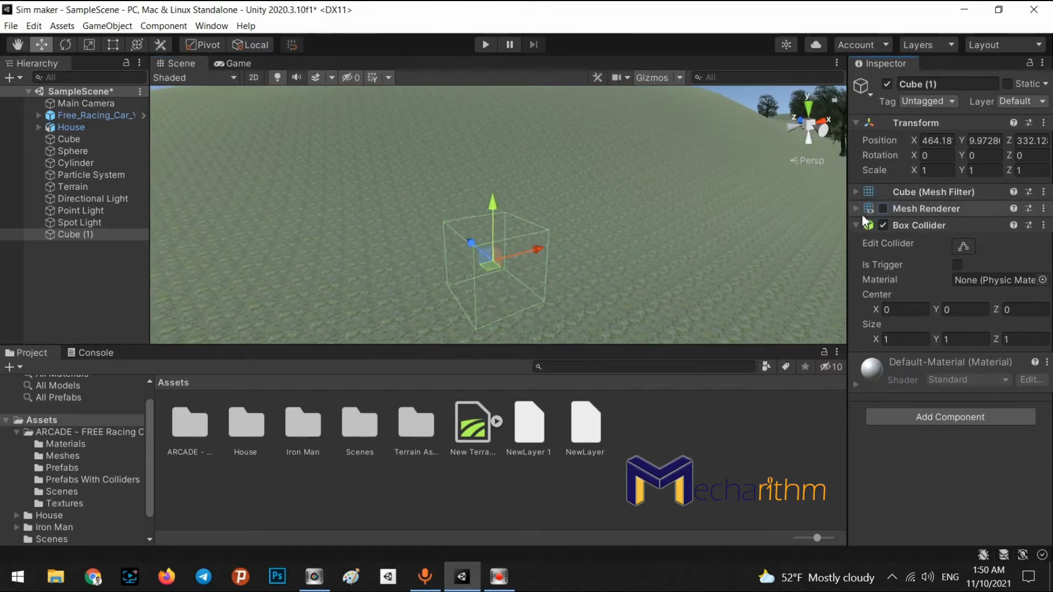
left_click_drag(630, 246, 610, 234, "alt")
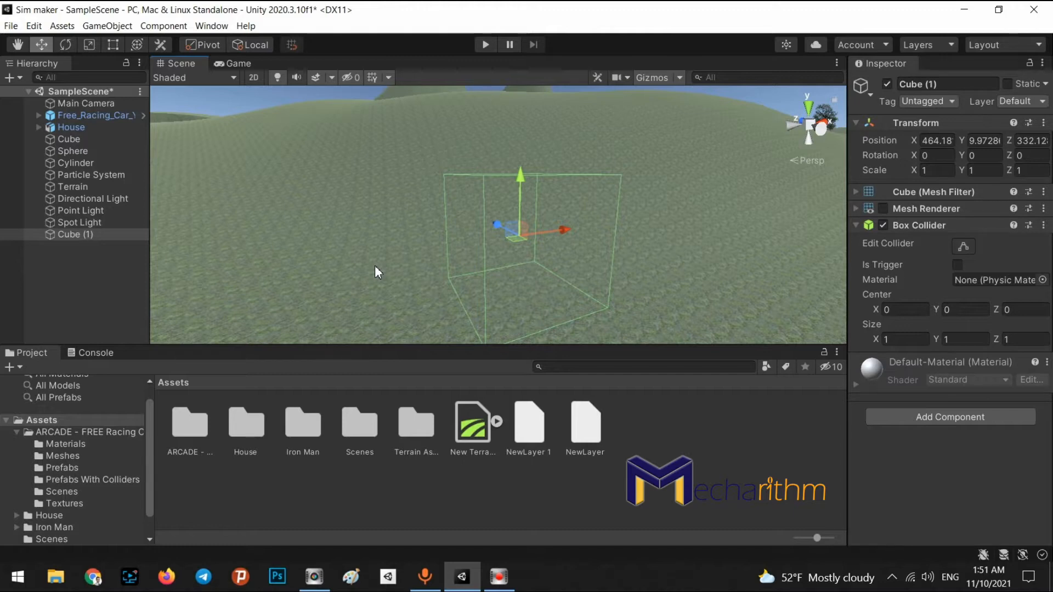
left_click(882, 226)
left_click(883, 208)
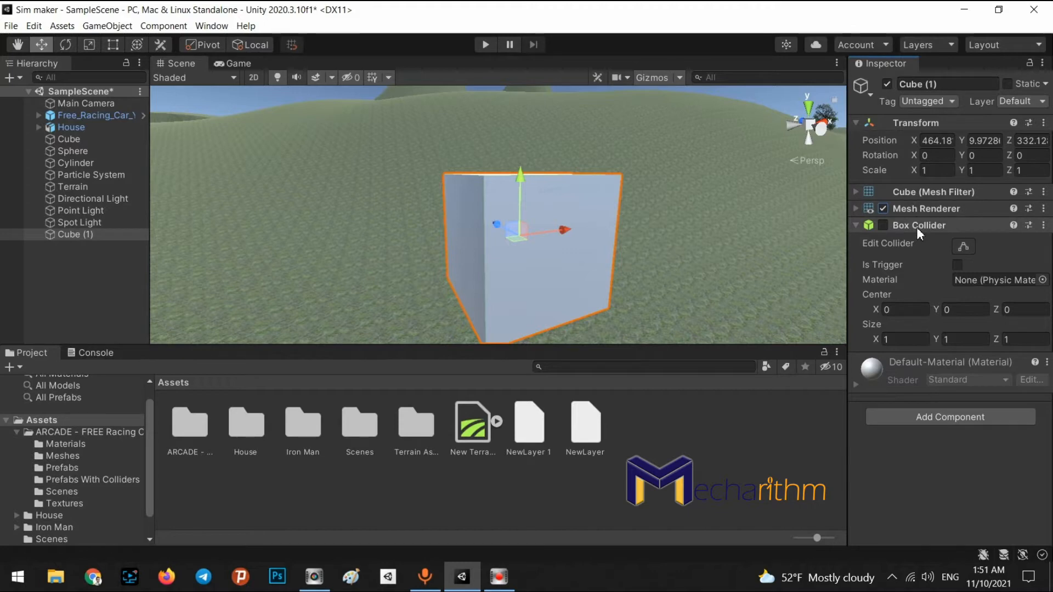
left_click(884, 226)
Create a sphere and move it along the X axis to one side of the cube, to about X 463.31
left_click(107, 26)
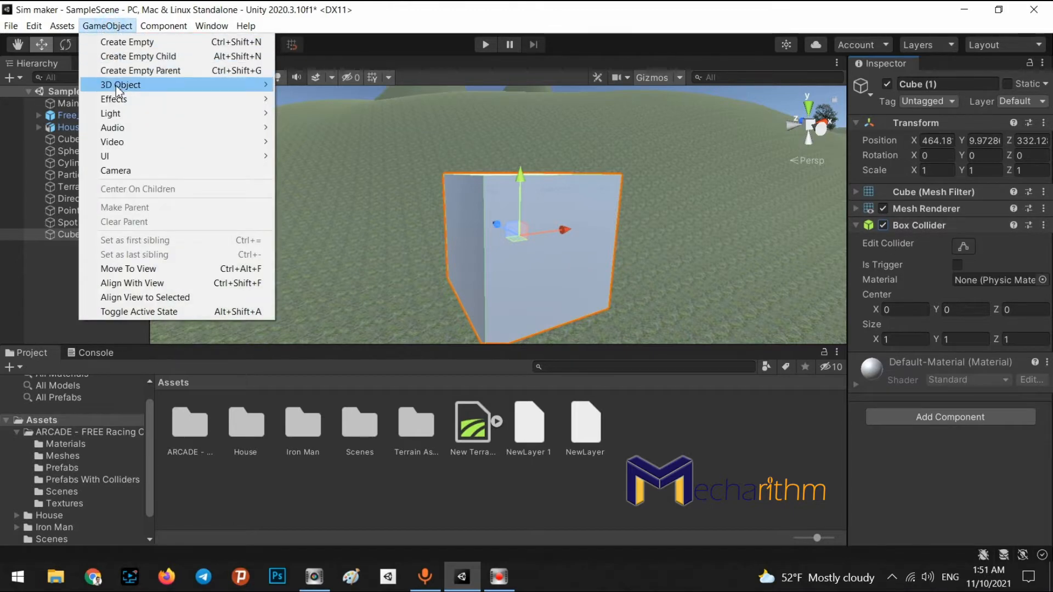
mouse_move(206, 94)
left_click(307, 99)
scroll(554, 211, "down", 4)
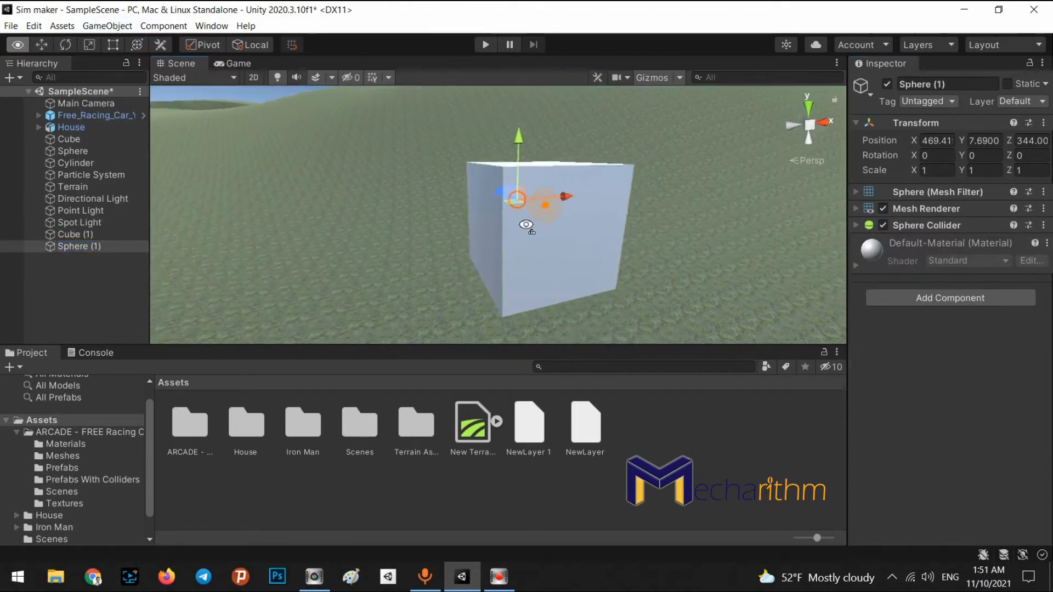
left_click_drag(562, 198, 485, 203)
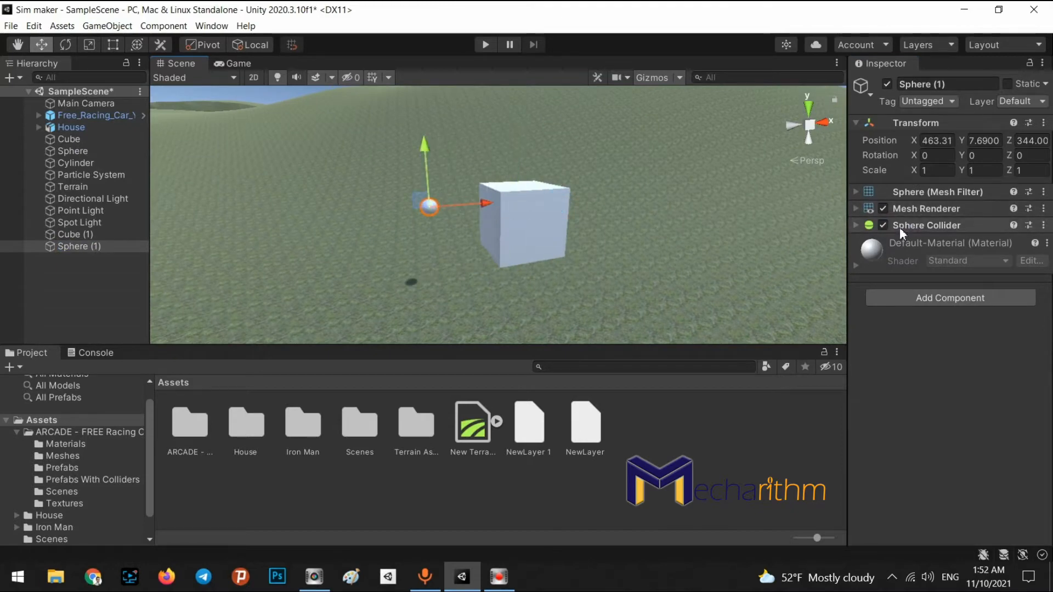
Expand the sphere's Sphere Collider settings and disable its Mesh Renderer to inspect the collider outline
left_click(922, 225)
key("f")
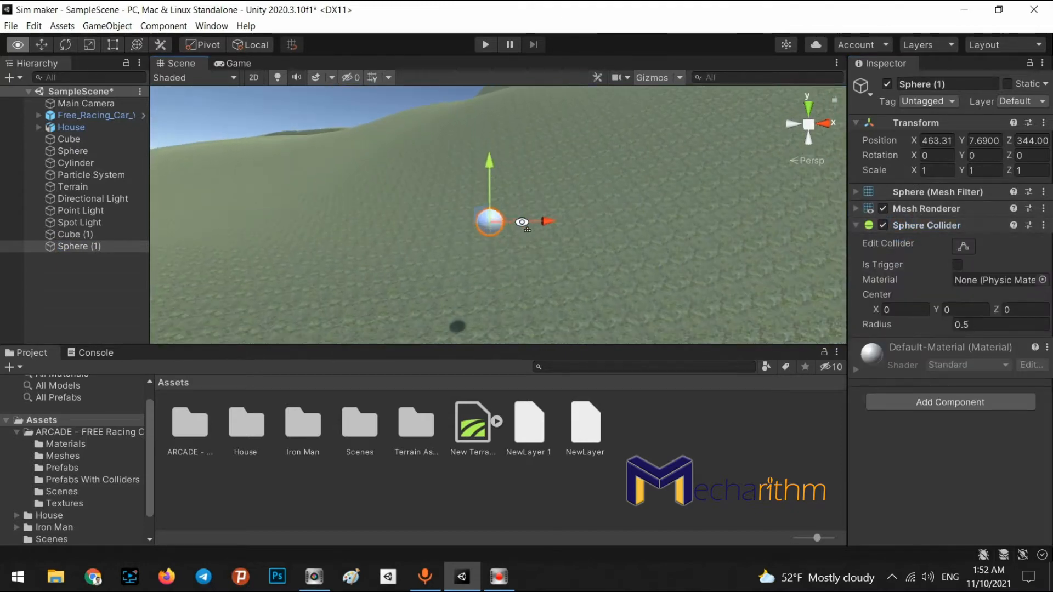
left_click(883, 209)
left_click_drag(685, 236, 645, 240, "alt")
Create a capsule and align it with the current scene view near the cube
left_click(107, 26)
mouse_move(143, 85)
left_click(331, 114)
left_click_drag(384, 153, 355, 154, "alt")
right_click_drag(356, 154, 353, 149)
key("w")
key("ctrl+shift+f")
key("s")
right_click_drag(555, 192, 565, 192)
Set the capsule's rotation to 0 on the X, Y and Z axes
left_click(953, 154)
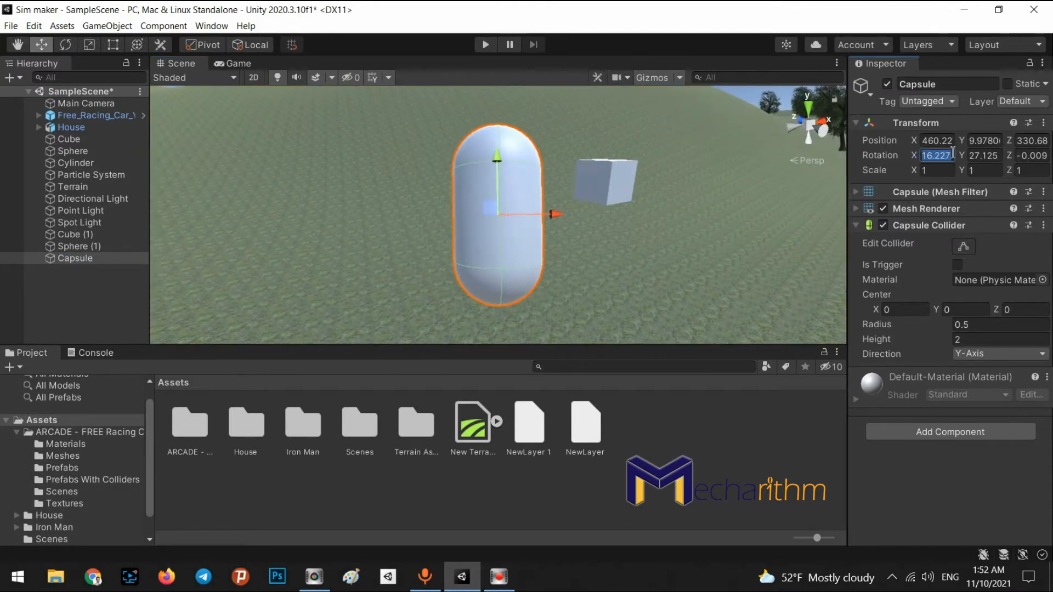
type("0")
key("Tab")
type("0")
key("Tab")
type("0")
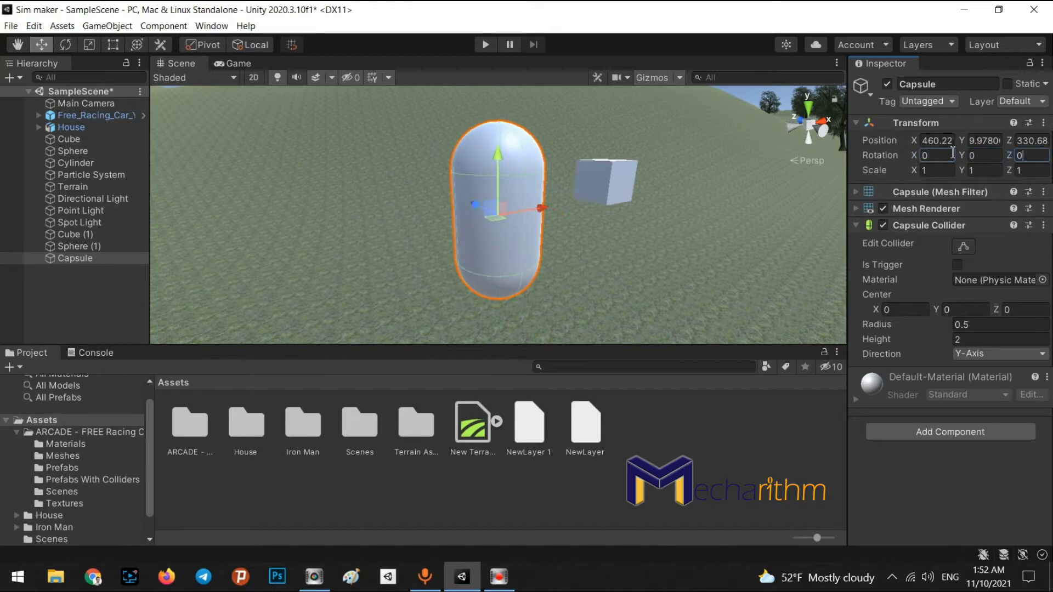
Disable the capsule's Mesh Renderer to inspect its Capsule Collider, and enable the renderer again
left_click(883, 212)
middle_click_drag(512, 230, 466, 228)
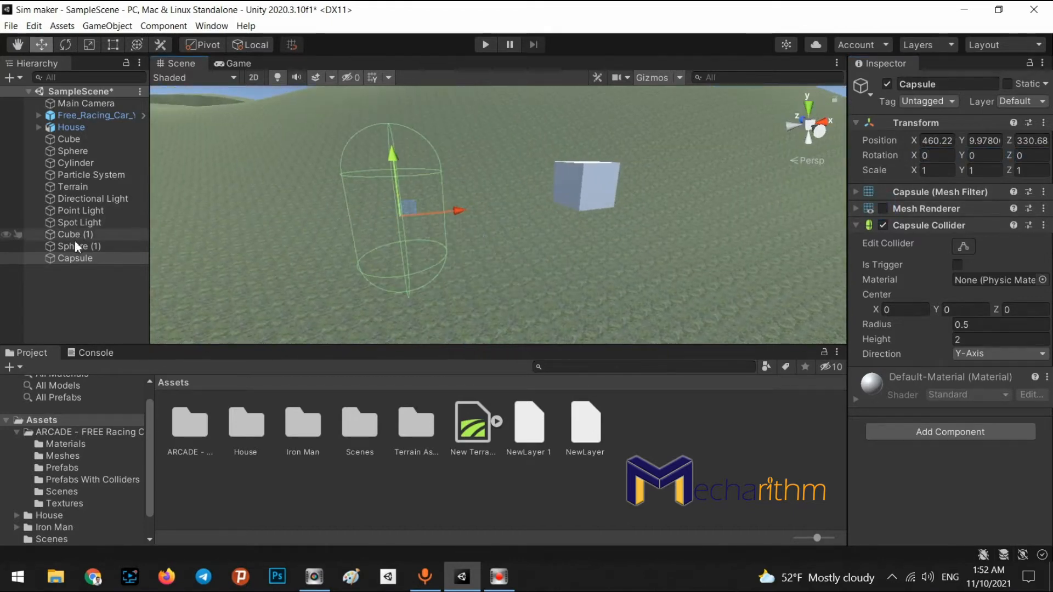
left_click(76, 245)
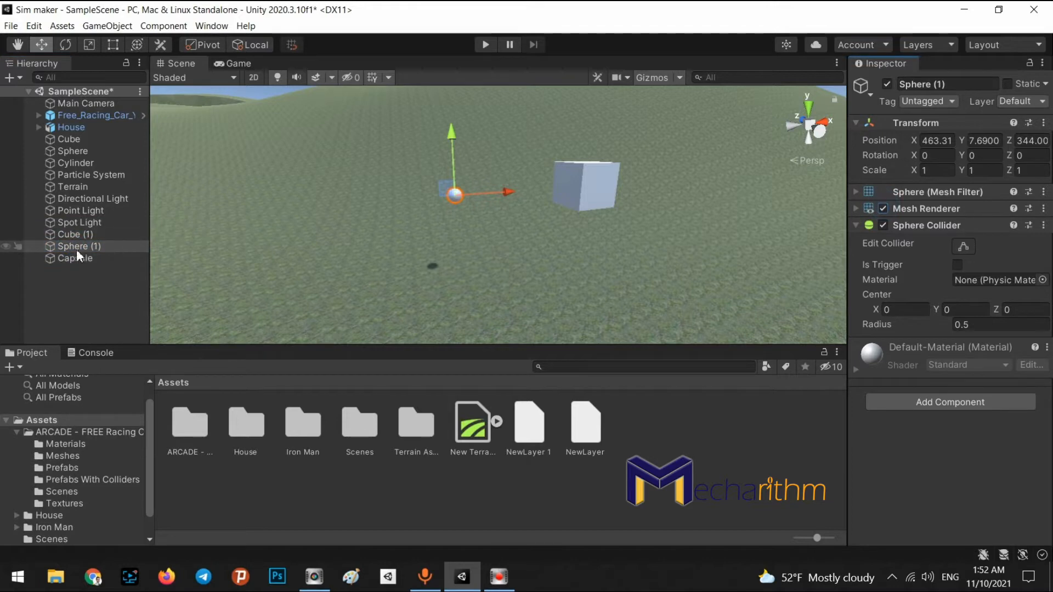
left_click(77, 253)
left_click(883, 208)
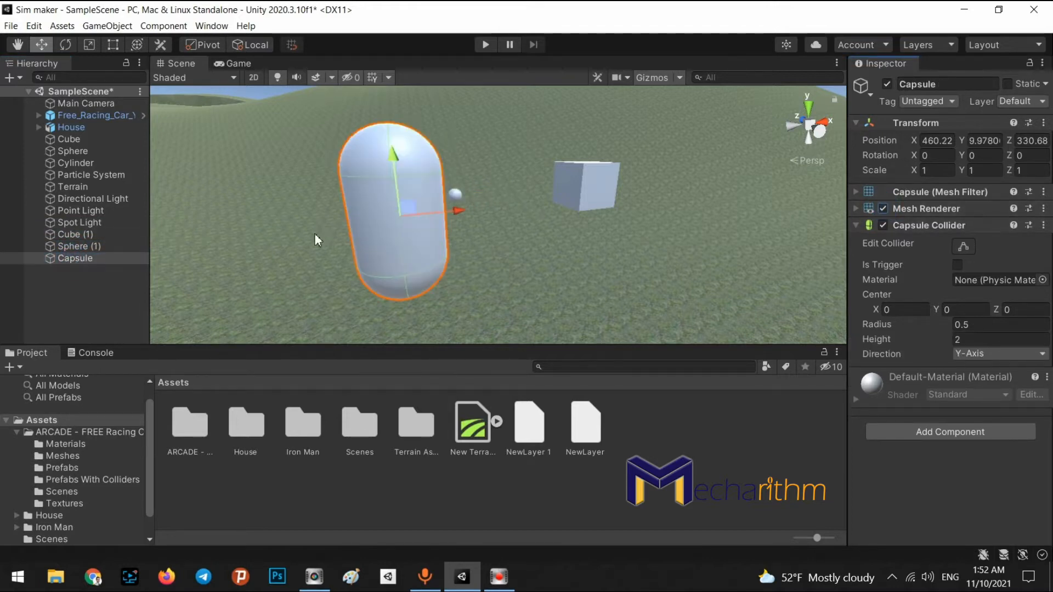
Delete the capsule and the Sphere (1) object from the scene
left_click(70, 257)
left_click(79, 245, "ctrl")
key("Delete")
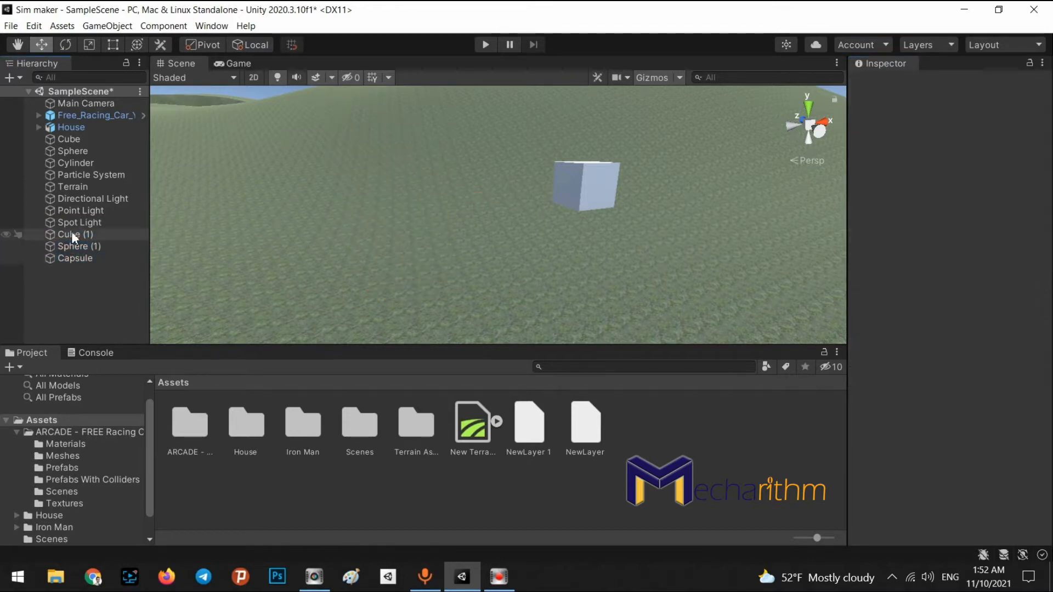
Rename the Cube (1) object as Cube
left_click(84, 236)
left_click(84, 235)
left_click(114, 238)
key("BackSpace")
key("BackSpace")
key("BackSpace")
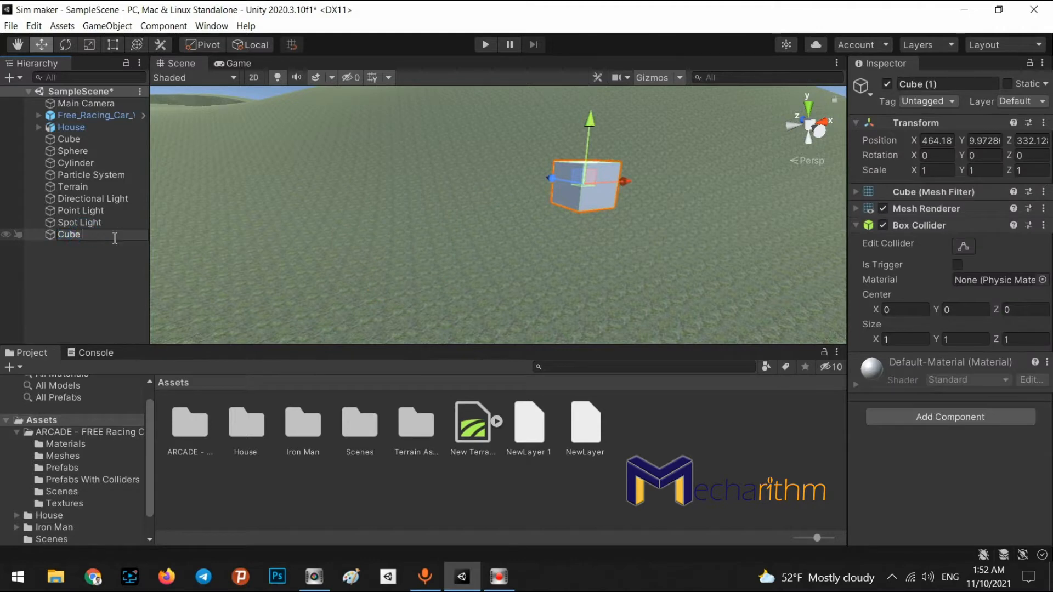
key("BackSpace")
key("Return")
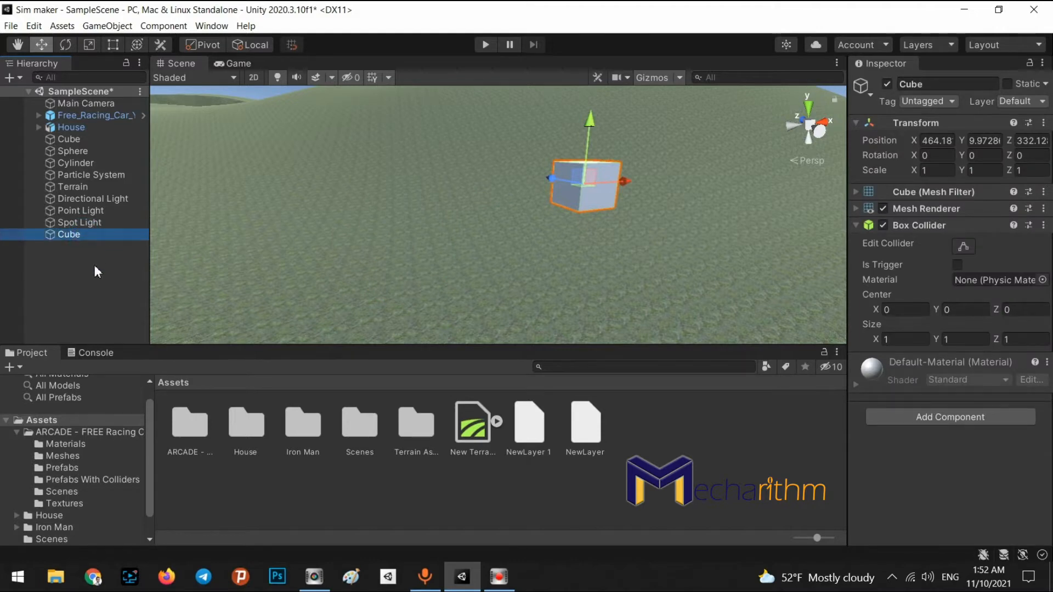
Add a Rigidbody physics component to the renamed cube and bring its settings into view
left_click(95, 265)
left_click(80, 237)
left_click(164, 27)
left_click(193, 85)
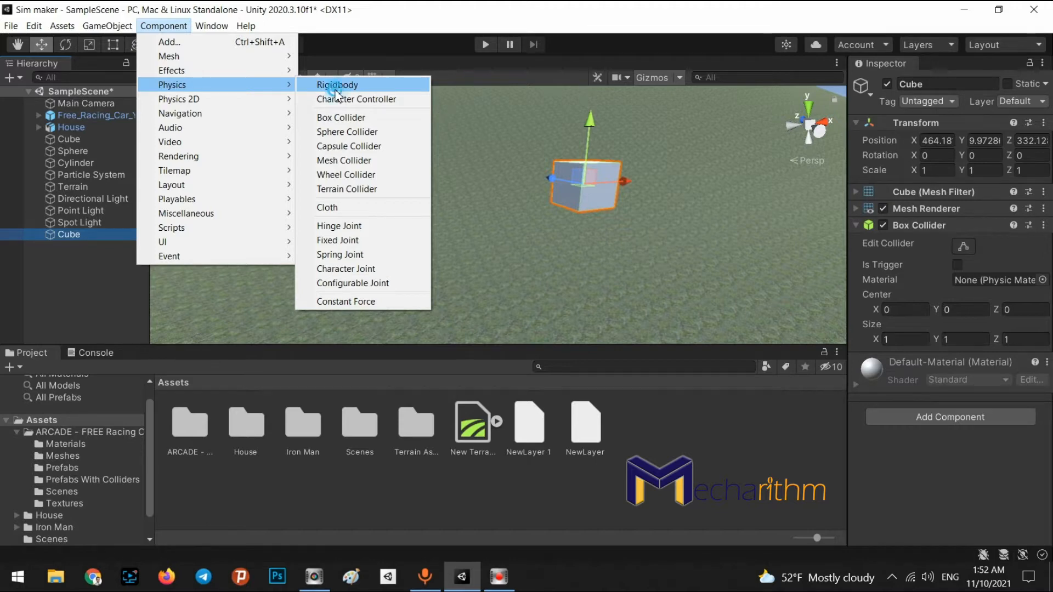
left_click(332, 86)
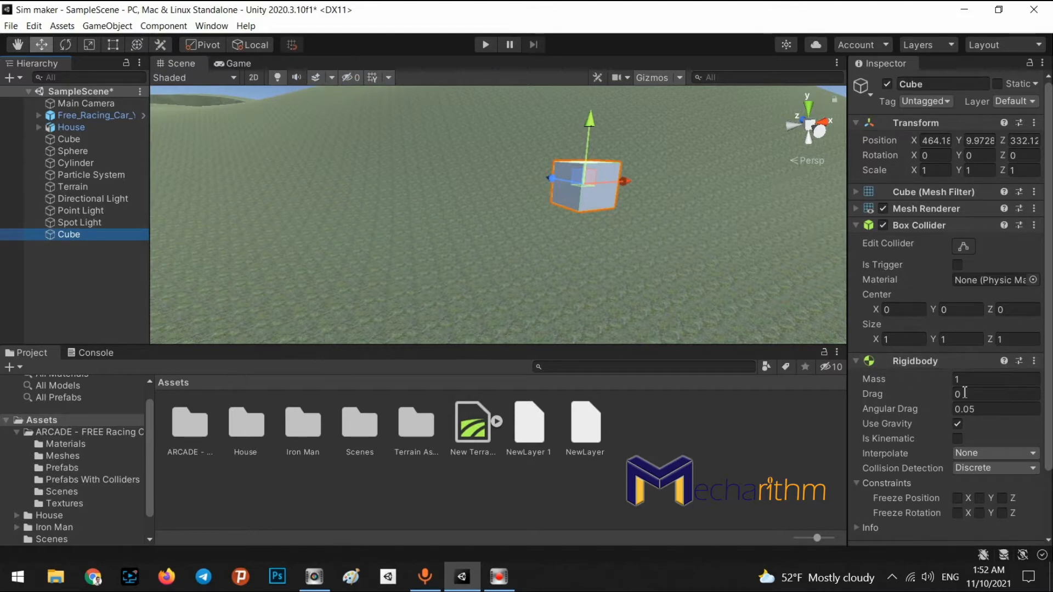
scroll(927, 411, "down", 3)
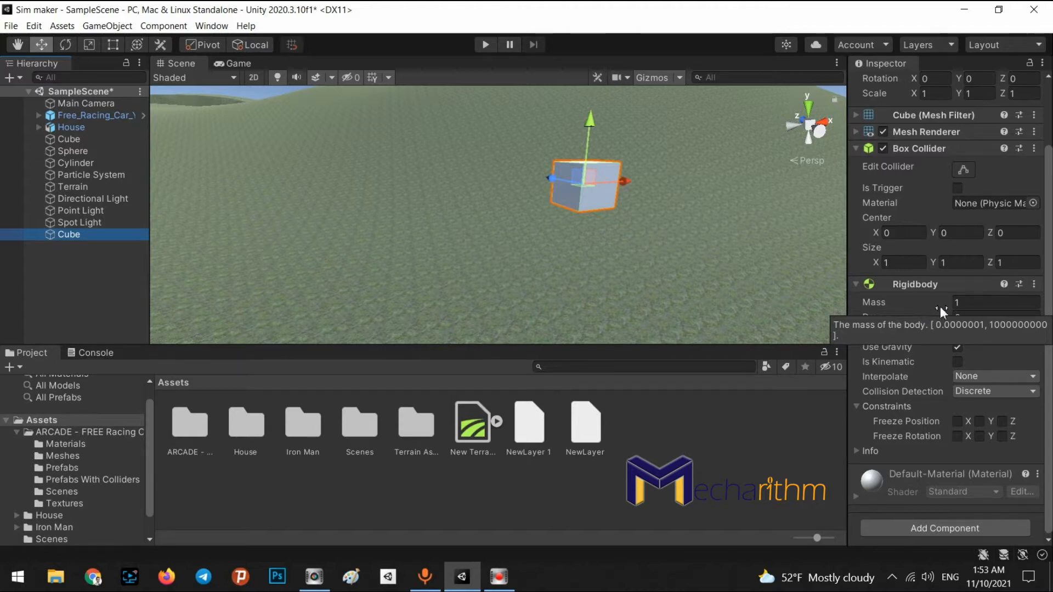
Align the Main Camera with a scene view that shows the cube and the ground below it
left_click(103, 104)
right_click_drag(383, 182, 591, 218)
key("ctrl+shift+f")
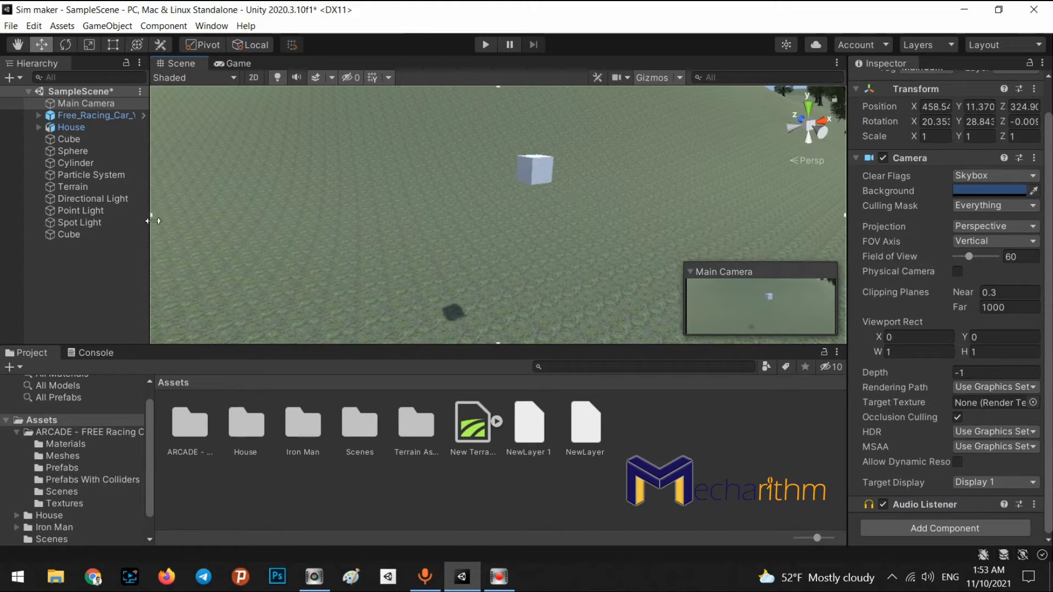
left_click(96, 286)
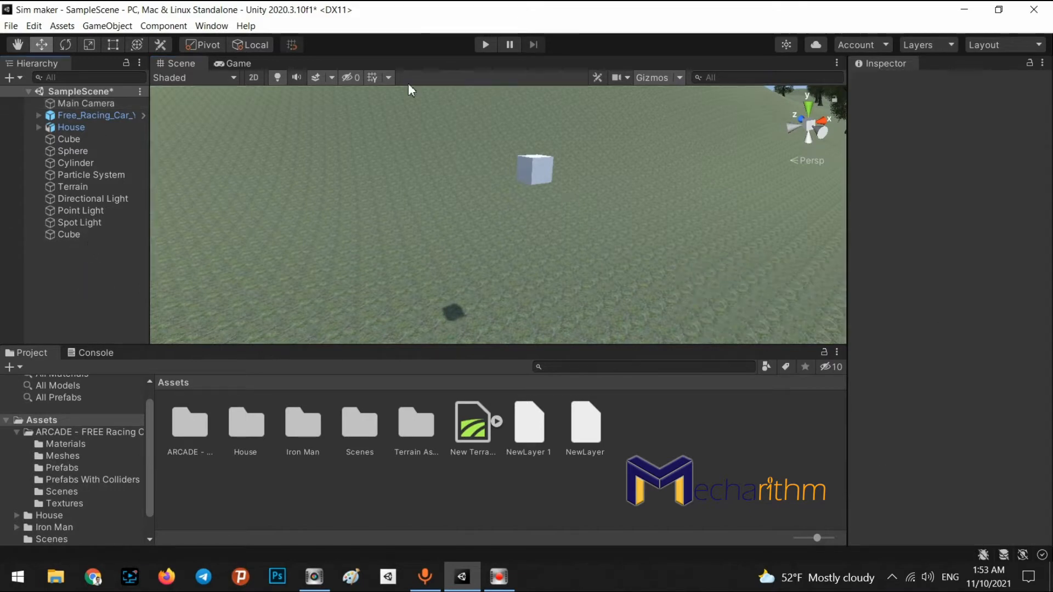
Run the scene to test how the cube behaves with its Rigidbody, and stop the run
left_click(74, 235)
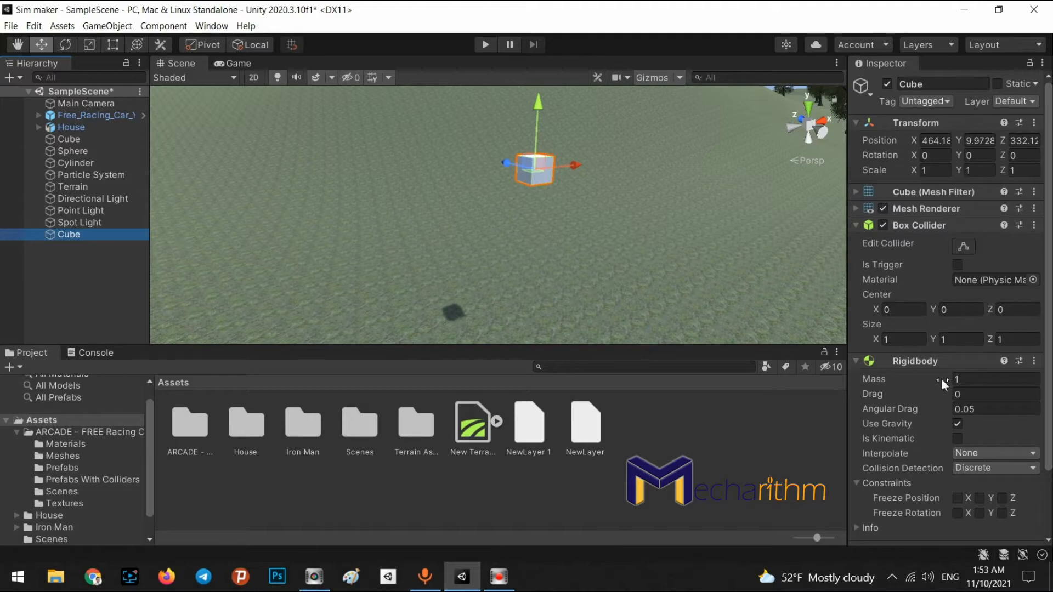
scroll(1022, 421, "down", 3)
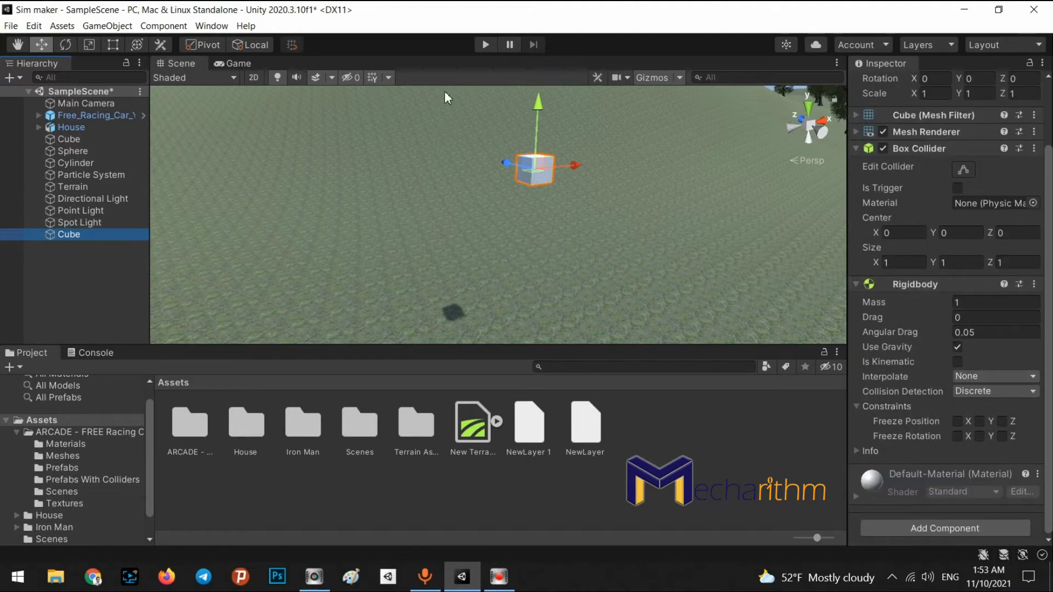
left_click(492, 44)
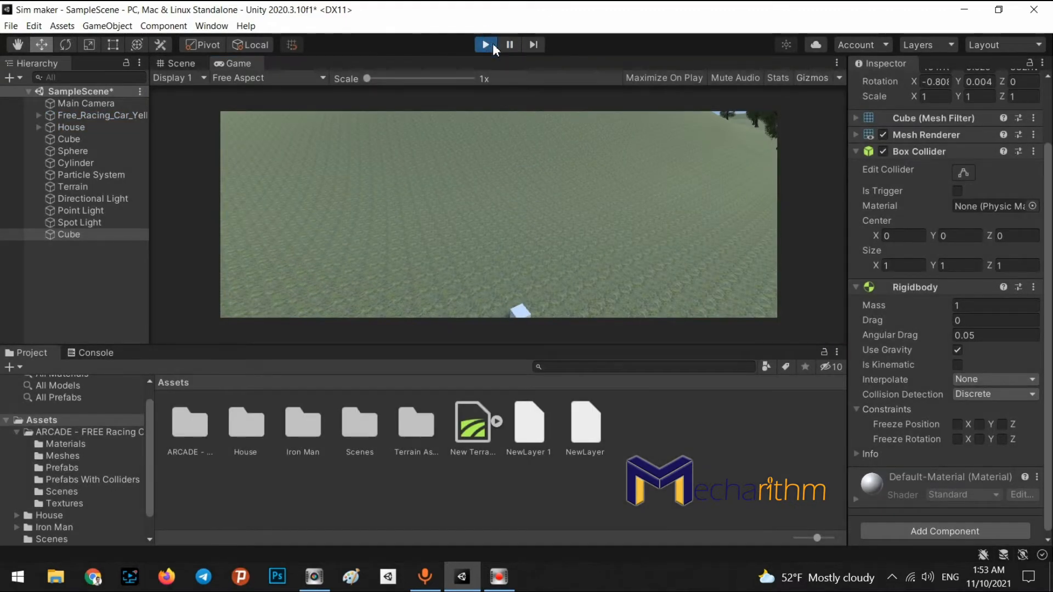
left_click(493, 47)
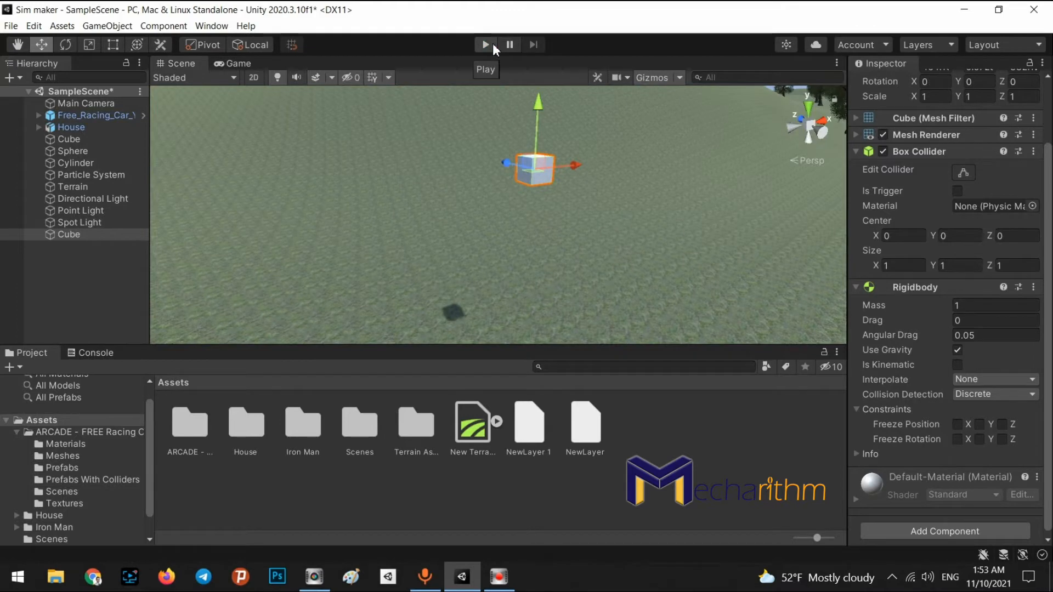
Remove the Rigidbody component from the cube and test the scene in Play mode without it
right_click(905, 296)
left_click(928, 309)
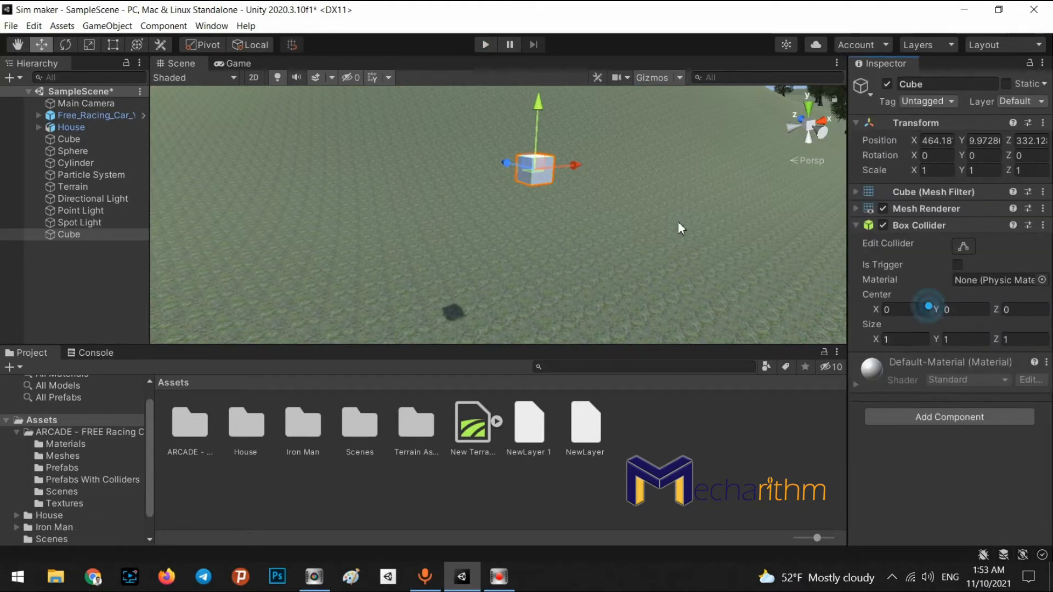
left_click(486, 44)
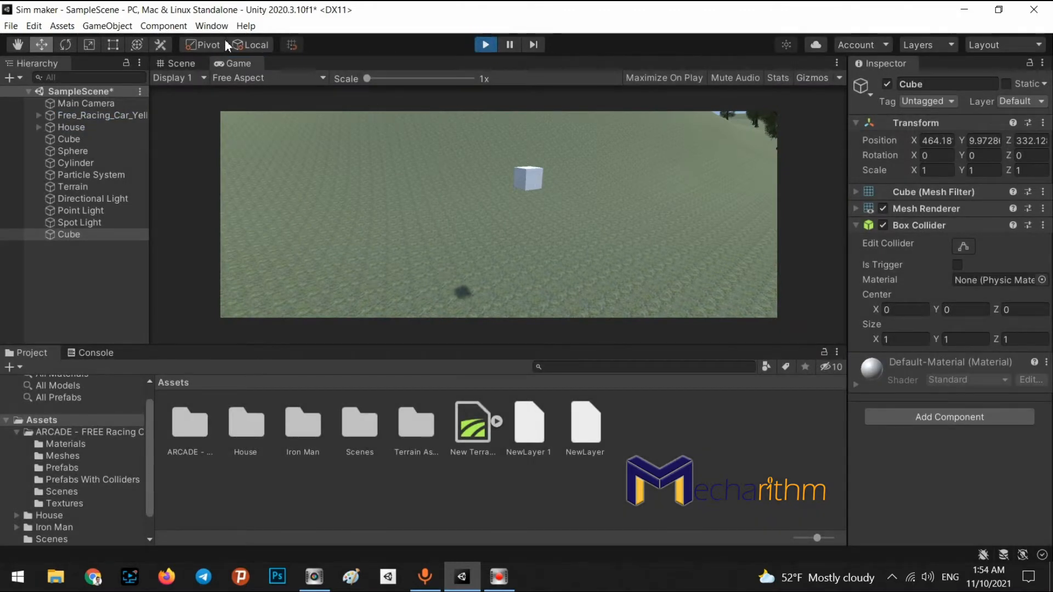
key("ctrl+p")
Add the Rigidbody physics component to the cube again
left_click(163, 25)
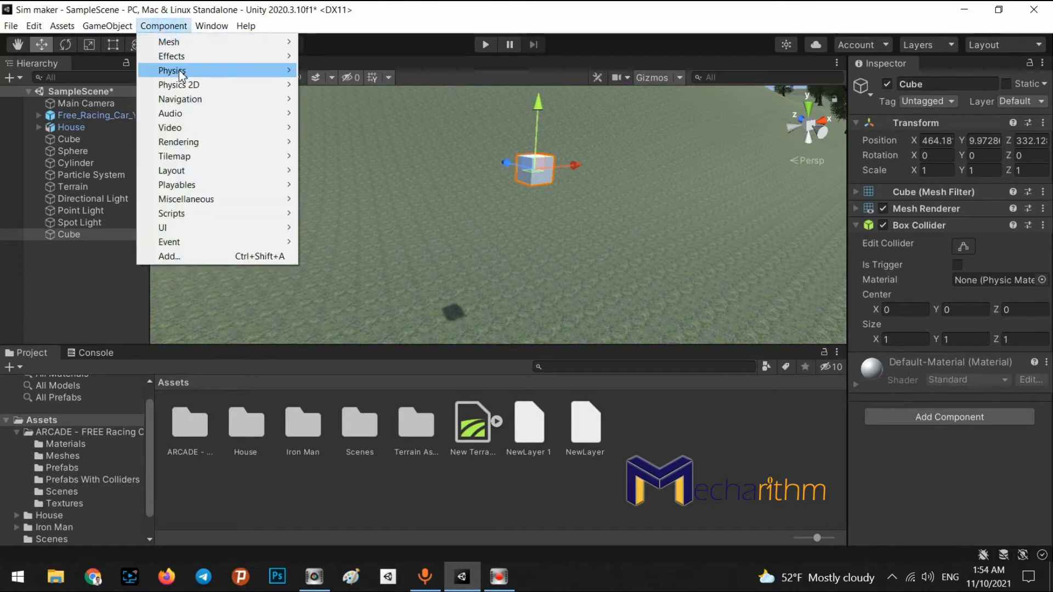
mouse_move(181, 74)
left_click(326, 70)
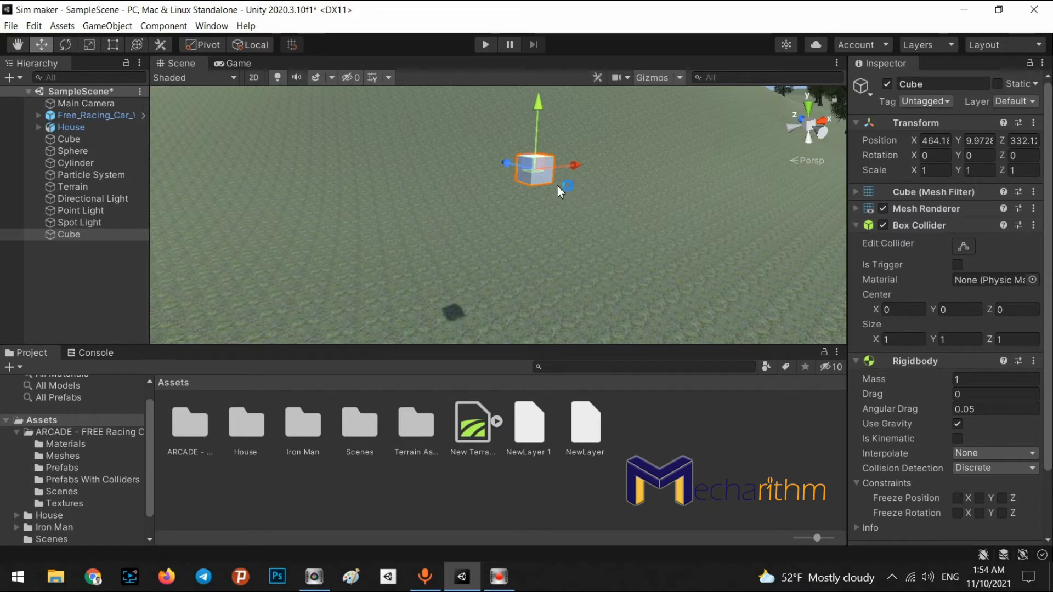
Examine the cube up close, and select the House model to check which components it has
right_click_drag(532, 221, 598, 201)
key("w")
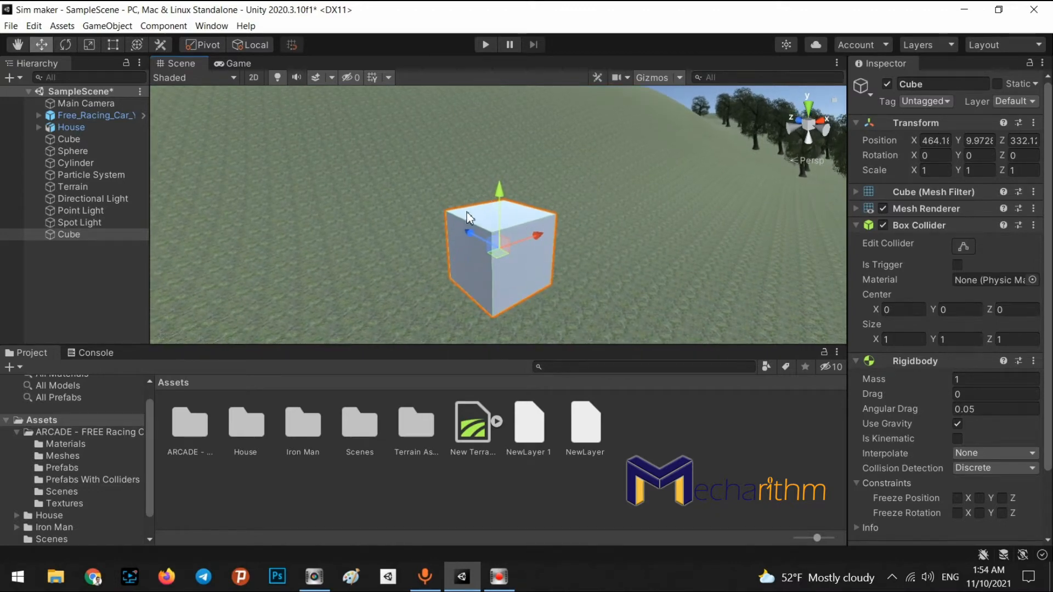
right_click_drag(501, 281, 406, 281)
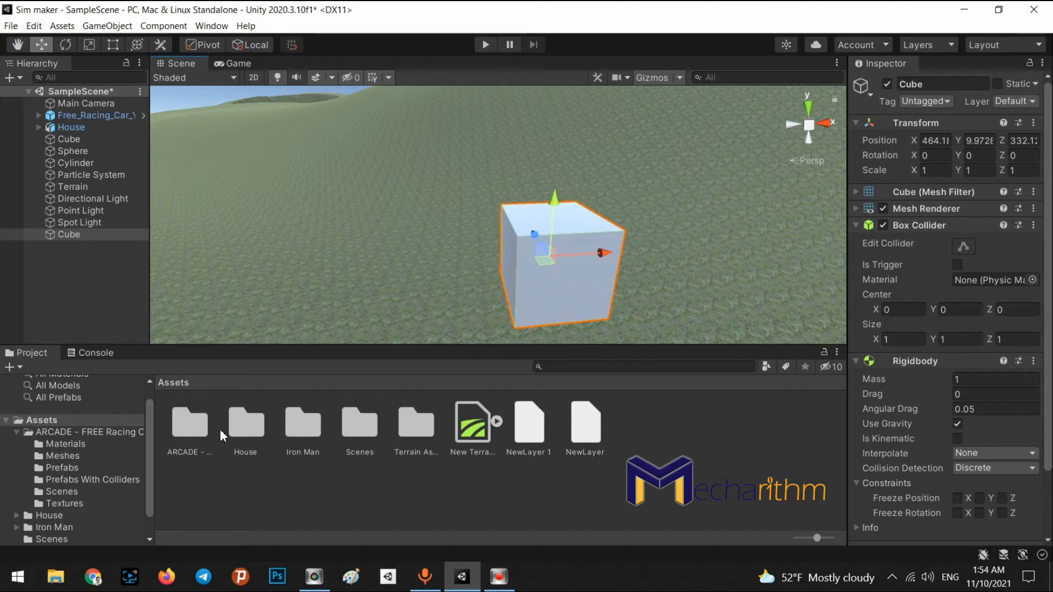
right_click_drag(353, 340, 910, 252)
key("w")
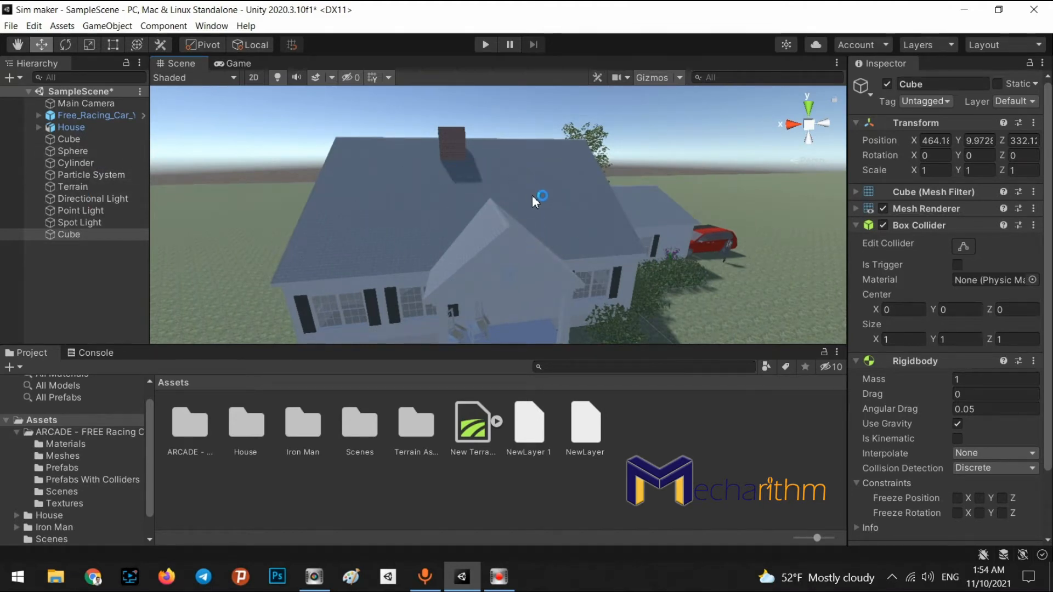
left_click(76, 128)
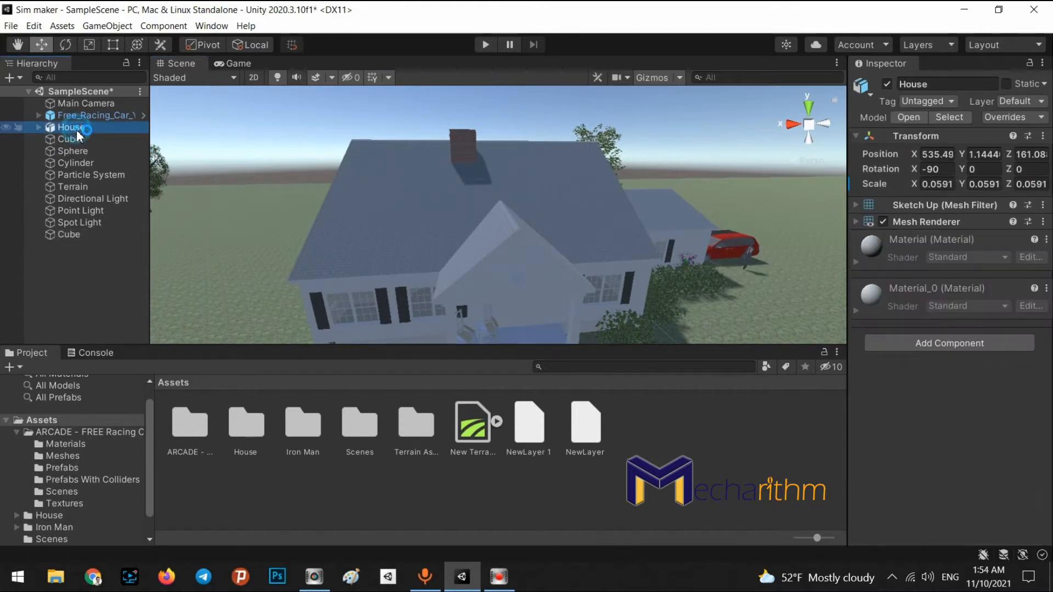
Select the yellow racing car and look through the physics components that can be added to it
right_click_drag(631, 210, 241, 304)
key("w")
left_click(540, 272)
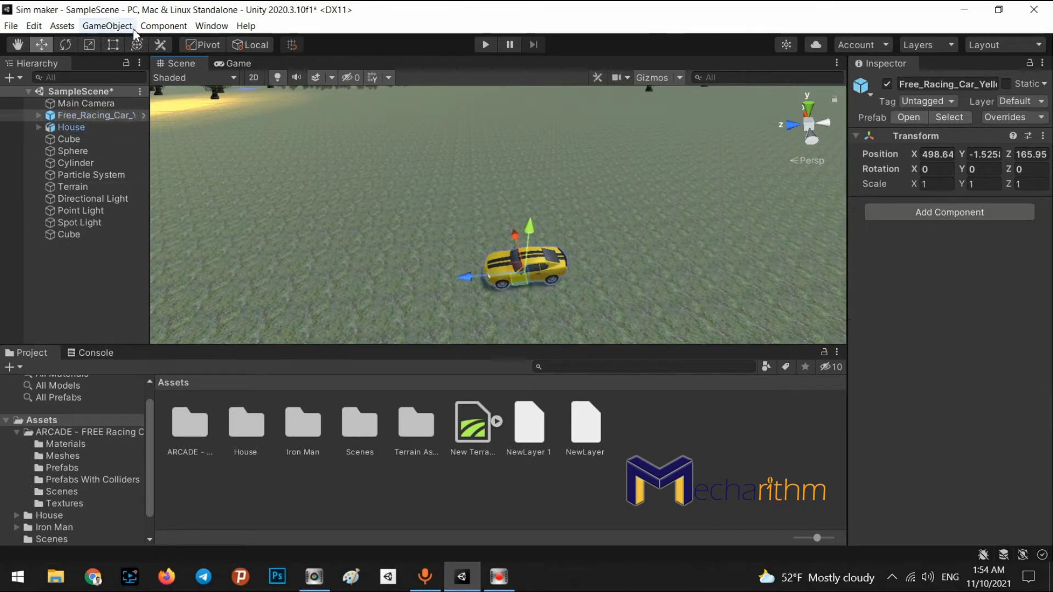
left_click(155, 26)
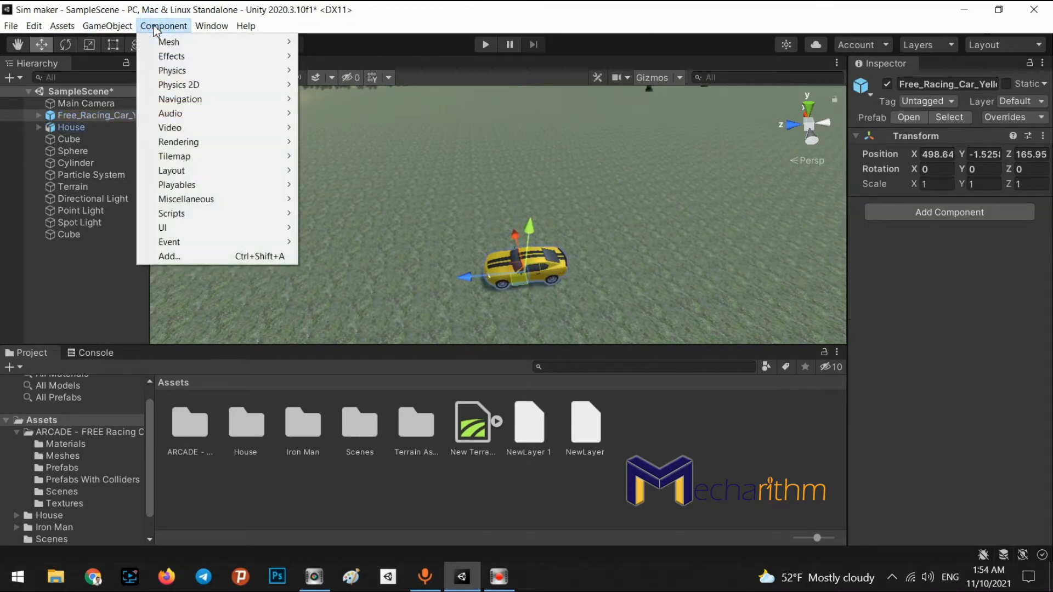
mouse_move(166, 76)
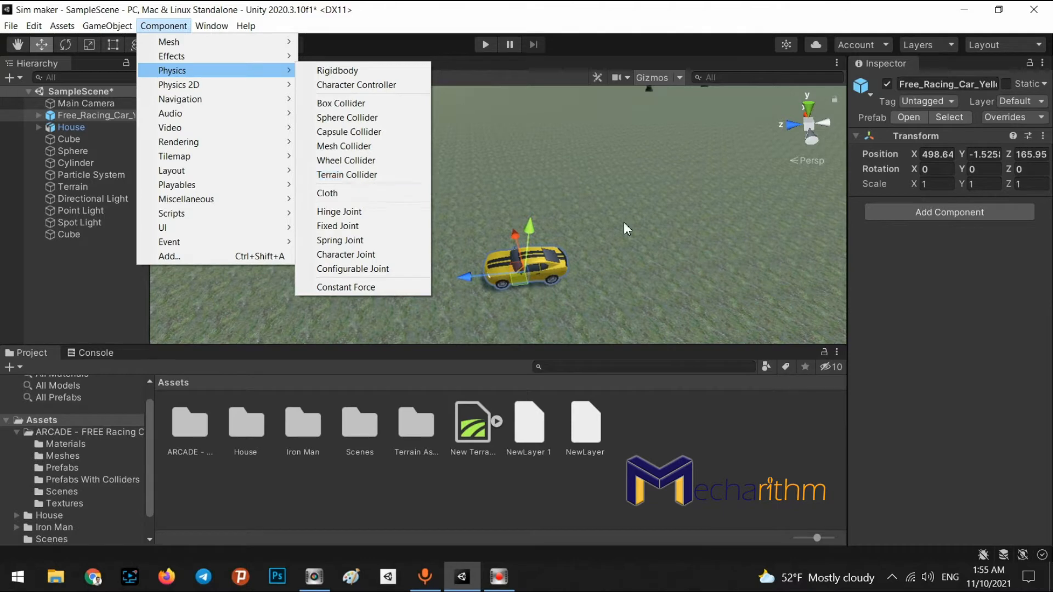
left_click(696, 302)
Select the terrain and check its Terrain Collider component
left_click(763, 273)
right_click_drag(639, 175, 682, 217)
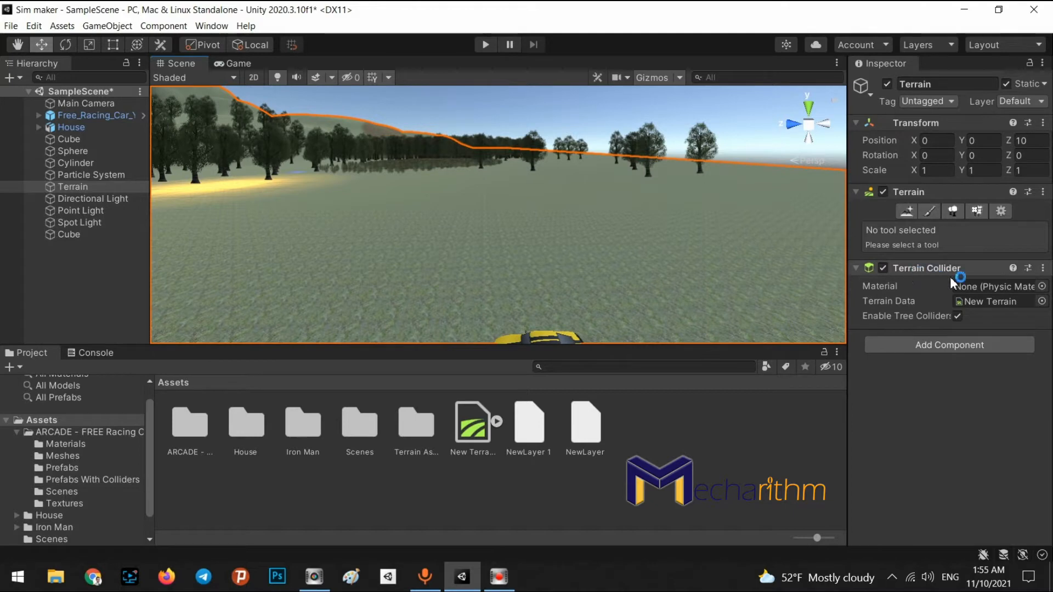
left_click(884, 268)
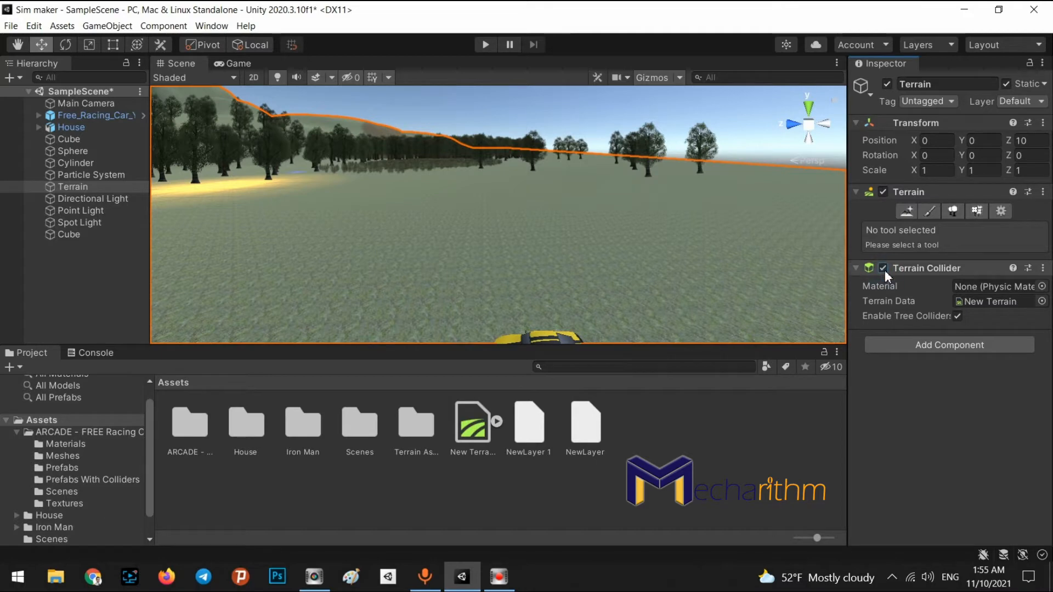
Add a Box Collider physics component to the yellow racing car
left_click_drag(618, 260, 624, 323, "alt")
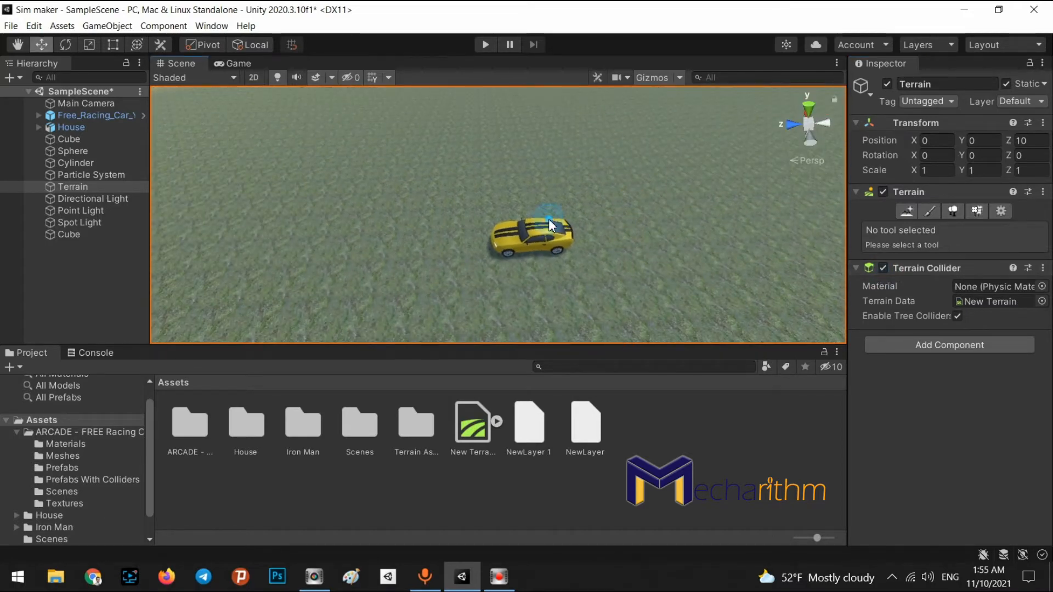
left_click(542, 233)
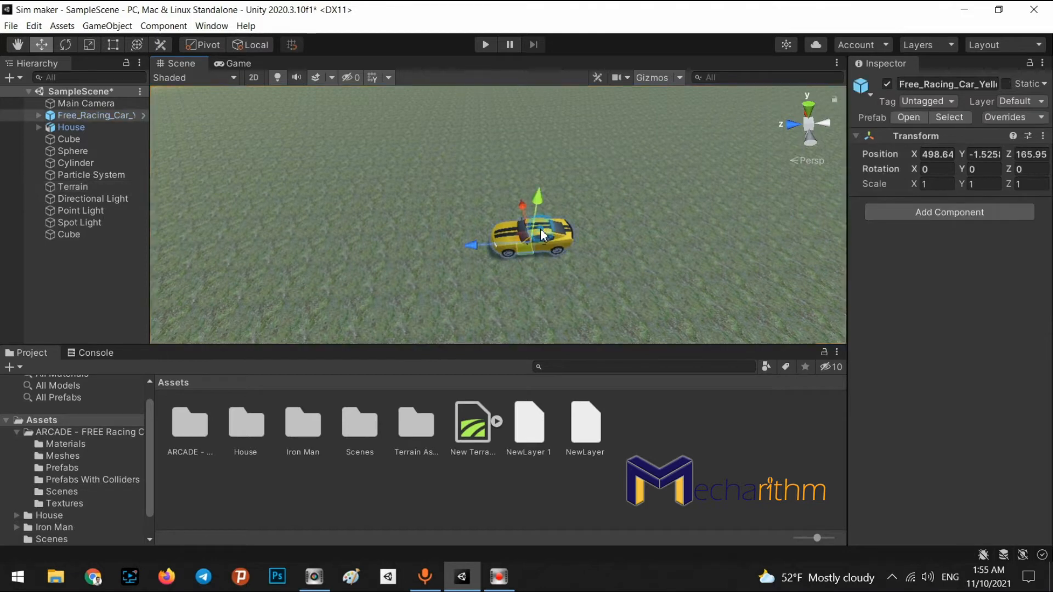
left_click(145, 28)
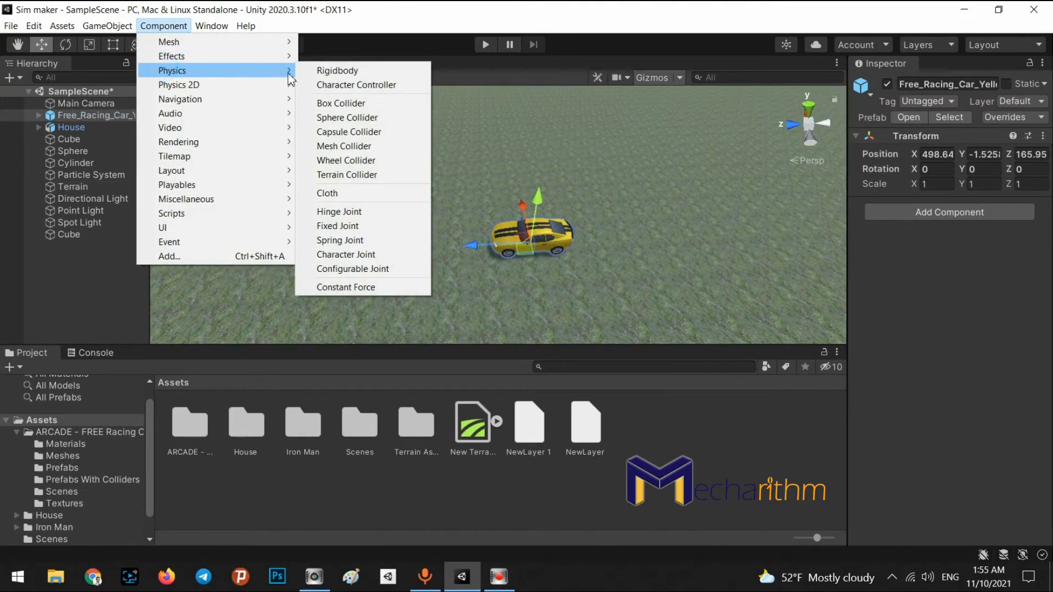
left_click(344, 104)
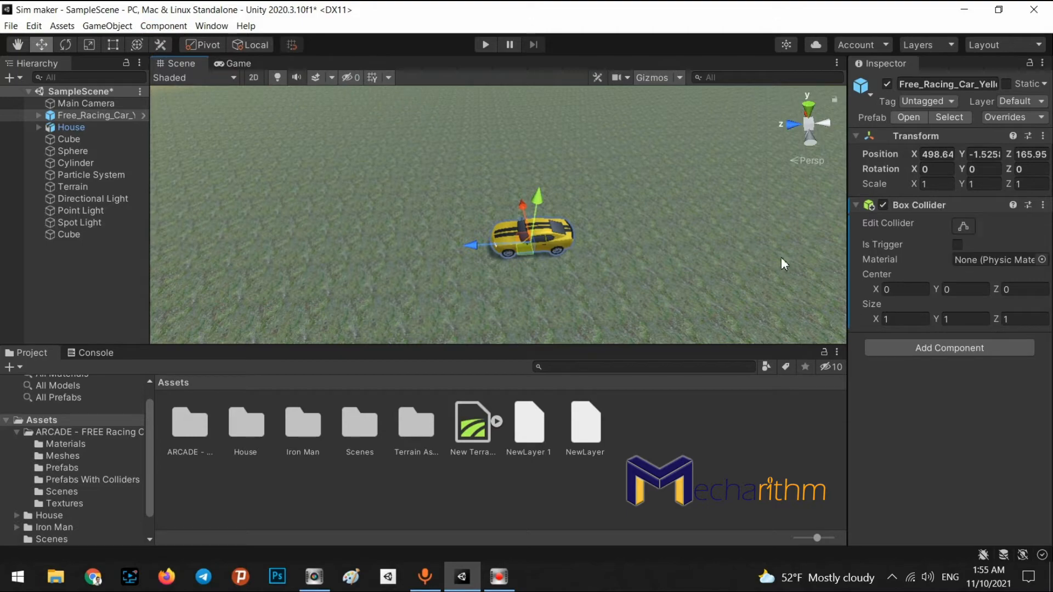
Inspect the new collider under the car and set its size to X 2.9, Y 2.44 and Z 4
left_click_drag(781, 257, 786, 171, "alt")
scroll(797, 168, "up", 6, "alt")
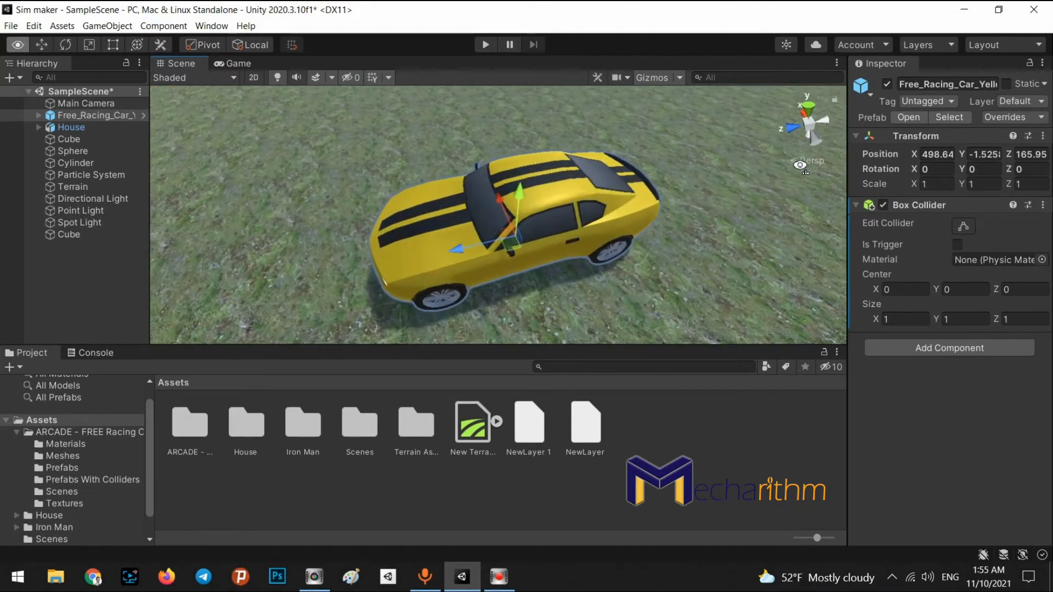
left_click_drag(514, 242, 536, 245, "alt")
scroll(537, 246, "up", 15, "alt")
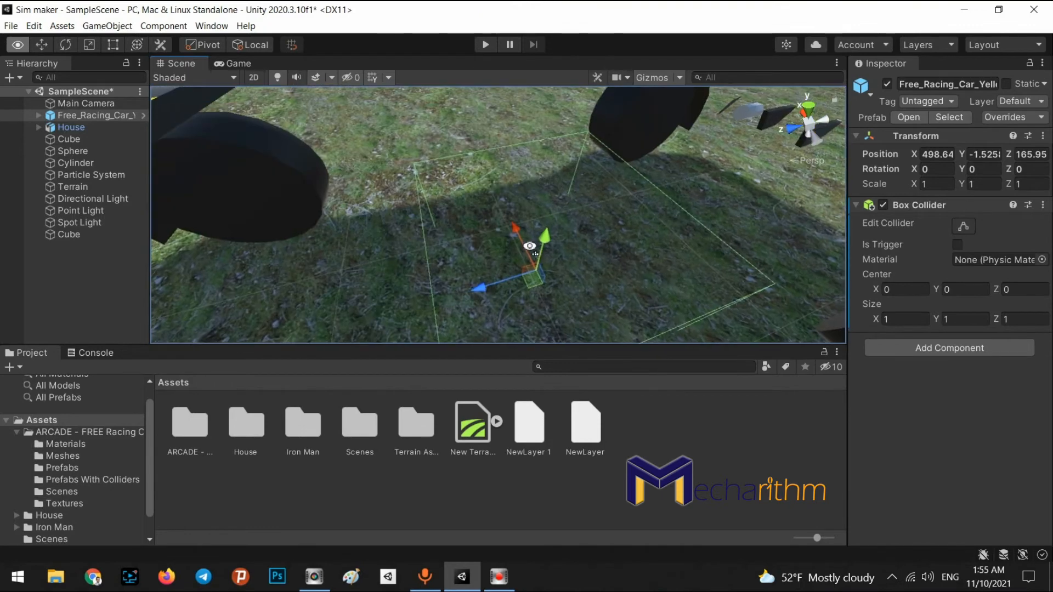
scroll(530, 246, "down", 15, "alt")
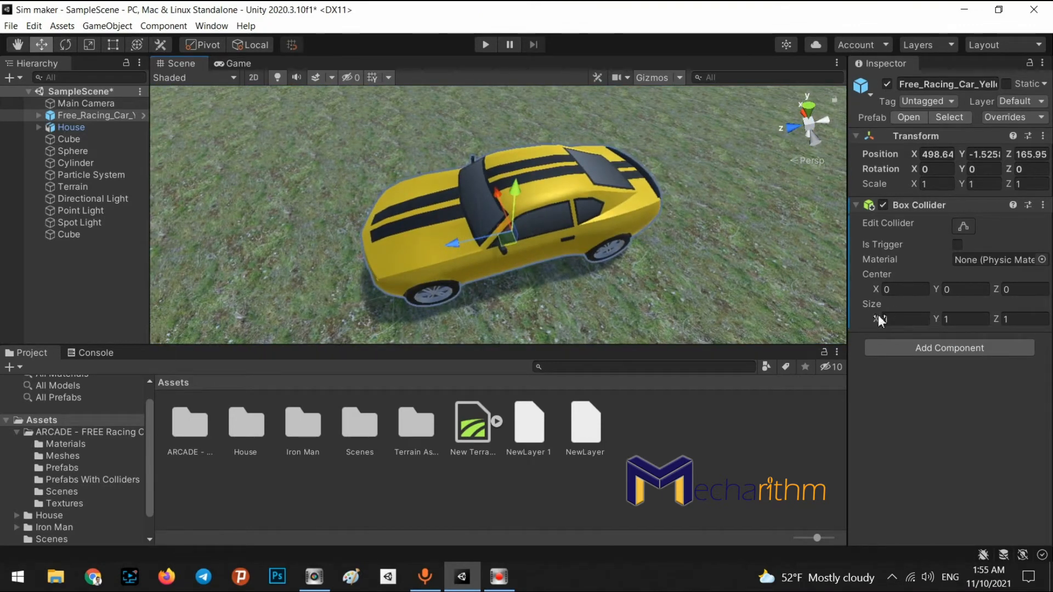
left_click_drag(875, 324, 976, 315)
left_click(1010, 322)
type("4")
left_click_drag(494, 236, 571, 116, "alt")
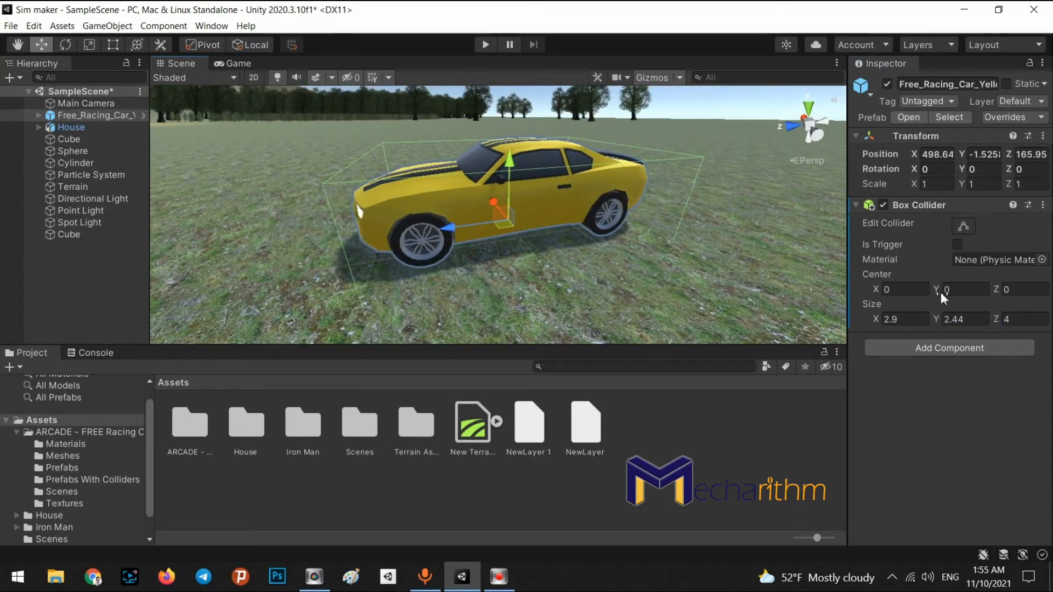
Fit the car's Box Collider vertically with a center Y of 0.68 and a size Y of 1.05
left_click_drag(936, 291, 973, 288)
left_click_drag(696, 236, 665, 214, "alt")
left_click(936, 318)
left_click_drag(936, 318, 900, 323)
left_click_drag(940, 284, 919, 286)
left_click_drag(475, 271, 695, 315, "alt")
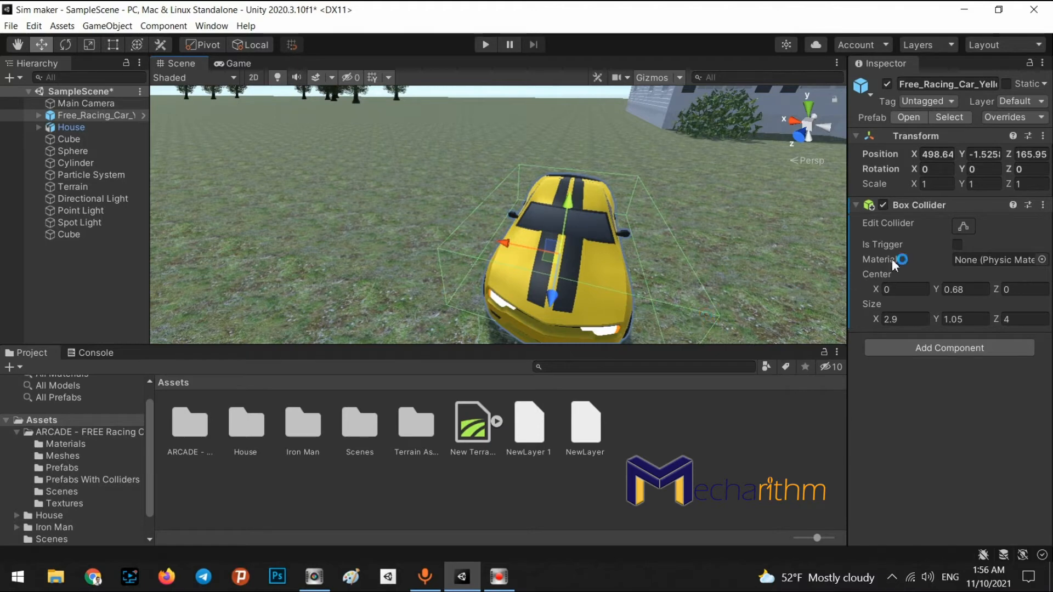
Start editing the collider shape in the scene and pull one side face inward to an X size of about 2.44
left_click(961, 232)
left_click_drag(673, 236, 486, 211, "alt")
scroll(485, 212, "up", 5)
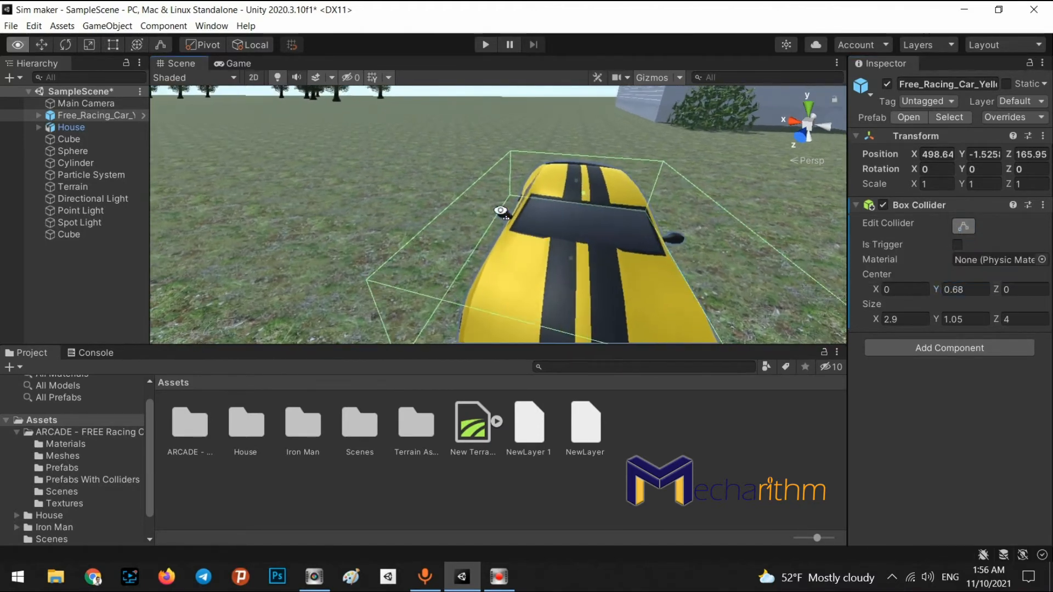
left_click_drag(475, 214, 632, 237)
scroll(578, 228, "down", 5)
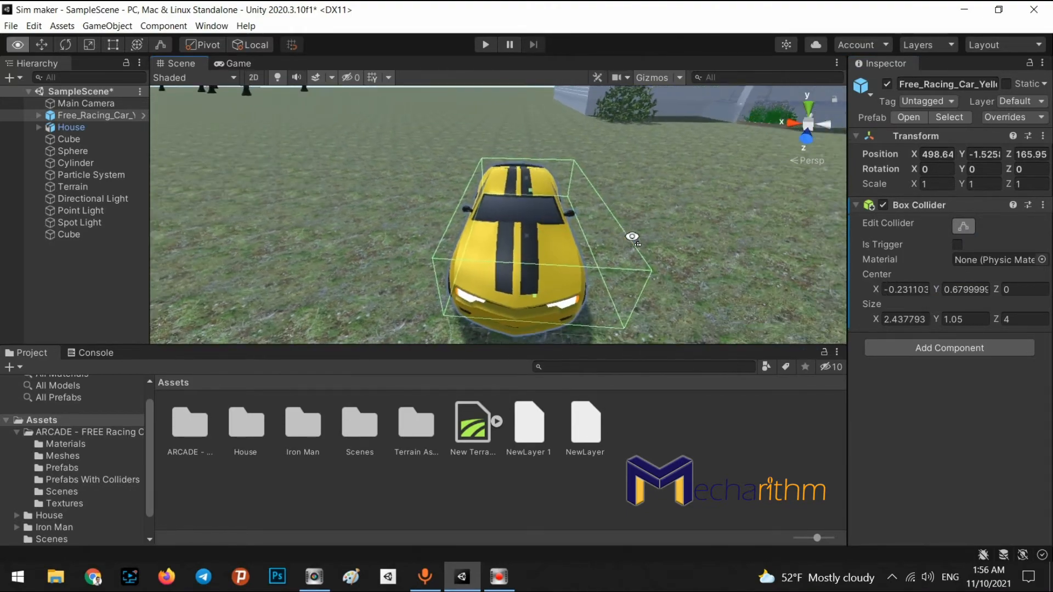
Pull the collider's opposite side face in to an X size of about 1.95 and extend its front to a Z size of about 4.18
key("a")
right_click_drag(632, 236, 581, 226)
key("d")
key("w")
key("d")
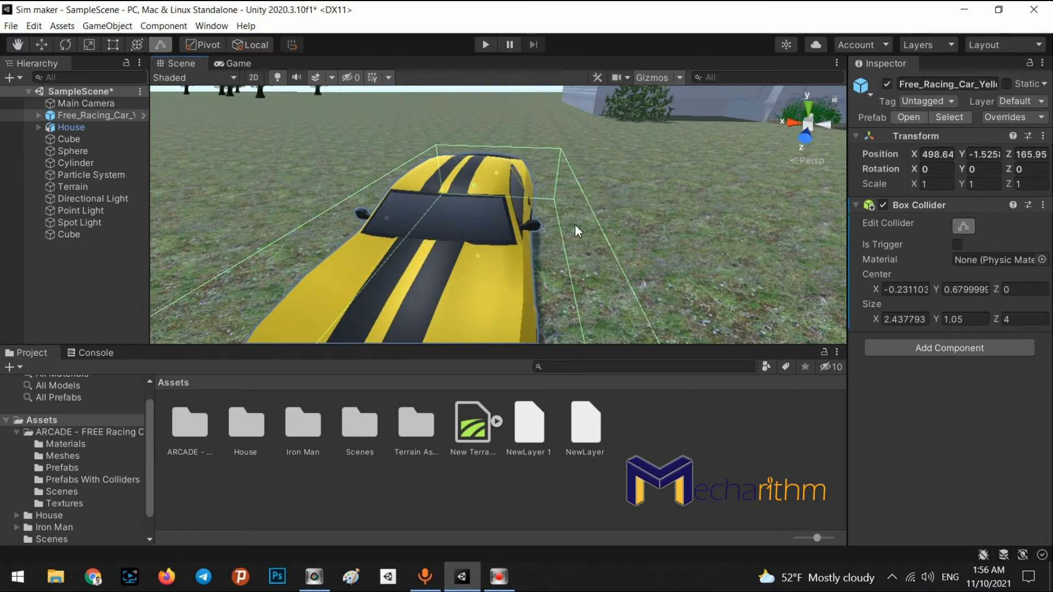
left_click_drag(575, 230, 548, 231)
left_click_drag(547, 232, 545, 262, "alt")
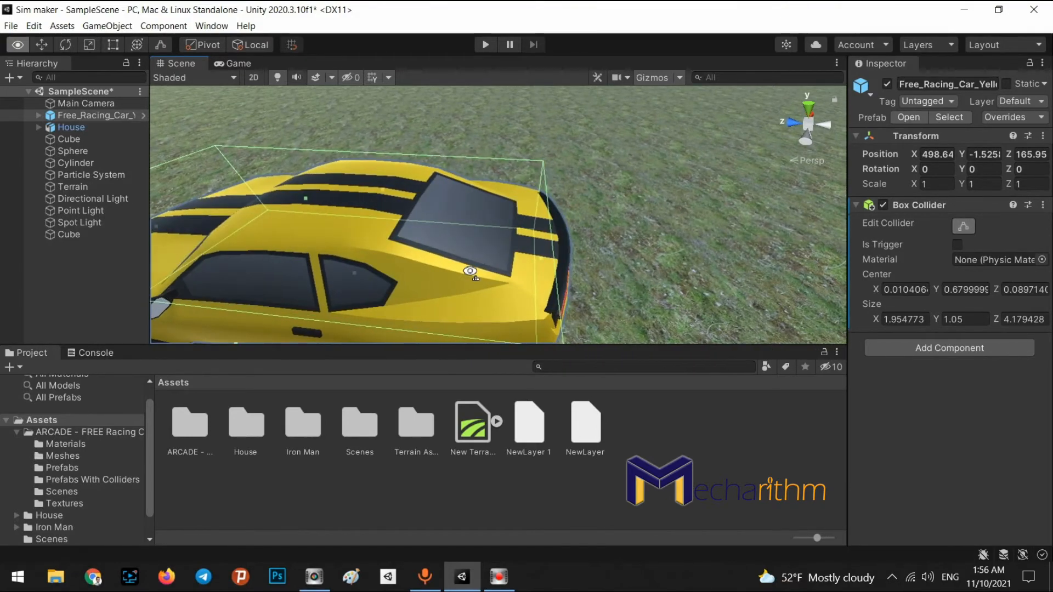
Extend the collider's rear face past the car's tail to a Z size of about 4.34 and leave collider editing
left_click_drag(541, 259, 561, 259)
left_click_drag(587, 246, 616, 150, "alt")
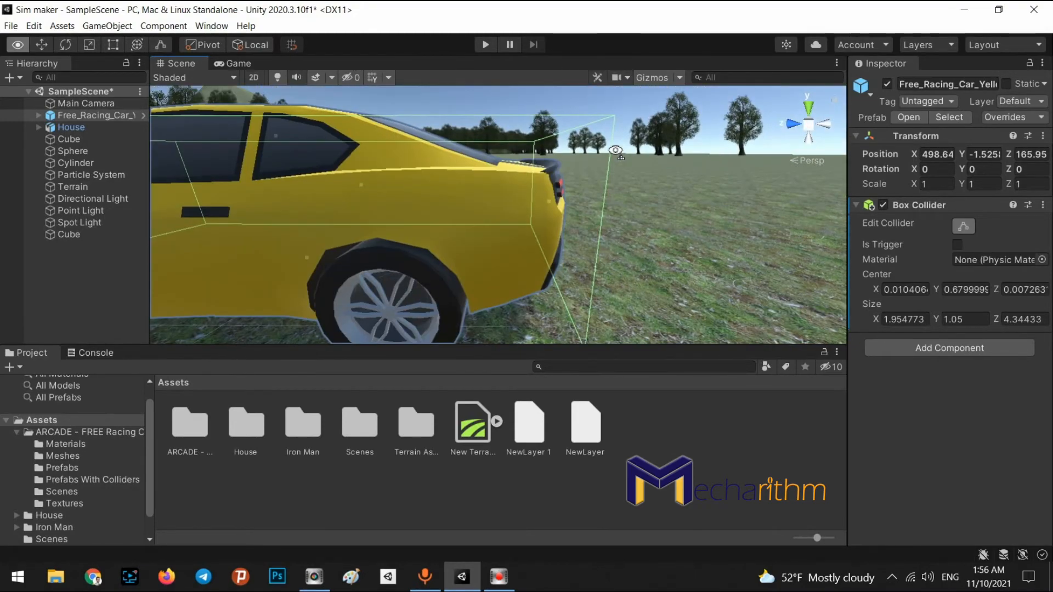
scroll(616, 149, "down", 8, "alt")
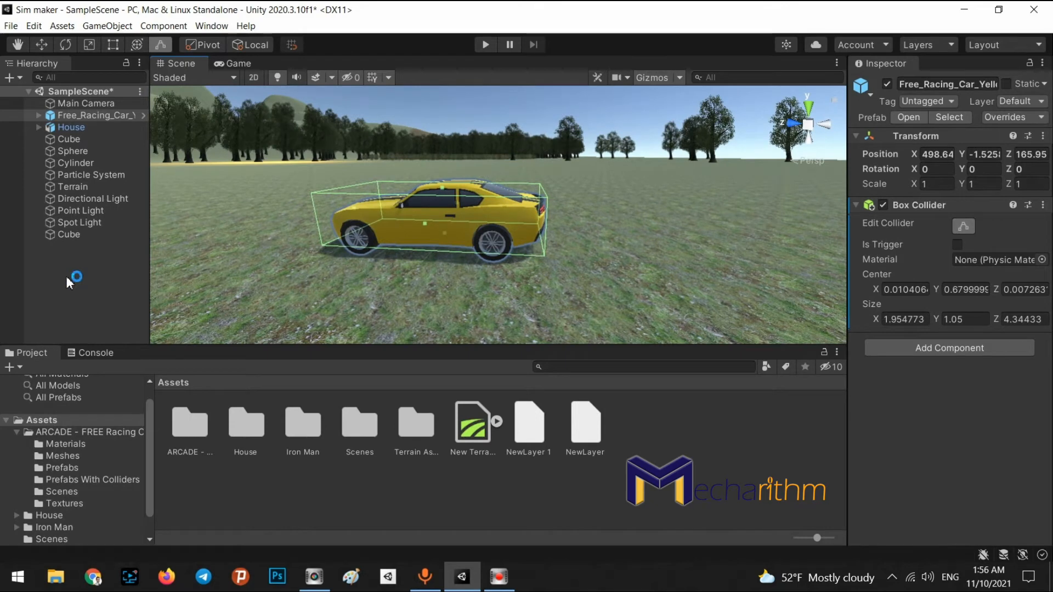
left_click(63, 115)
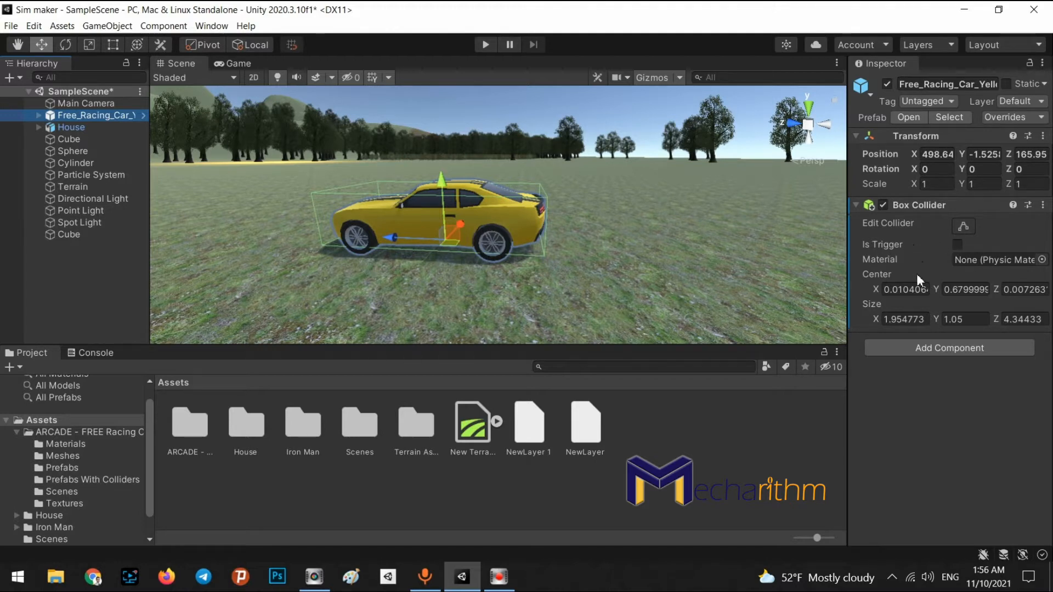
View the fitted collider around the car and toggle its Is Trigger option on and off
right_click_drag(590, 184, 571, 170)
key("w")
key("s")
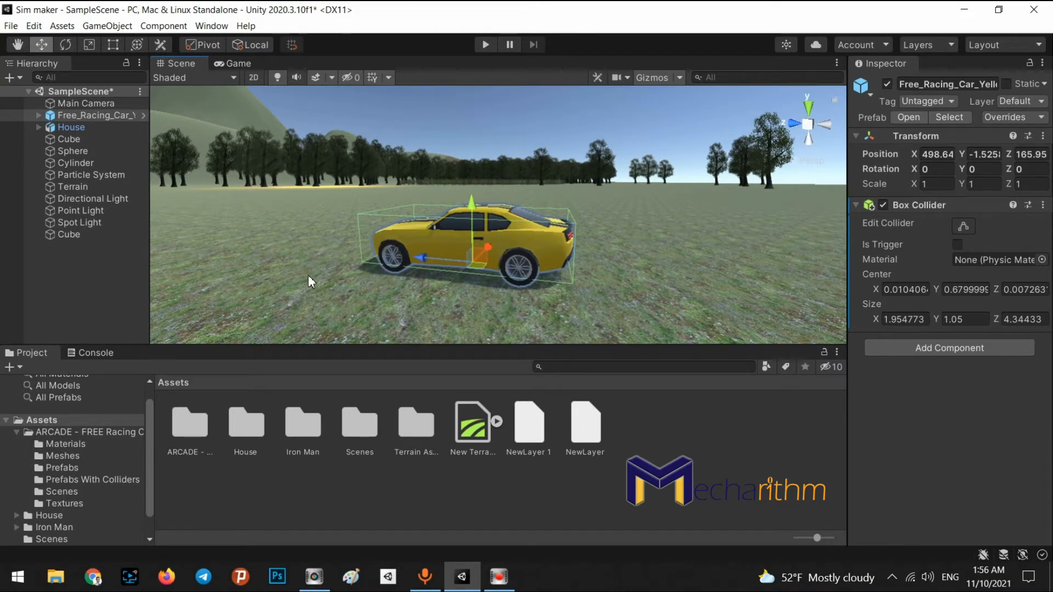
left_click_drag(275, 257, 387, 256, "alt")
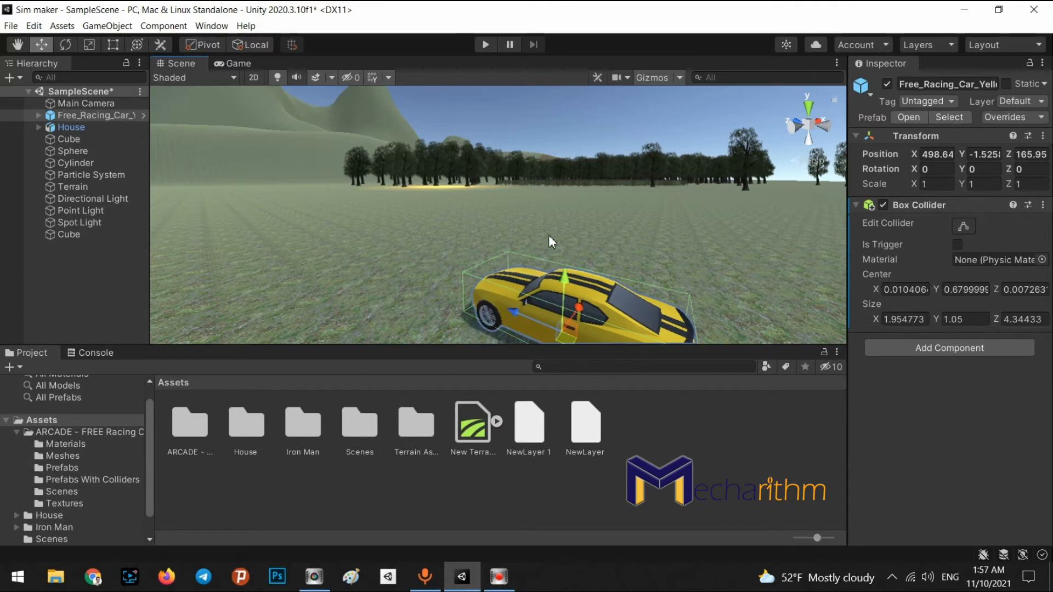
scroll(548, 235, "up", 2)
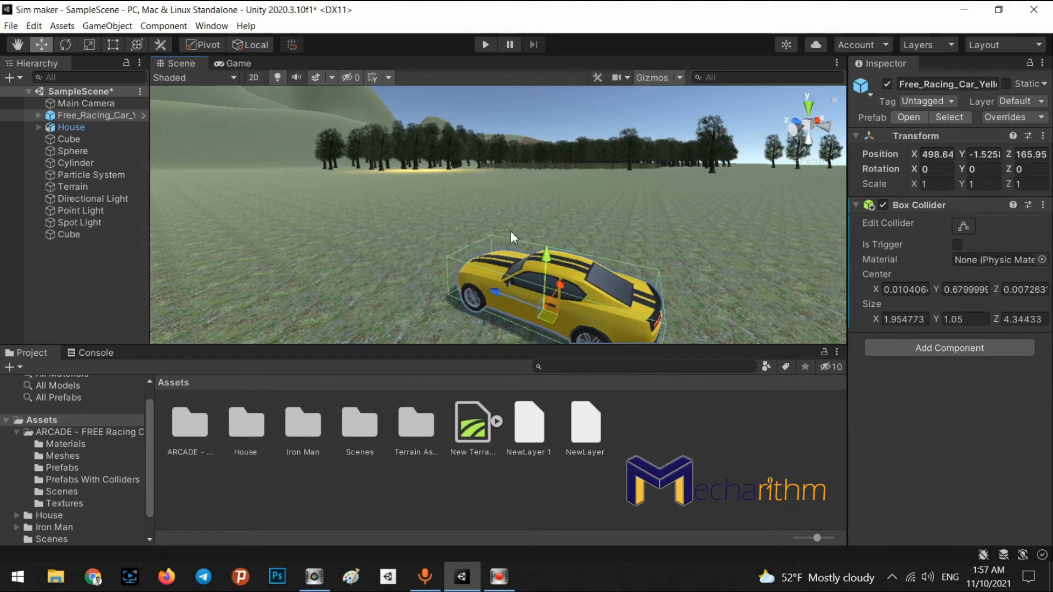
left_click(956, 246)
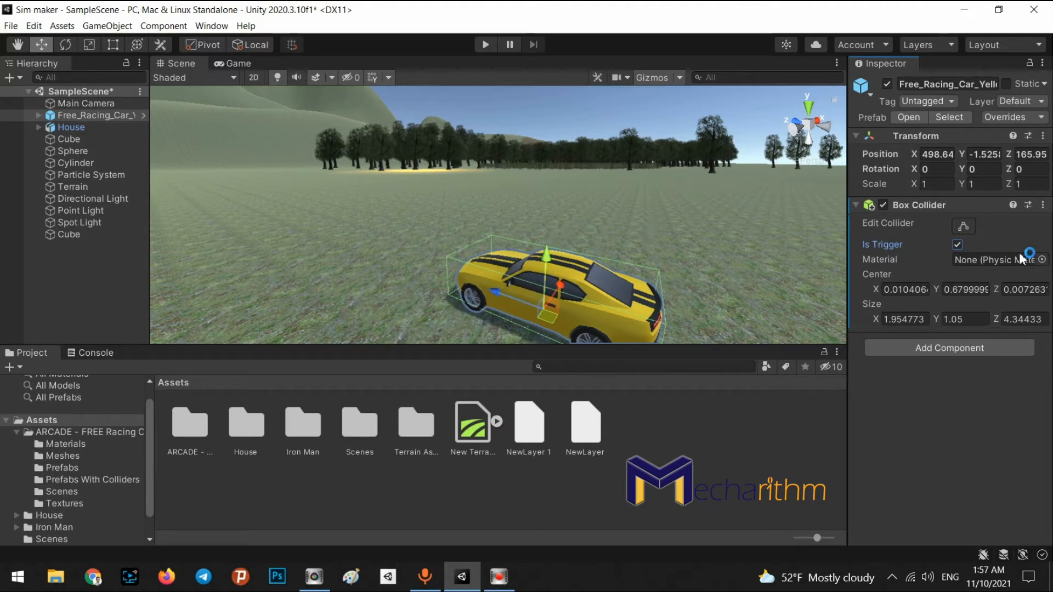
left_click(958, 244)
left_click(956, 245)
Replace the car's Box Collider with a Mesh Collider component
right_click(923, 209)
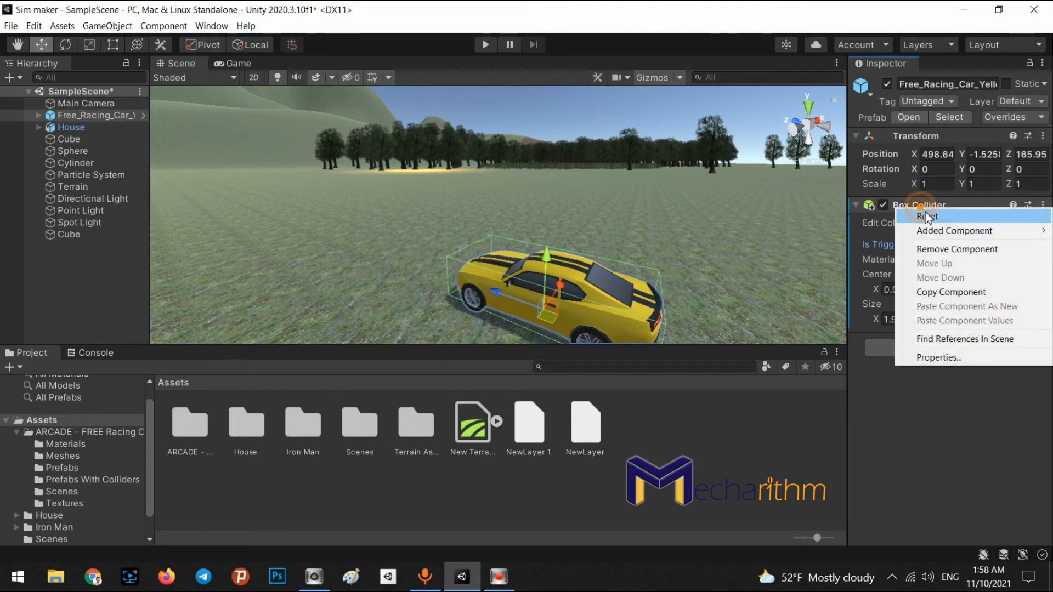
left_click(957, 250)
left_click(179, 26)
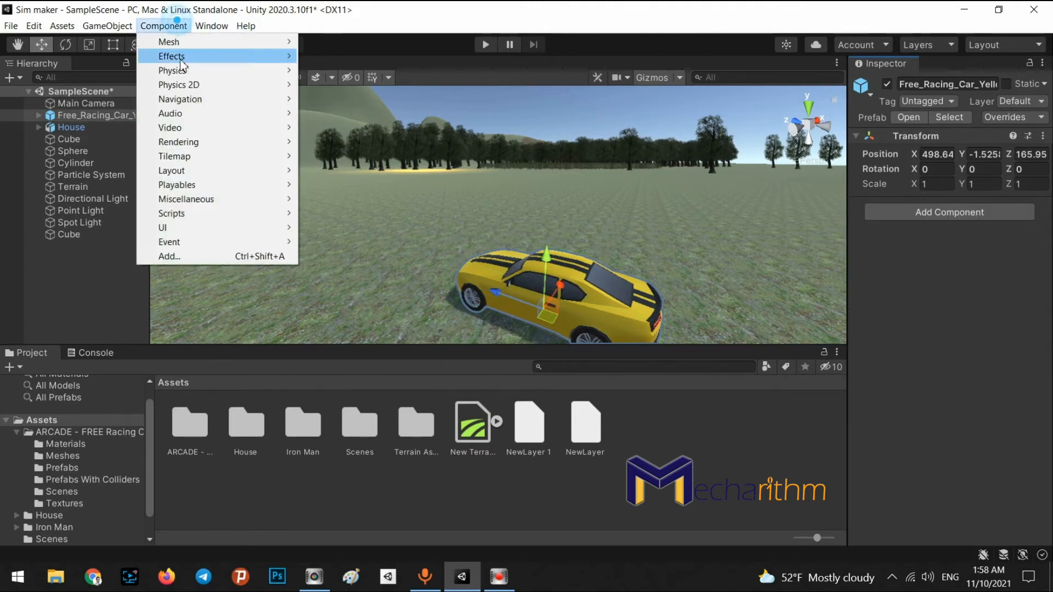
mouse_move(183, 70)
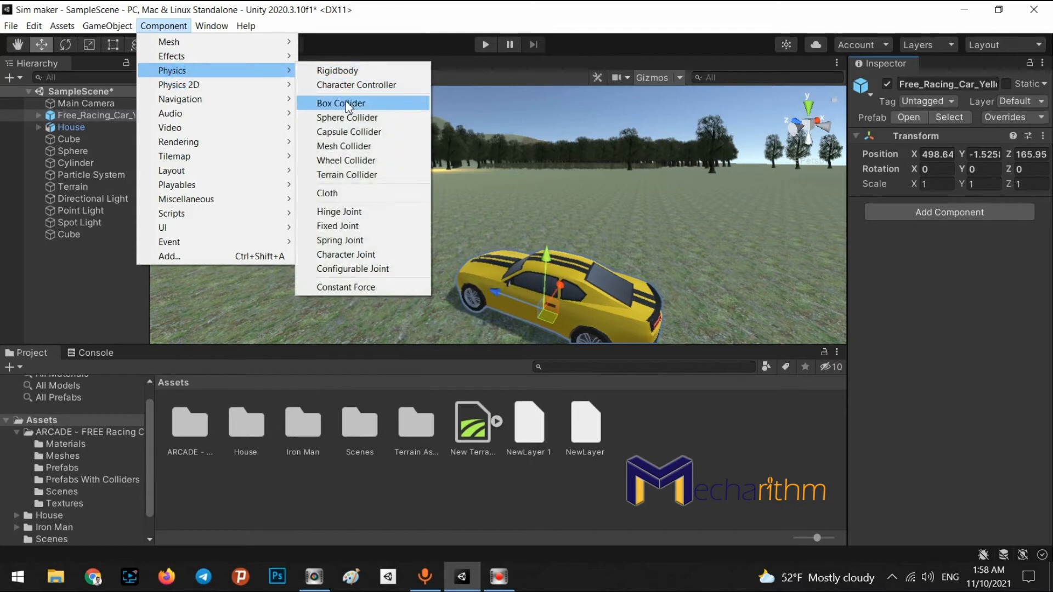
left_click(350, 150)
right_click_drag(675, 213, 742, 250)
key("w")
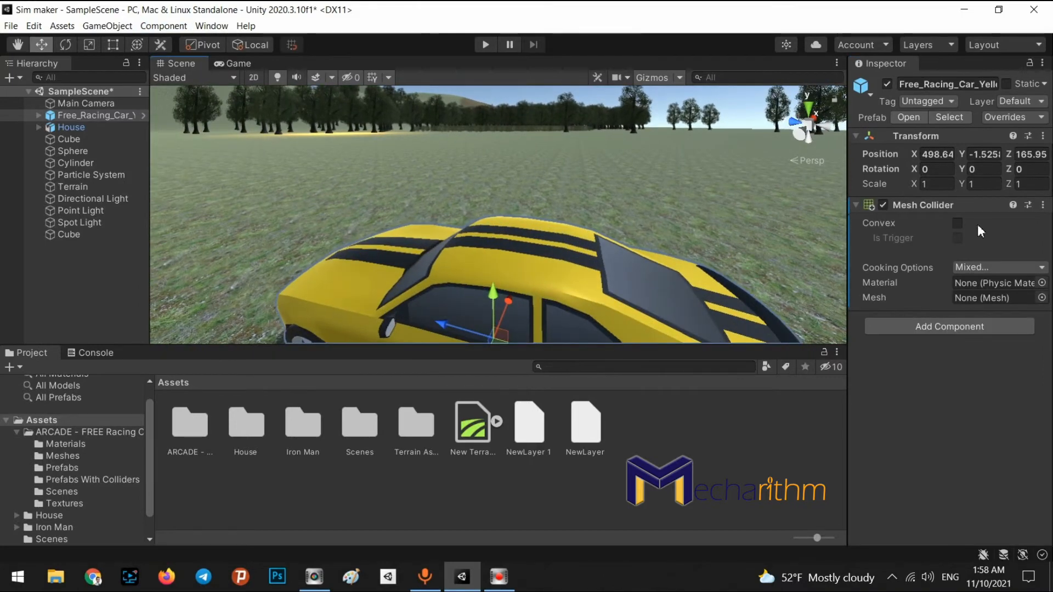
Turn on the Convex option of the car's Mesh Collider and check the result around the body
left_click(957, 225)
right_click_drag(622, 192, 652, 317)
key("s")
key("w")
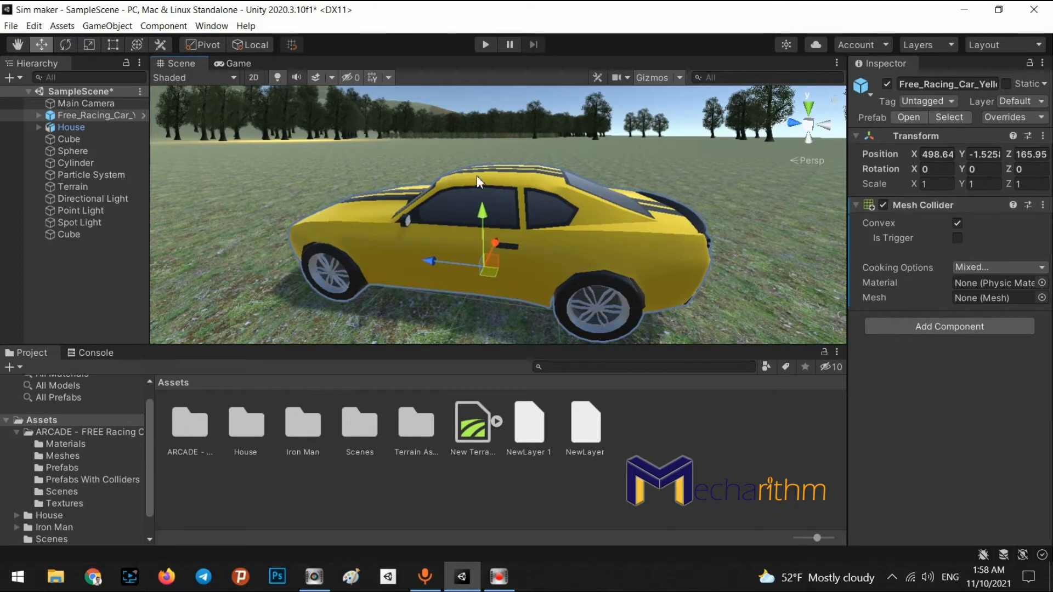
Remove the Mesh Collider from the car's root object and add a Mesh Collider to its Body child instead
right_click(937, 204)
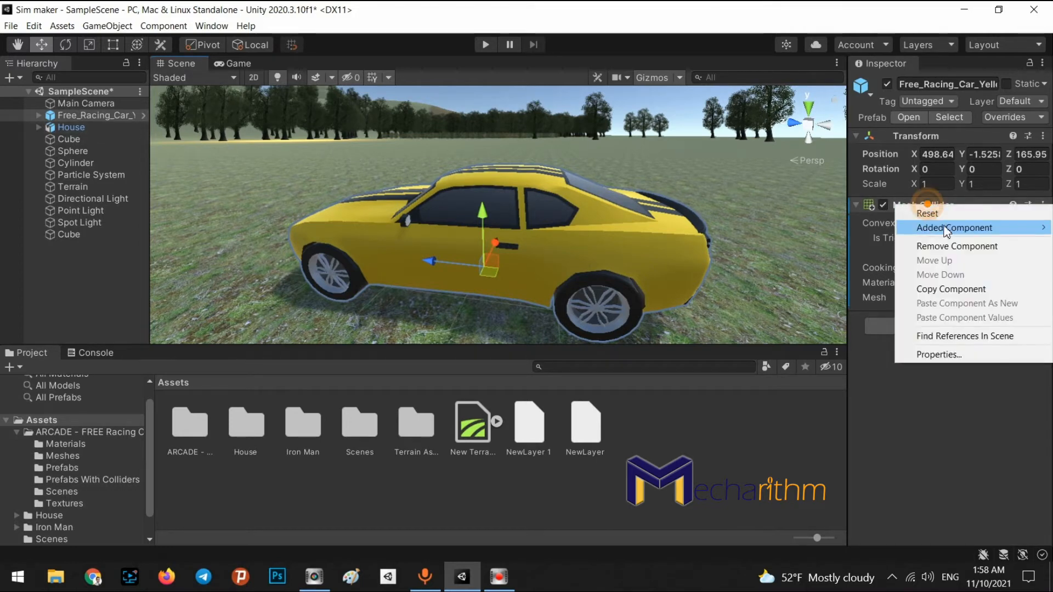
left_click(941, 242)
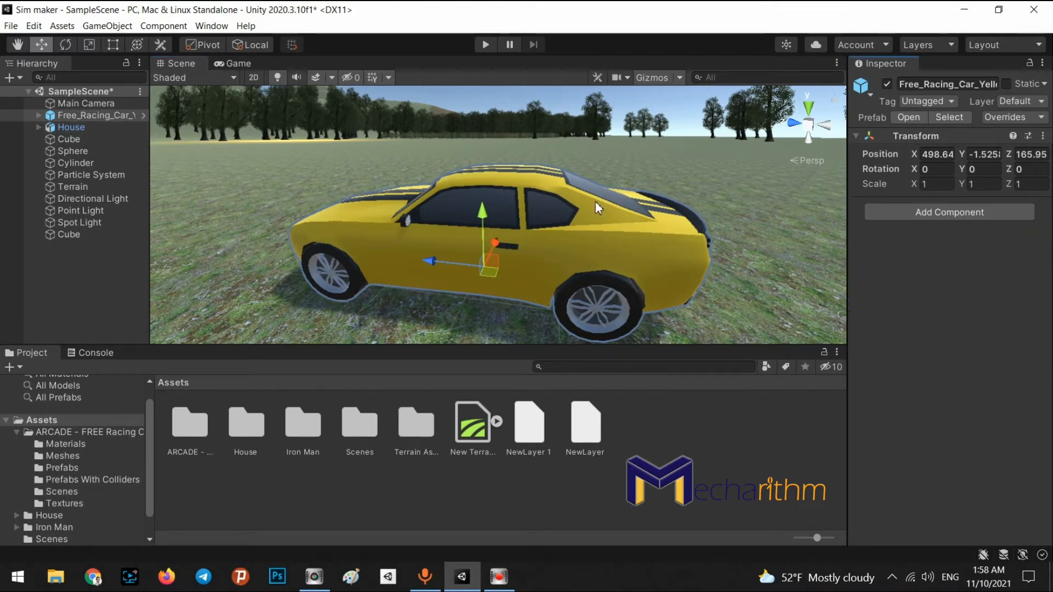
left_click(39, 115)
left_click(73, 132)
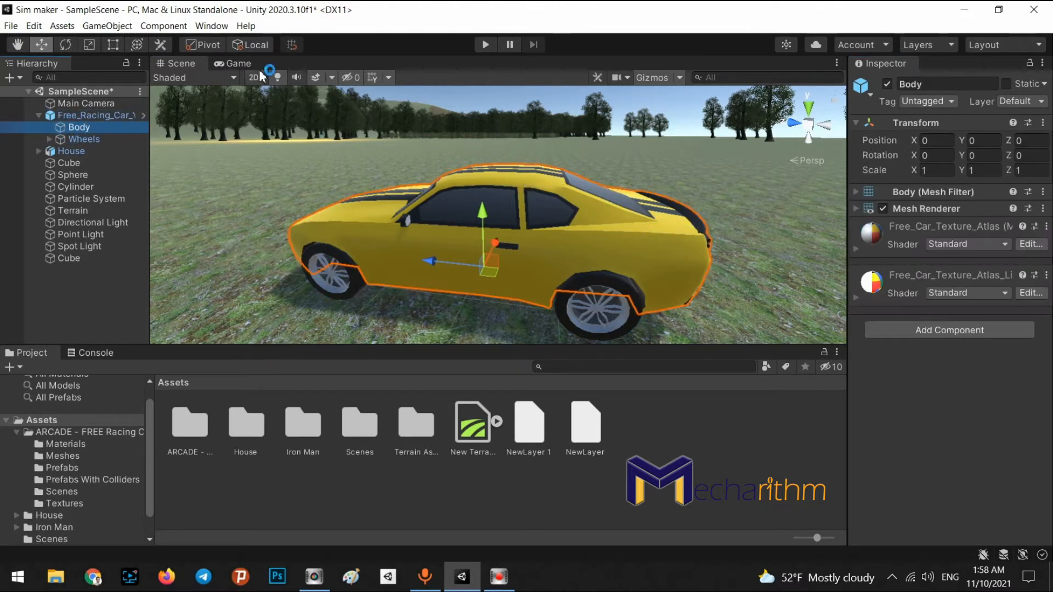
left_click(164, 26)
mouse_move(180, 73)
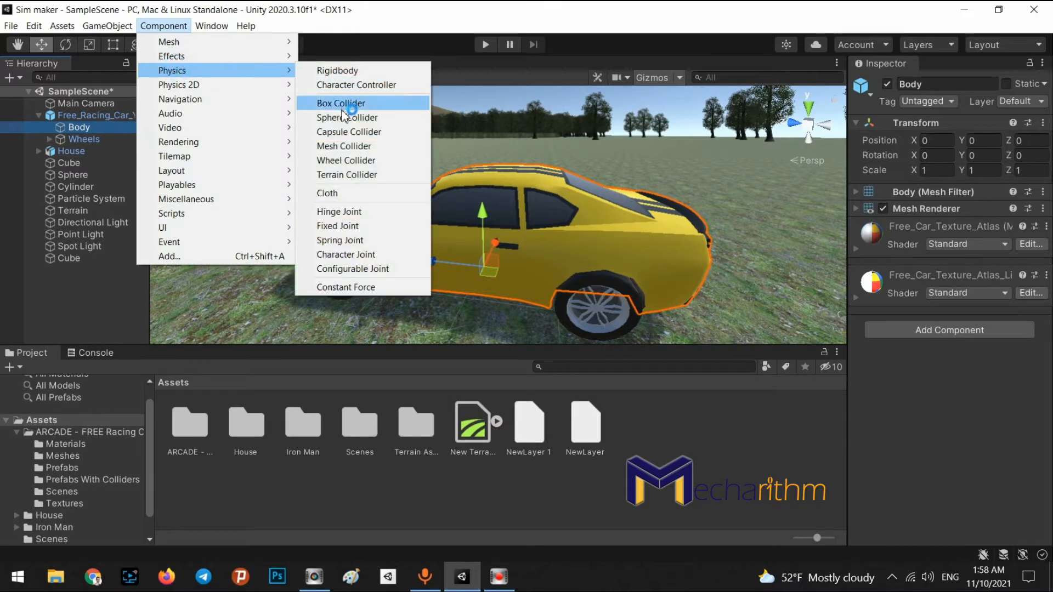
left_click(351, 147)
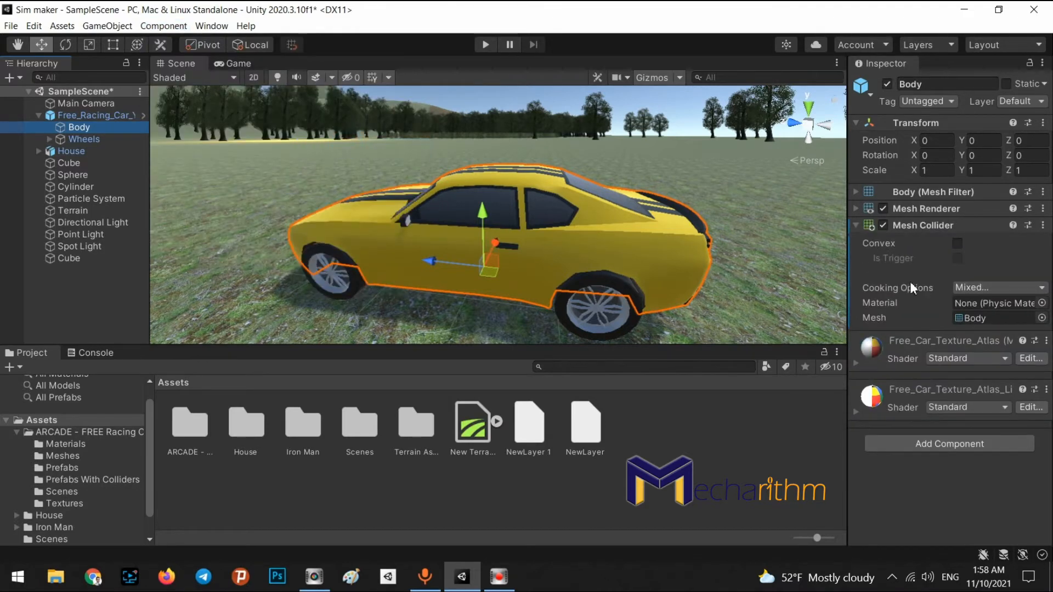
Turn on the Convex option of the Body's Mesh Collider and view the collider from the car's side
left_click(958, 244)
left_click_drag(549, 257, 679, 207, "alt")
key("d")
right_click_drag(678, 207, 676, 205)
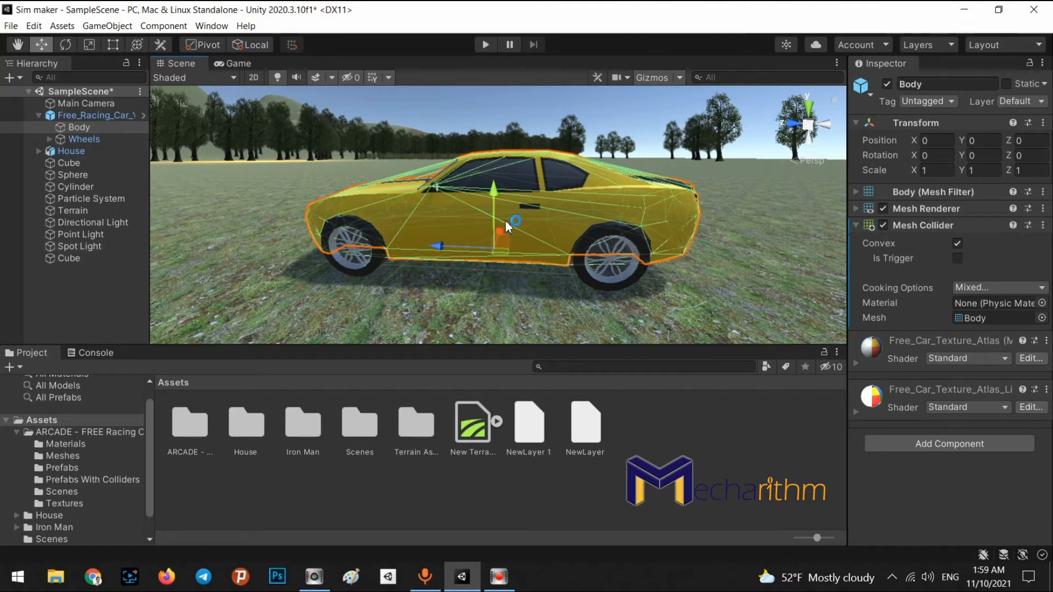
Toggle the Convex option of the Body's Mesh Collider to compare both states, and remove the component
right_click(923, 235)
left_click(874, 507)
left_click(958, 243)
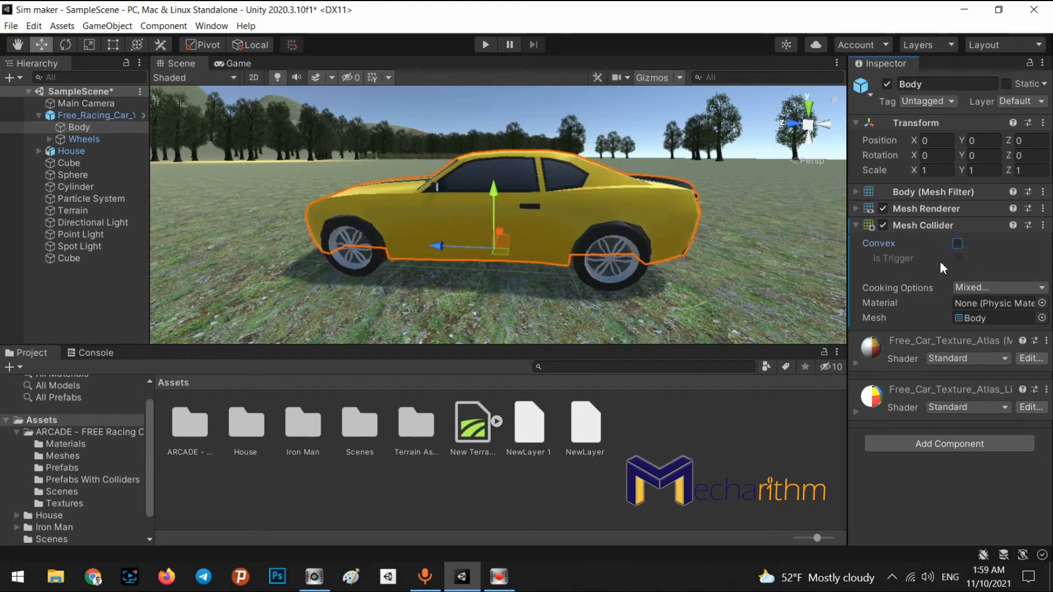
left_click(958, 243)
left_click(959, 243)
left_click(959, 243)
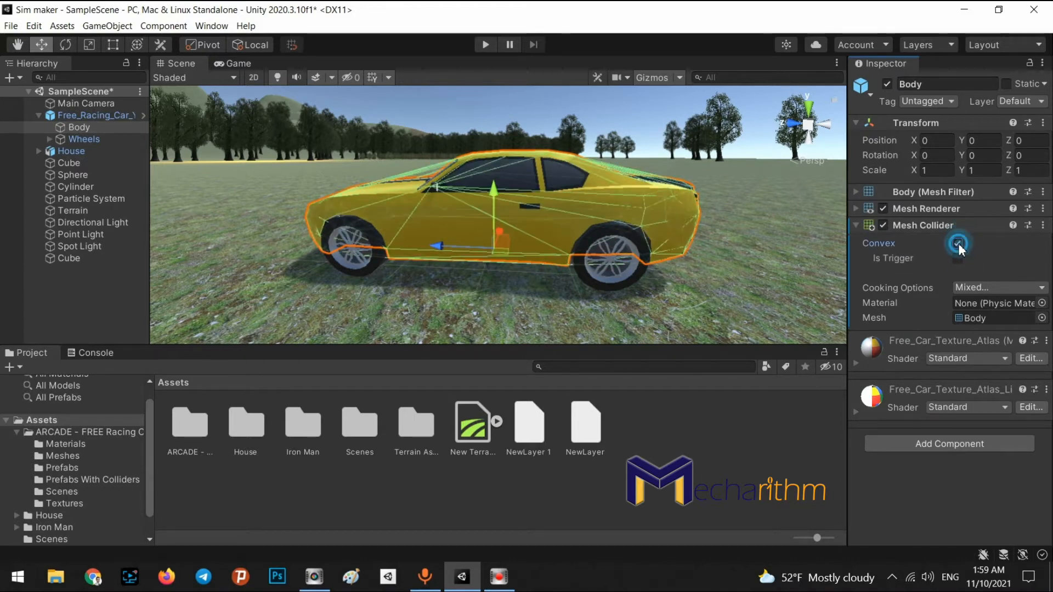
left_click(957, 244)
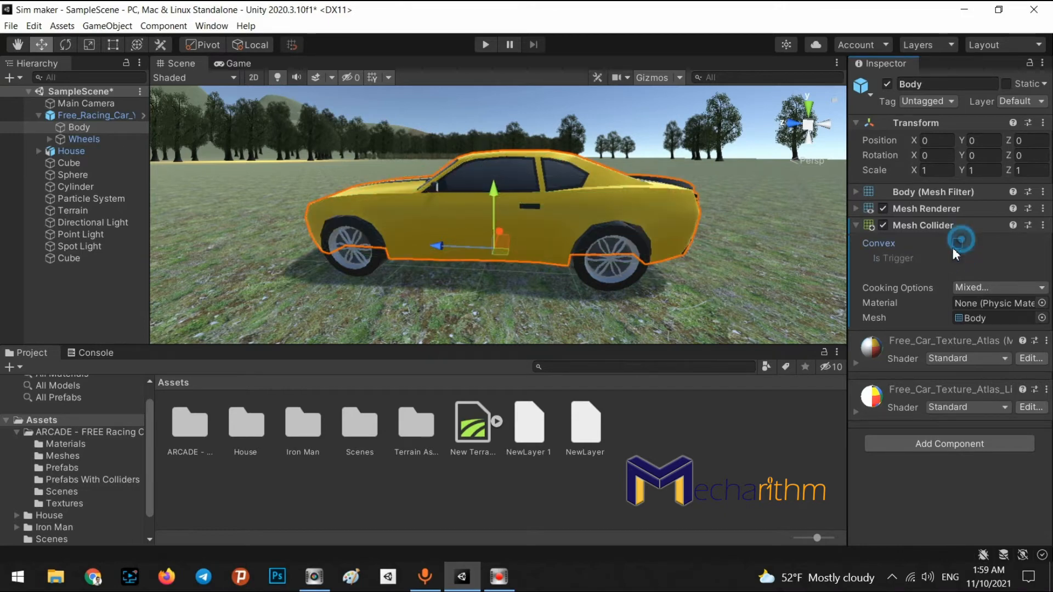
right_click(914, 228)
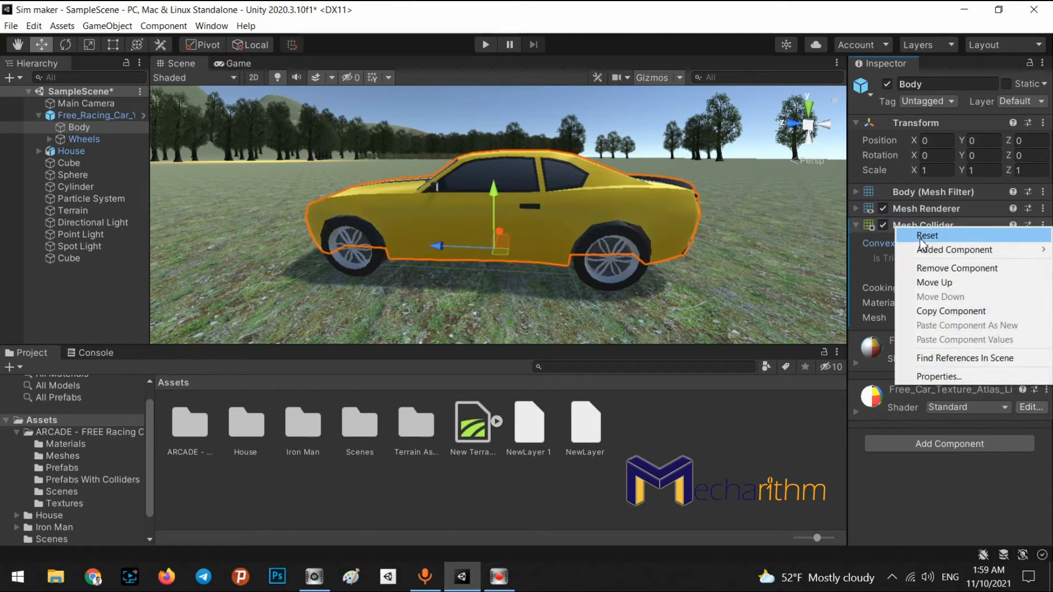
left_click(932, 265)
Select the cube floating above the terrain and collapse its Box Collider settings to examine the Rigidbody properties
right_click_drag(822, 220, 261, 188)
key("w")
left_click(580, 204)
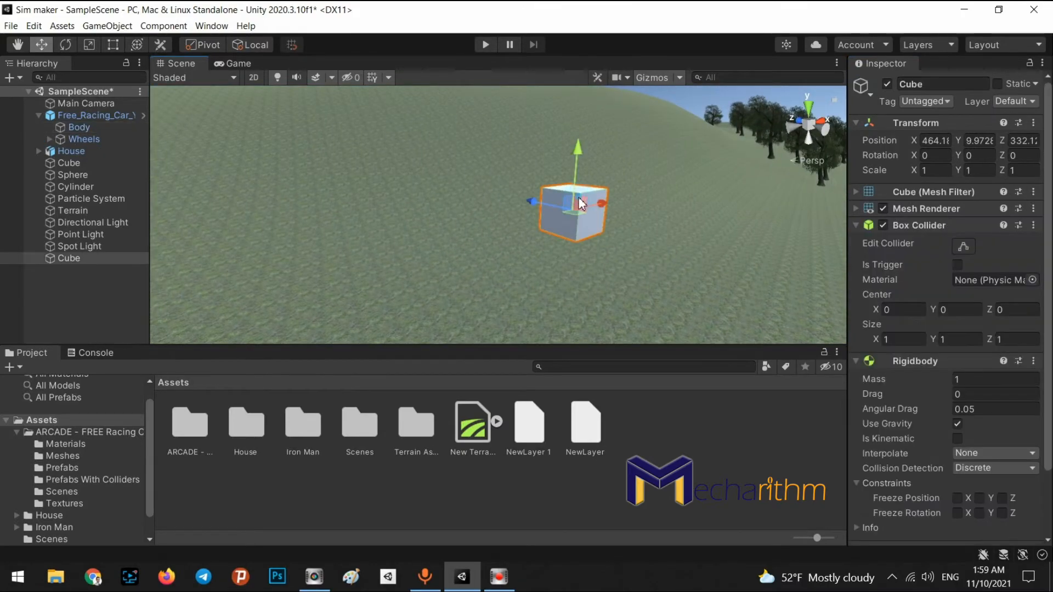
left_click(858, 224)
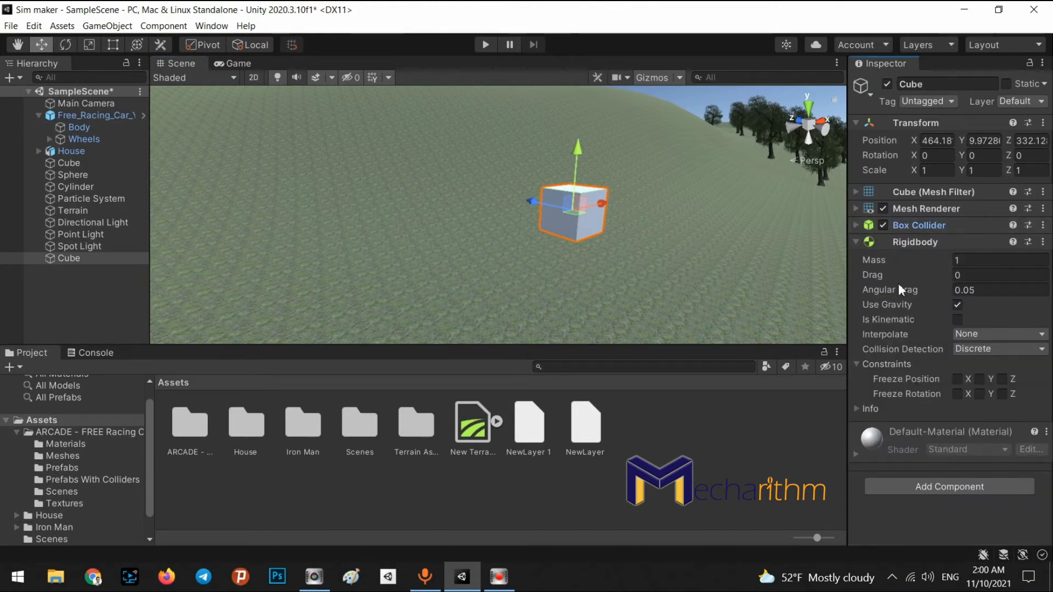
Collapse the car's child objects, check the Main Camera's preview of the cube, and clear the selection
right_click_drag(642, 236, 531, 323)
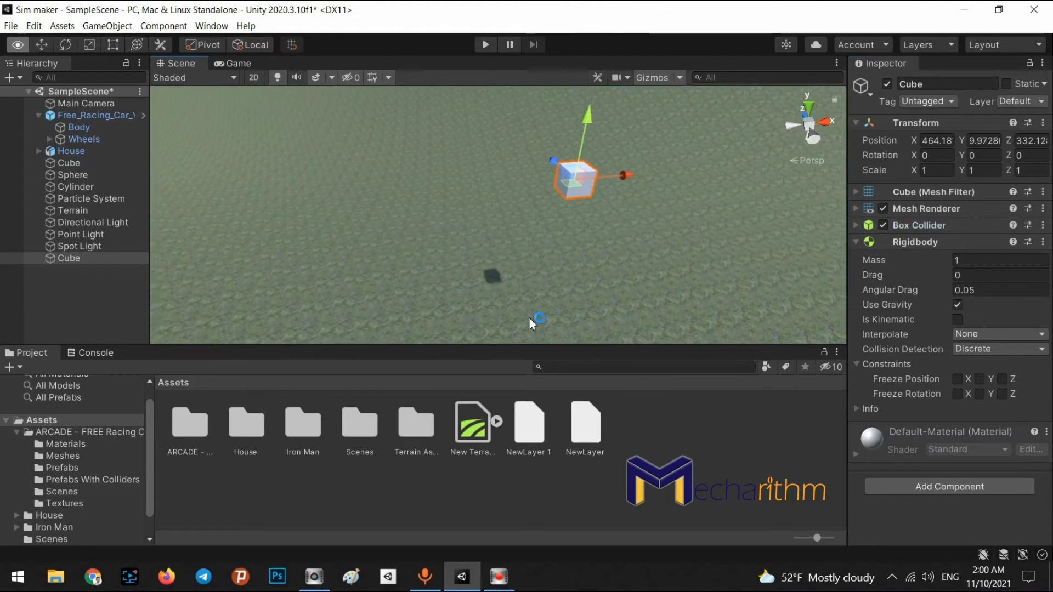
left_click(33, 119)
left_click(37, 115)
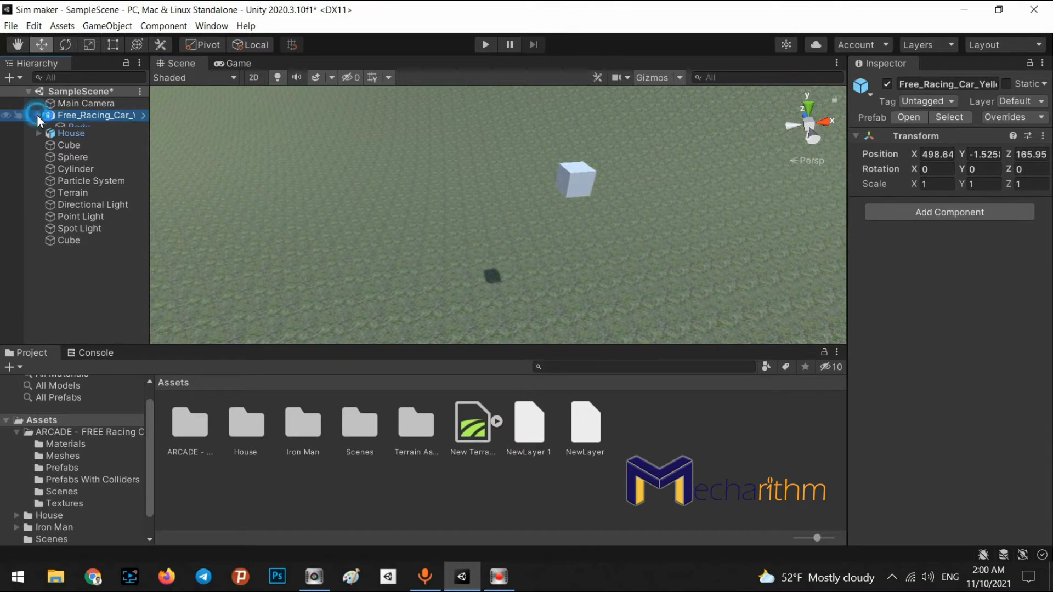
left_click(46, 105)
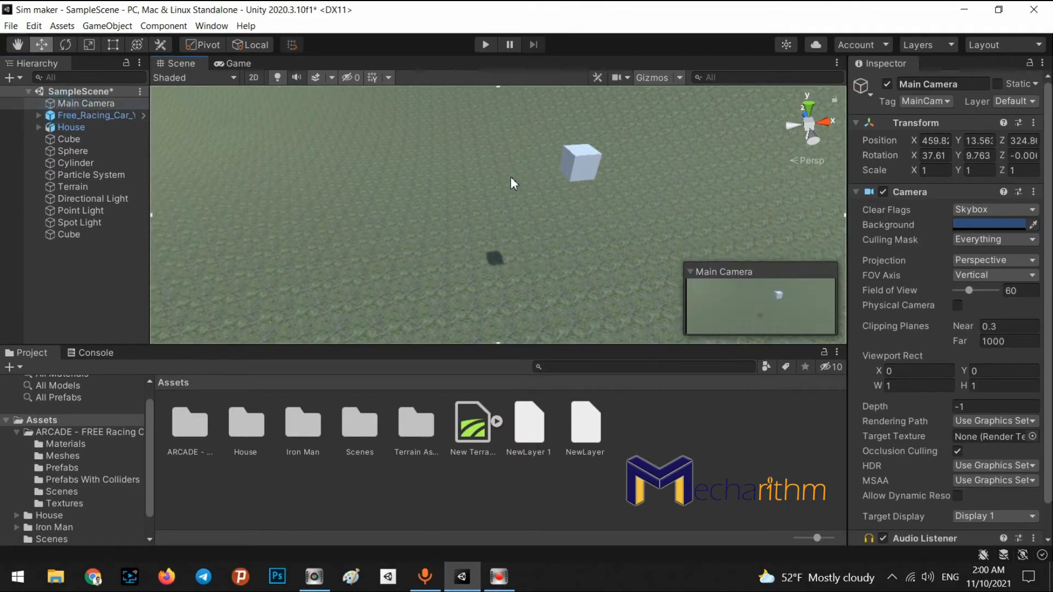
left_click(68, 298)
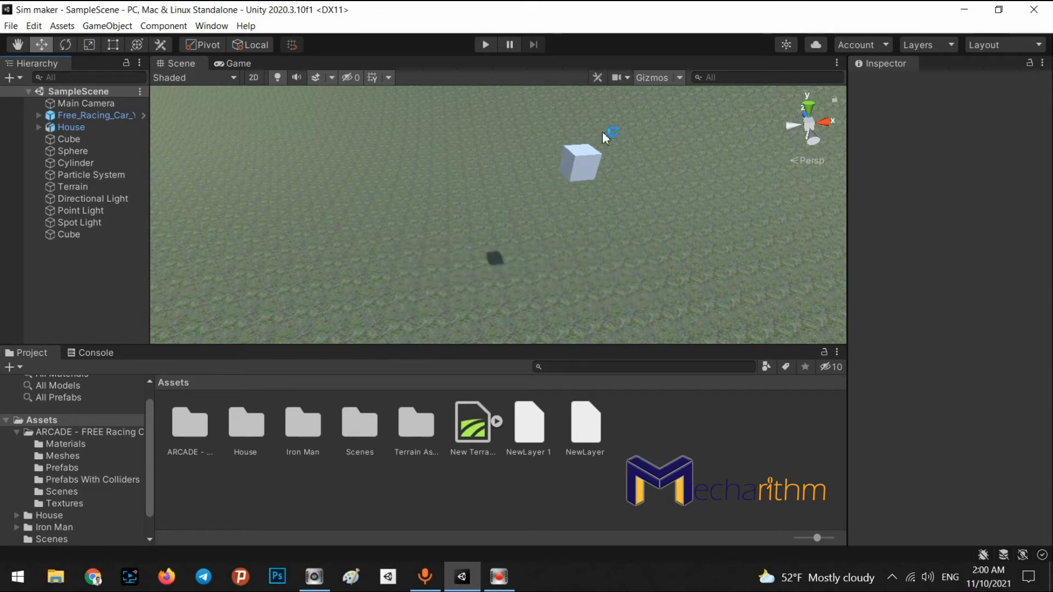
Run the scene in play mode to observe the cube's Rigidbody behaviour, and stop playback
left_click(488, 43)
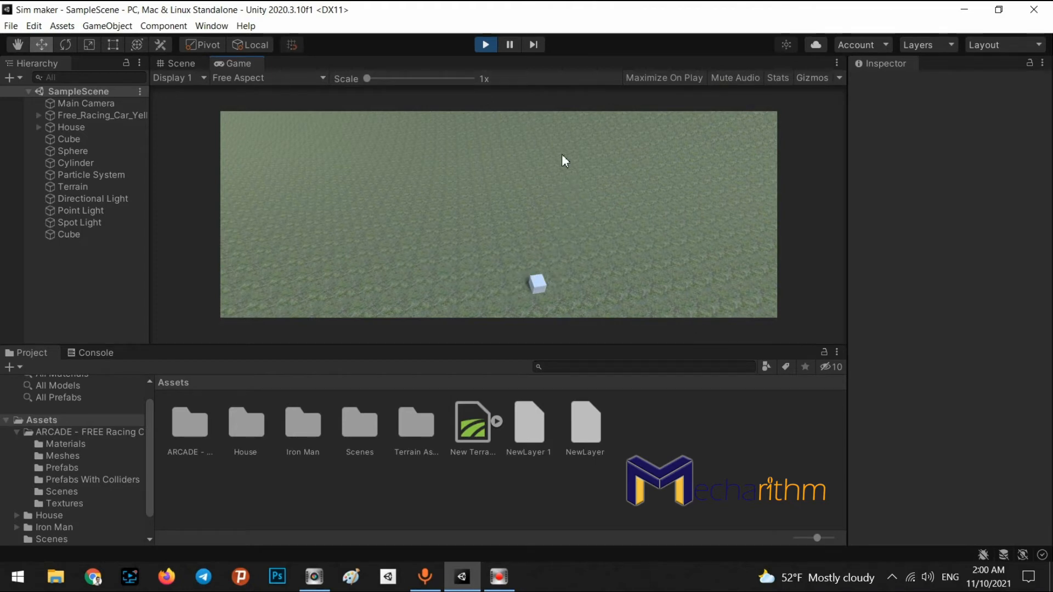
left_click(485, 45)
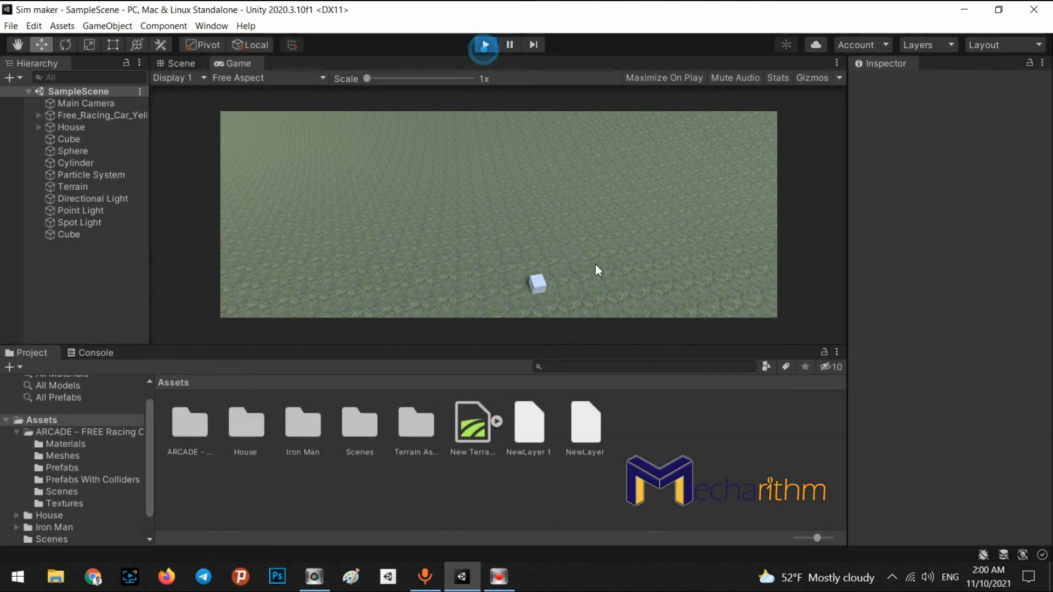
key("ctrl+p")
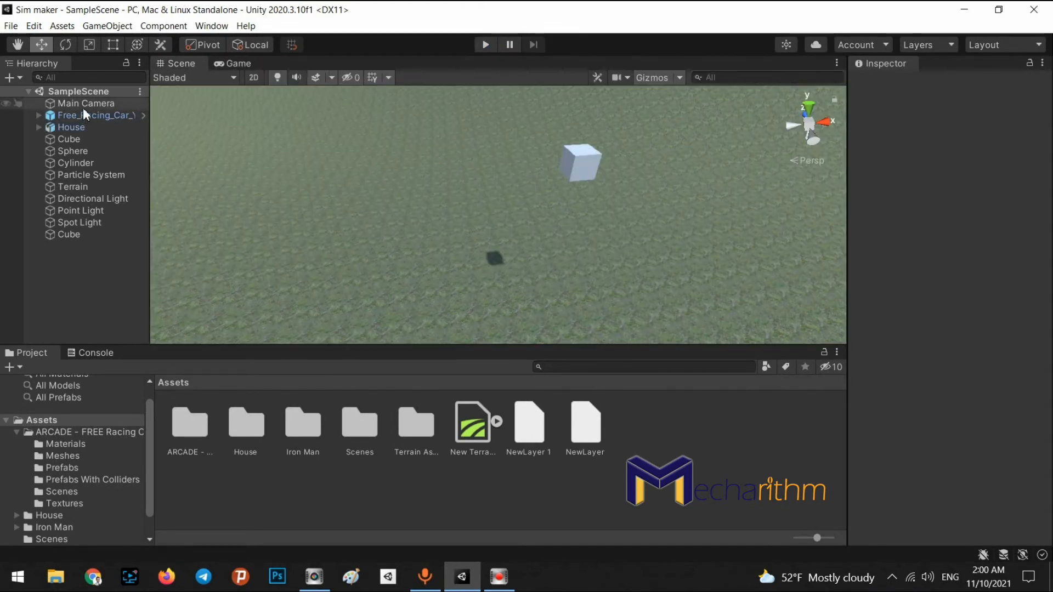
Test the floating cube in play mode with a Rigidbody mass of 5, and set the mass back to 1
left_click(81, 234)
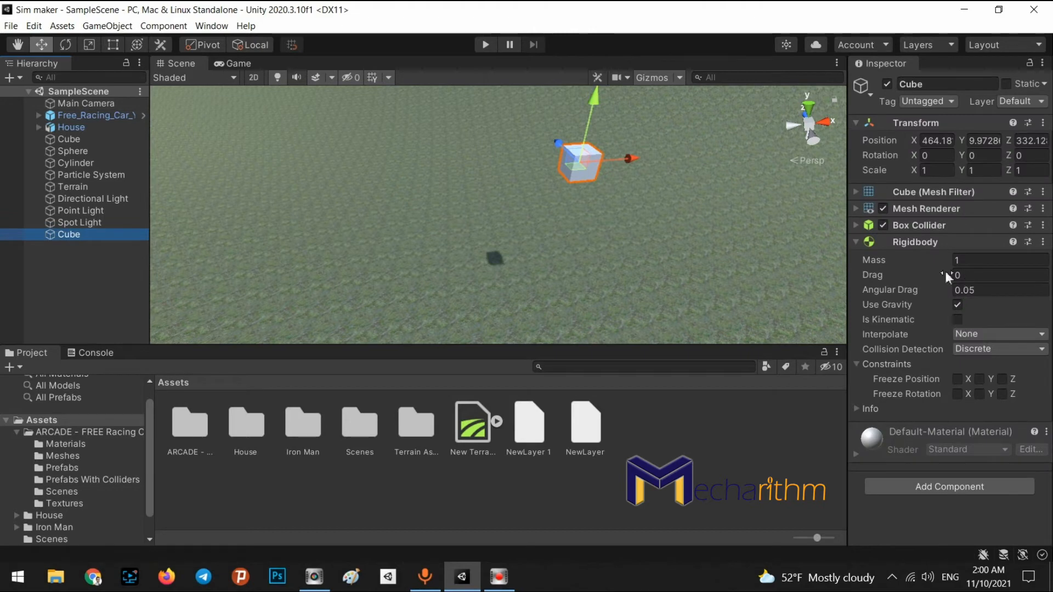
left_click(971, 261)
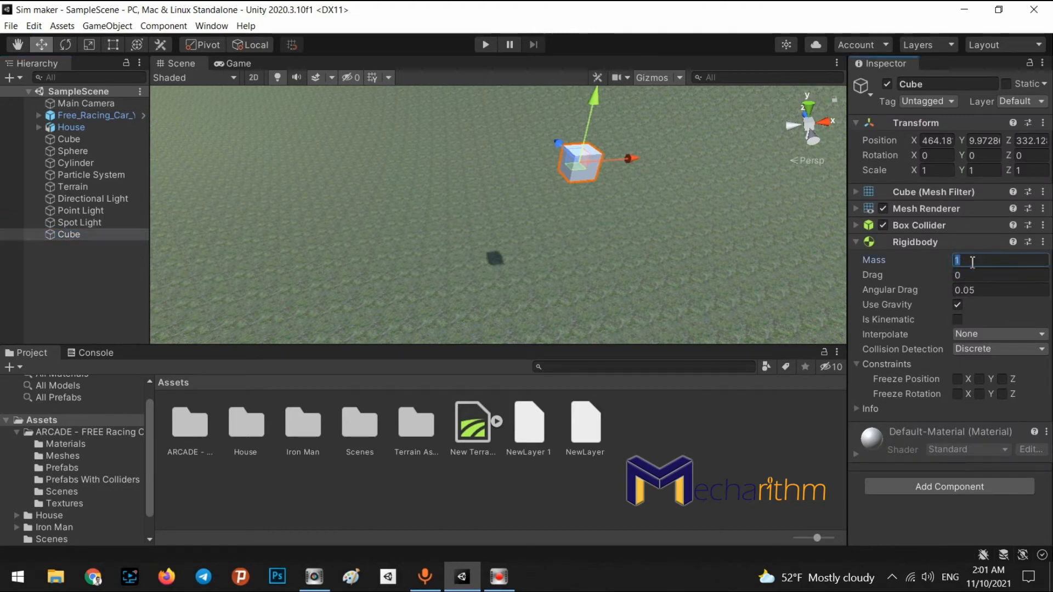
type("5")
left_click(484, 44)
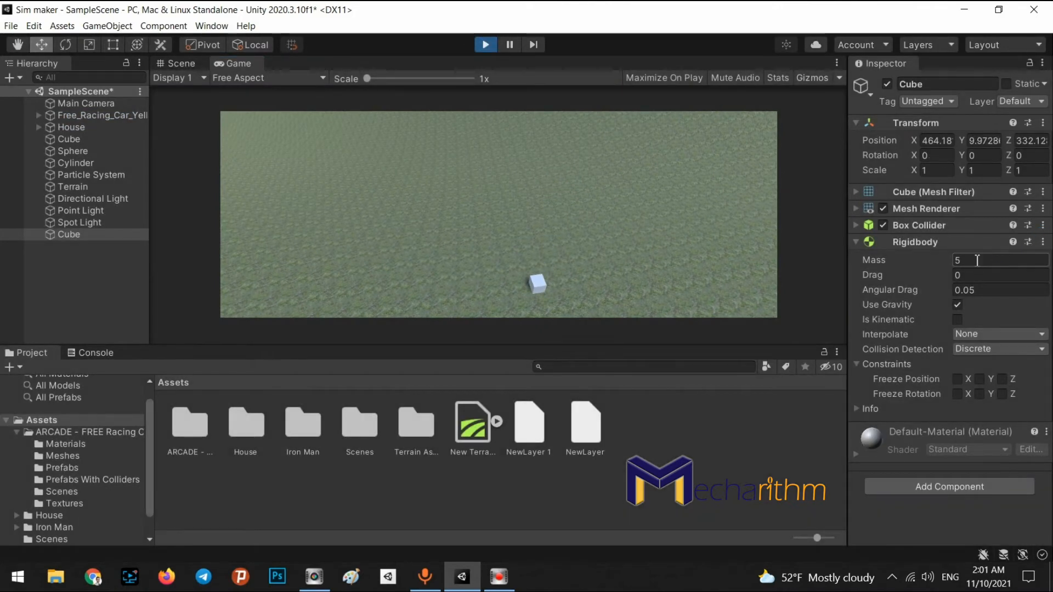
left_click(977, 260)
type("1")
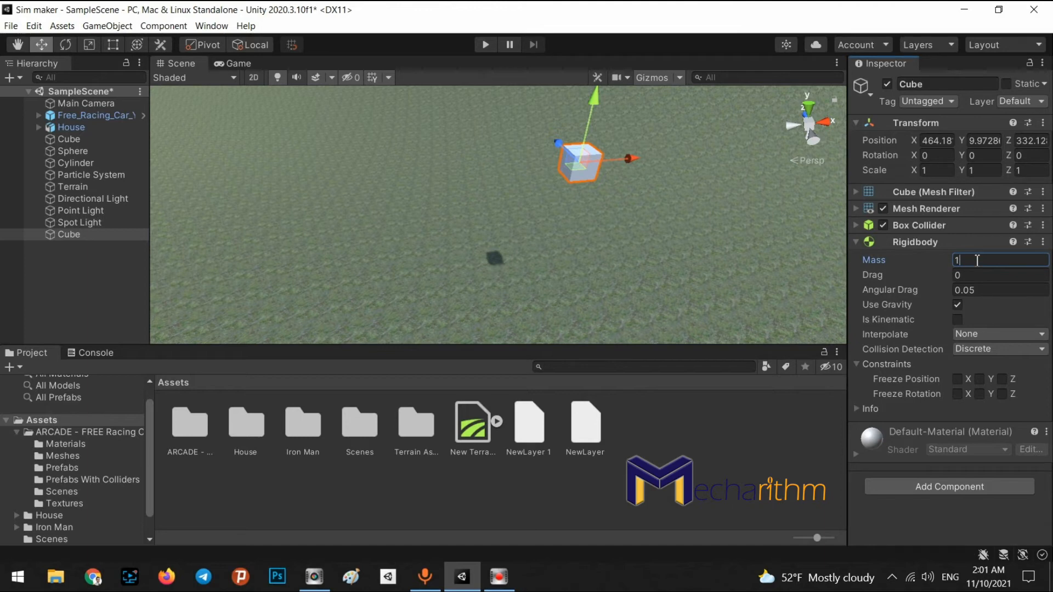
Set the cube's Rigidbody drag to 5 and test its fall in play mode
left_click(984, 269)
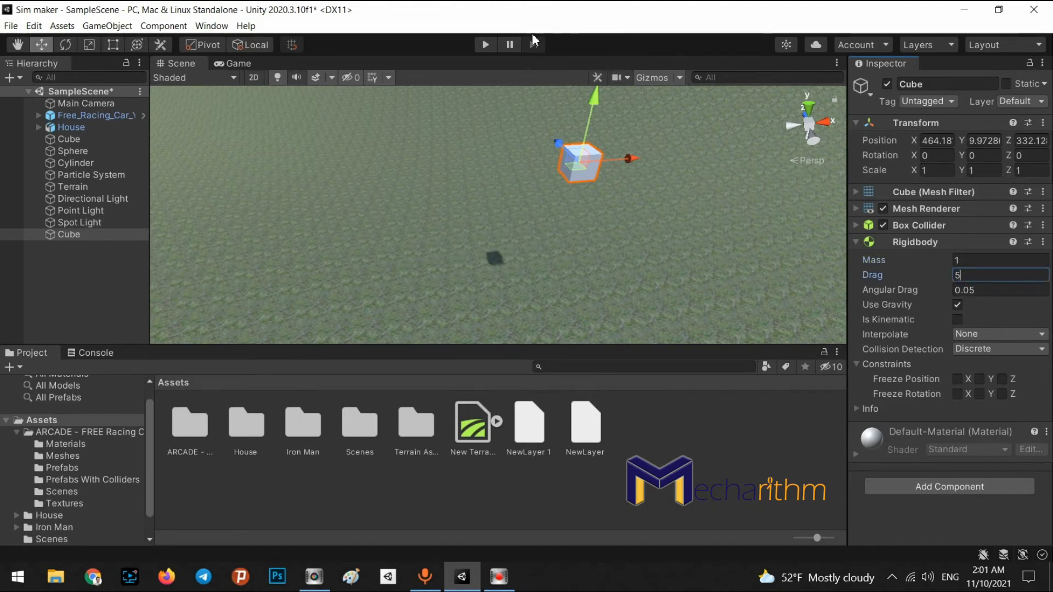
type("5")
left_click(492, 46)
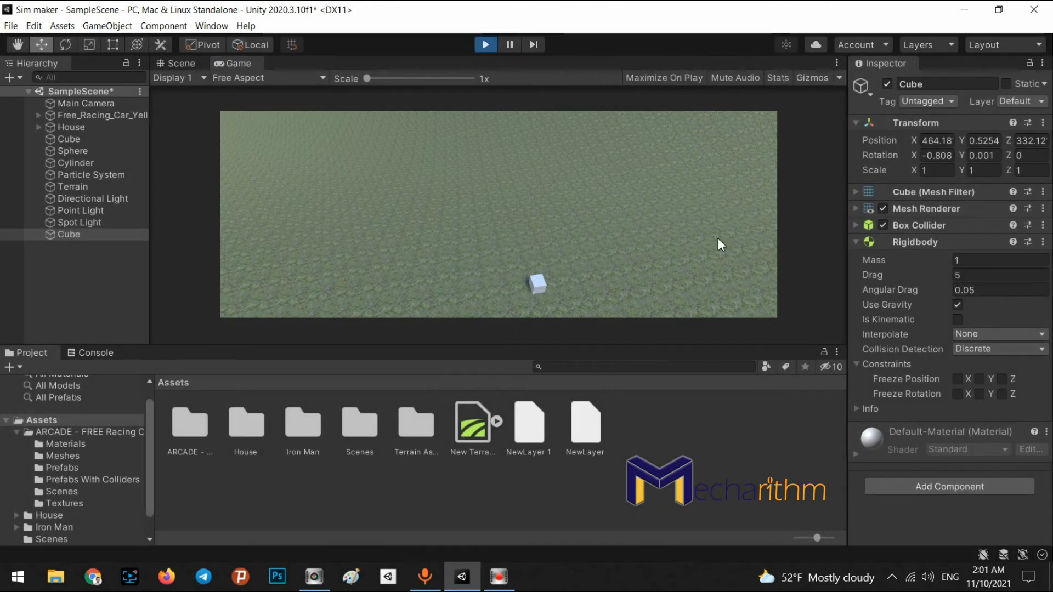
key("ctrl+p")
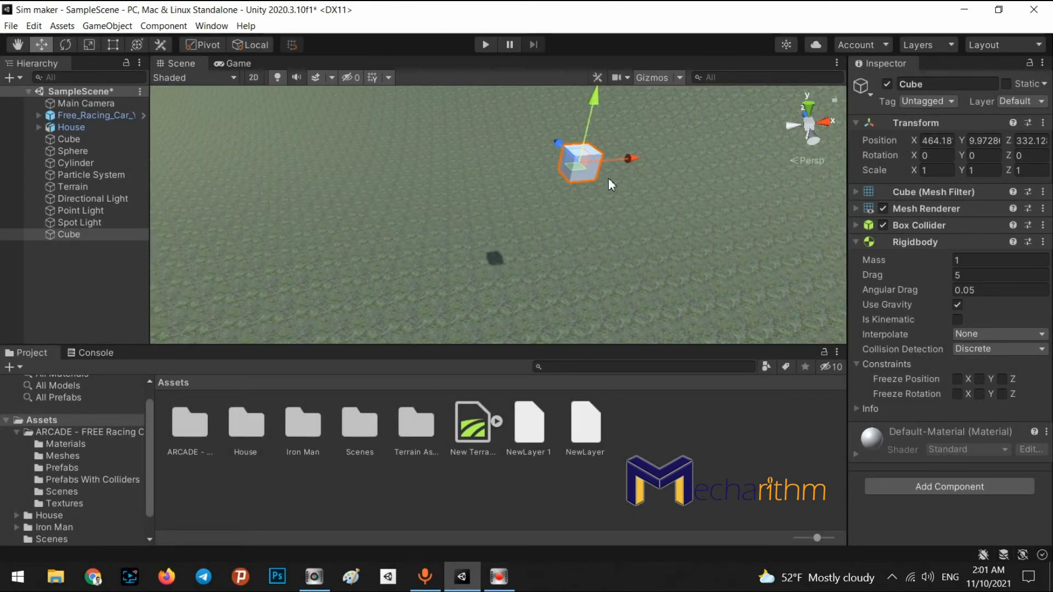
Set the cube's Rigidbody drag to 10, run the scene, and change the drag to 0 during playback before stopping
left_click(953, 278)
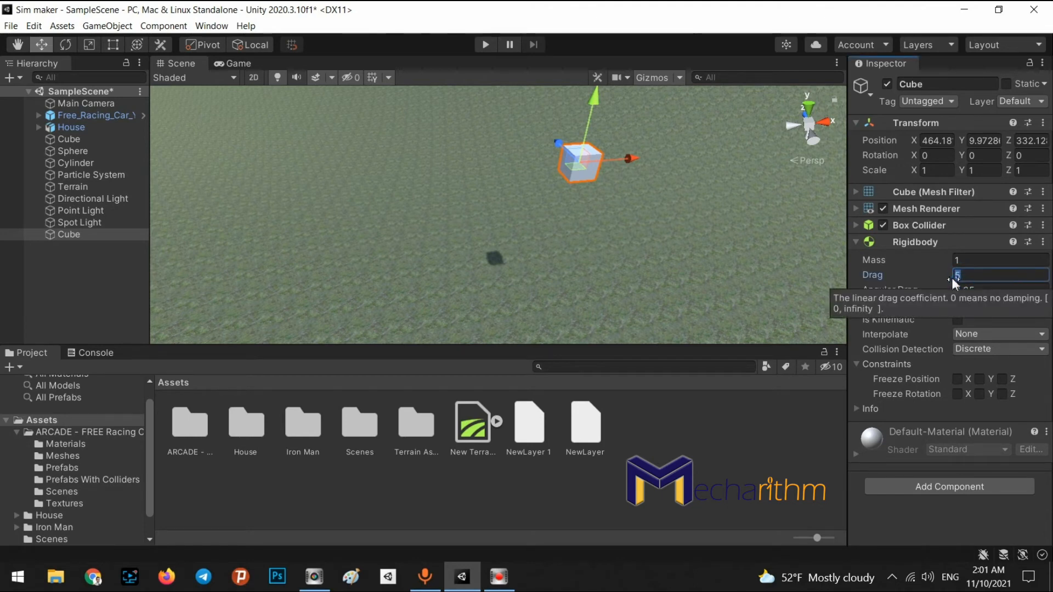
type("10")
left_click(482, 43)
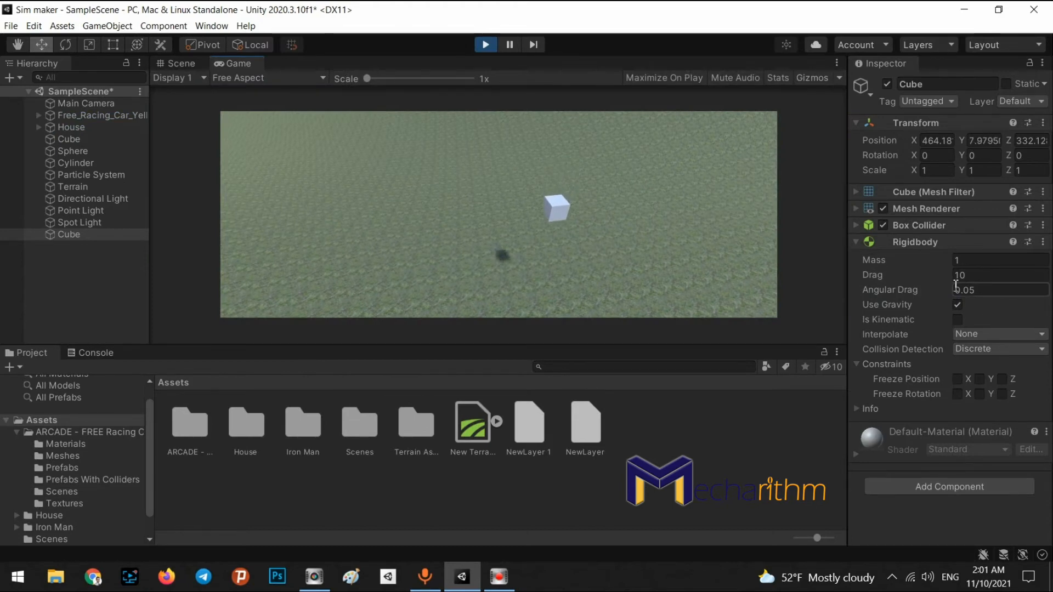
left_click_drag(950, 276, 601, 263)
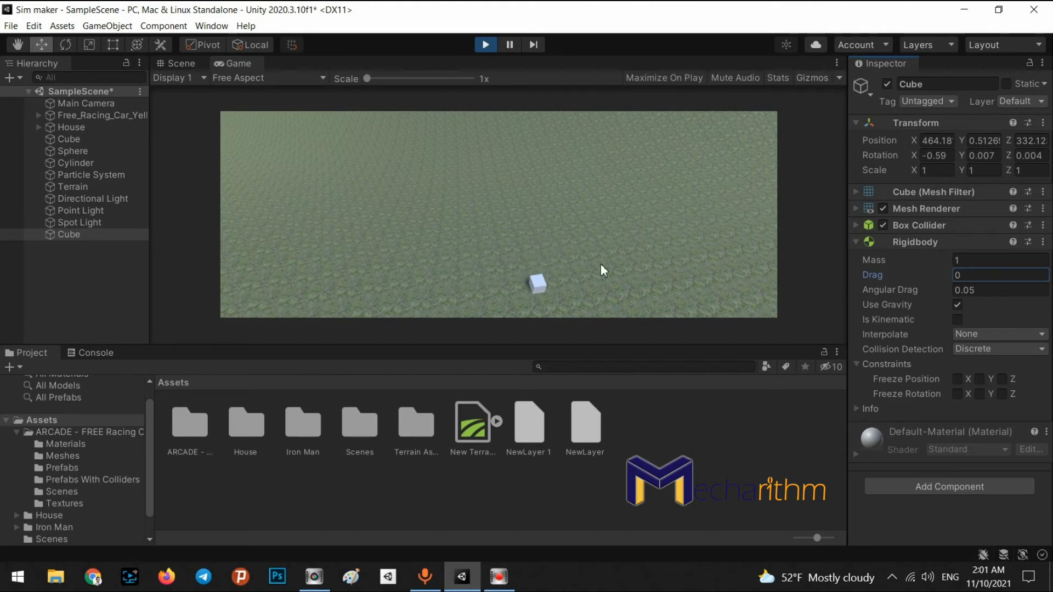
left_click(486, 43)
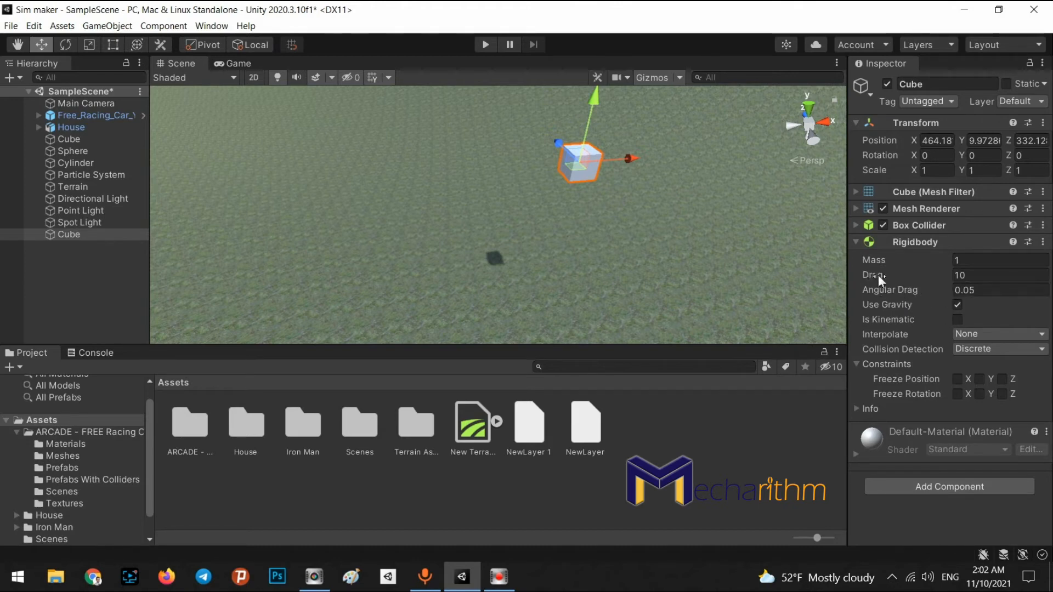
Set the cube's Rigidbody drag to 0 in edit mode
left_click(977, 275)
key("BackSpace")
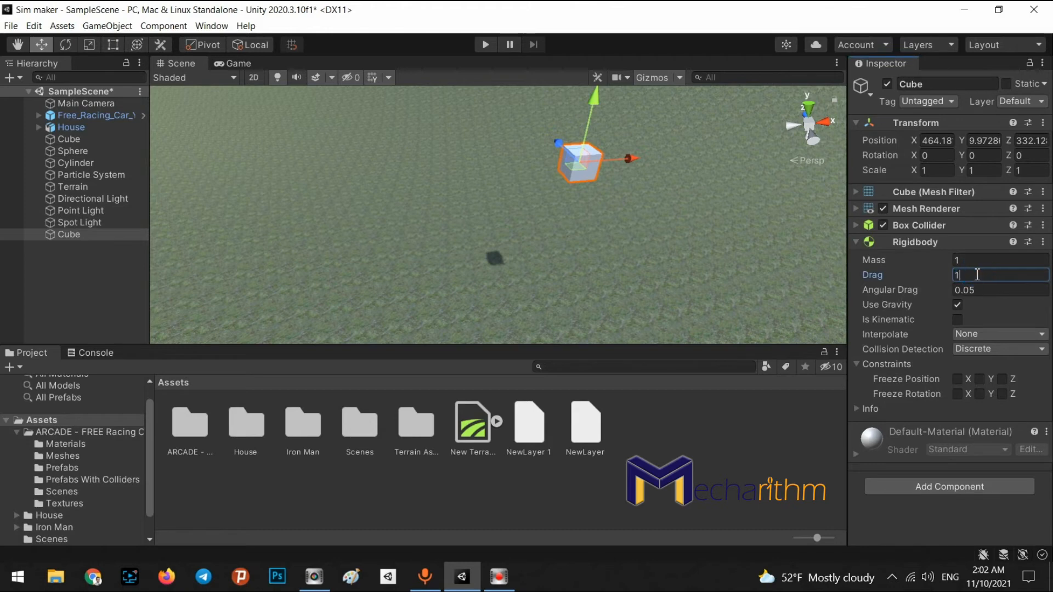
type("0")
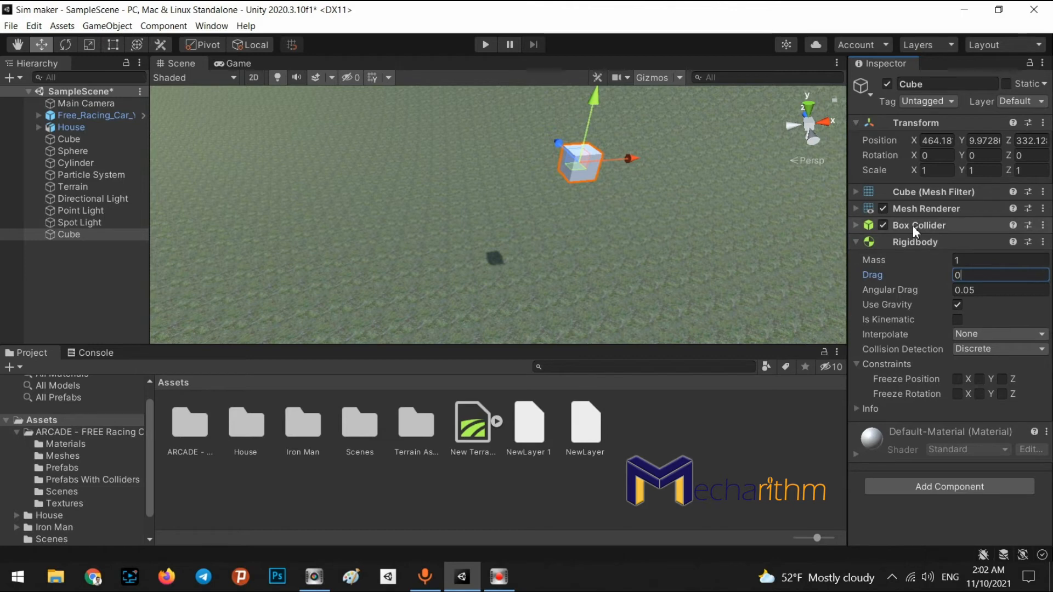
Turn on Is Kinematic for the cube's Rigidbody, test it in play mode, and stop playback
left_click(960, 324)
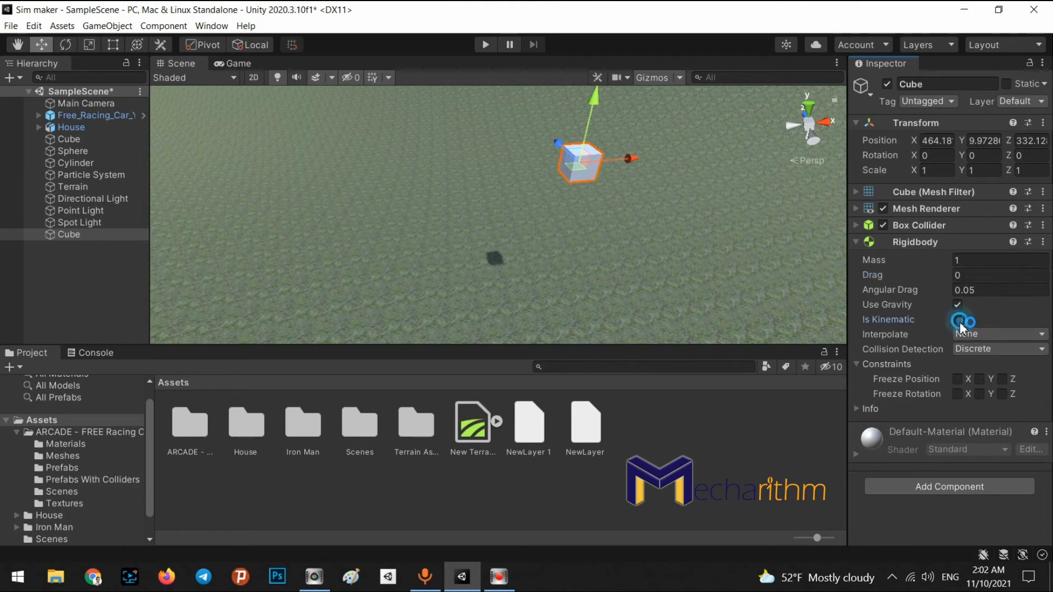
left_click(480, 45)
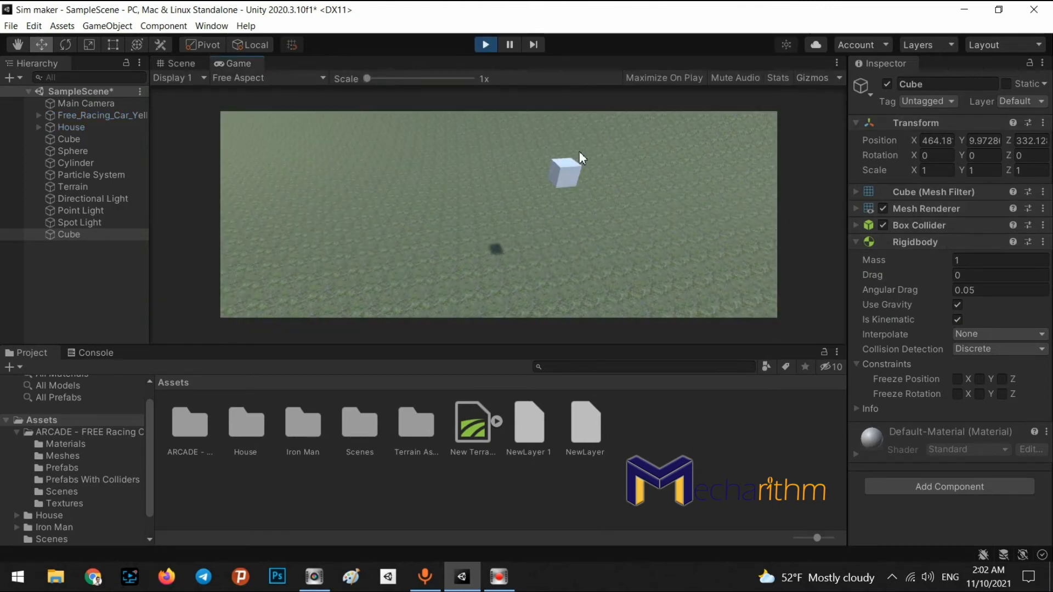
left_click(487, 47)
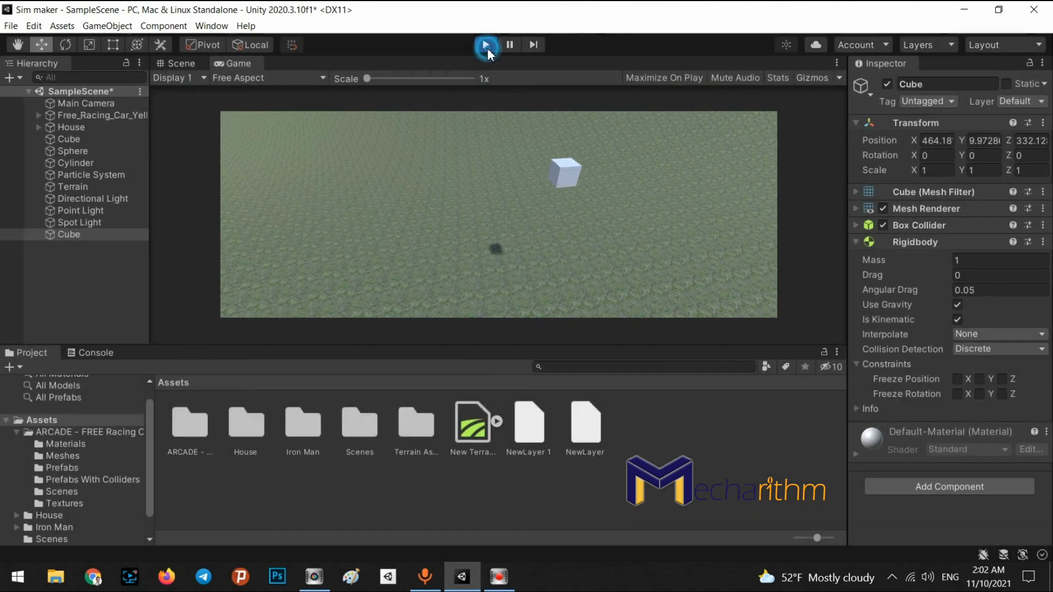
Turn off Is Kinematic on the cube's Rigidbody, keep its mass at 1, and freeze its Y position
left_click(958, 318)
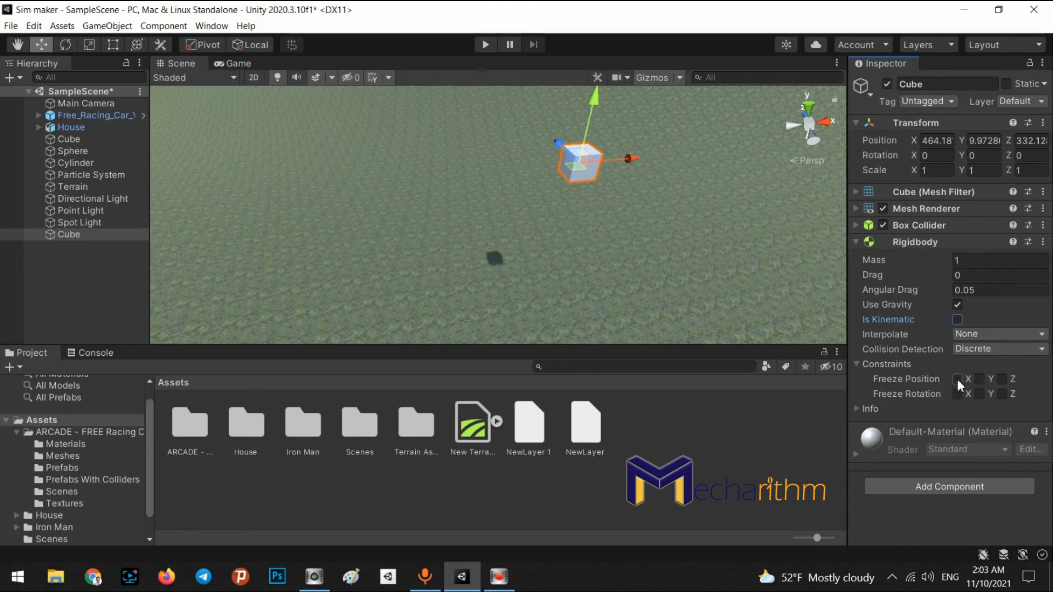
left_click(980, 379)
left_click(956, 260)
type("1")
key("Return")
left_click(980, 379)
Run the scene, release the cube's Y position freeze during playback, and stop playback
left_click(485, 44)
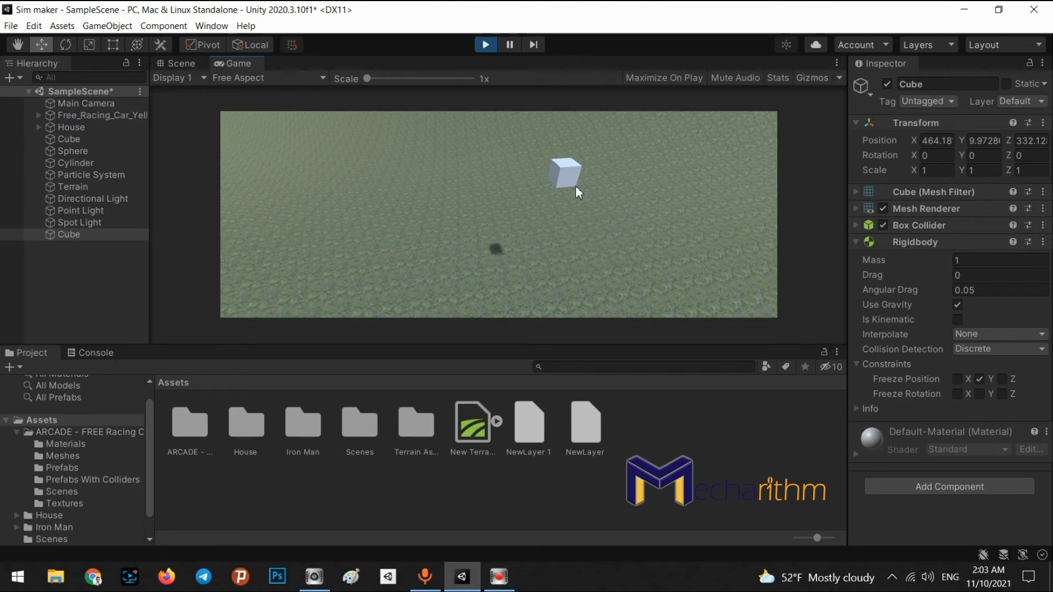
left_click(979, 379)
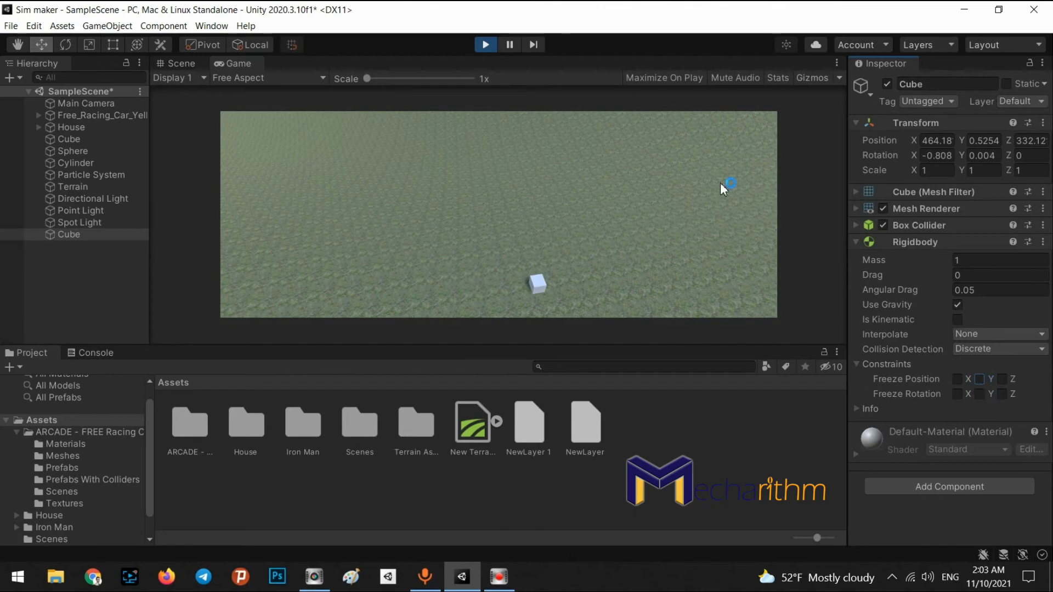
left_click(487, 44)
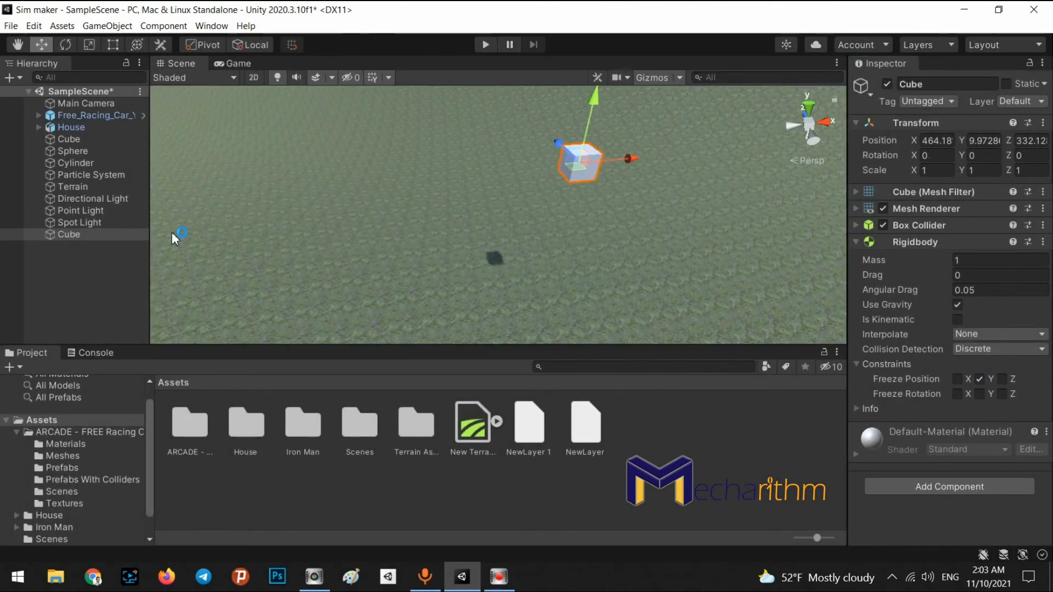
Delete the test cube and create a new sphere in the scene
left_click(81, 234)
key("Delete")
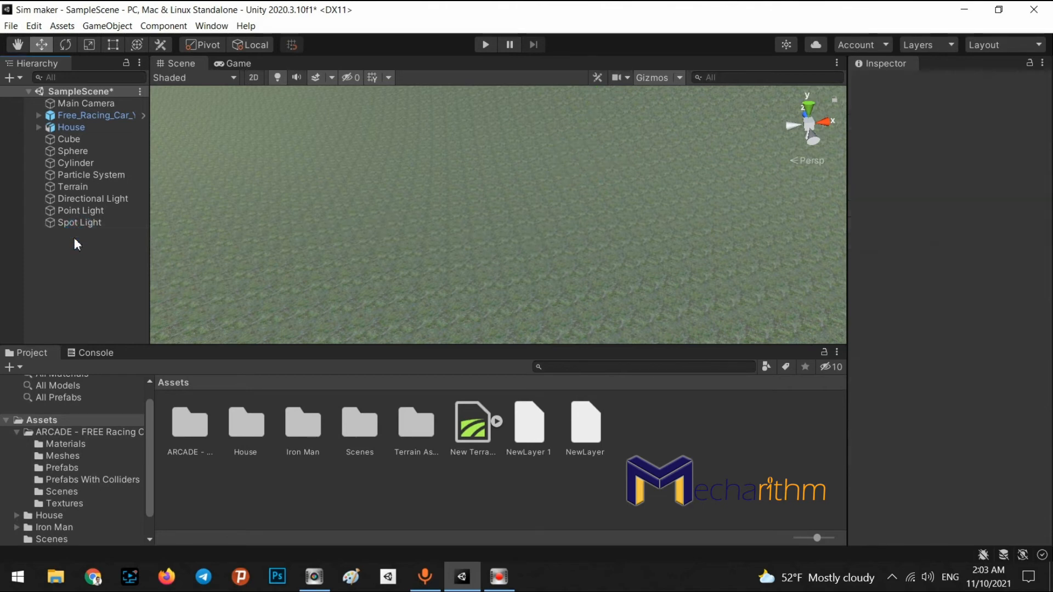
left_click(108, 24)
mouse_move(120, 84)
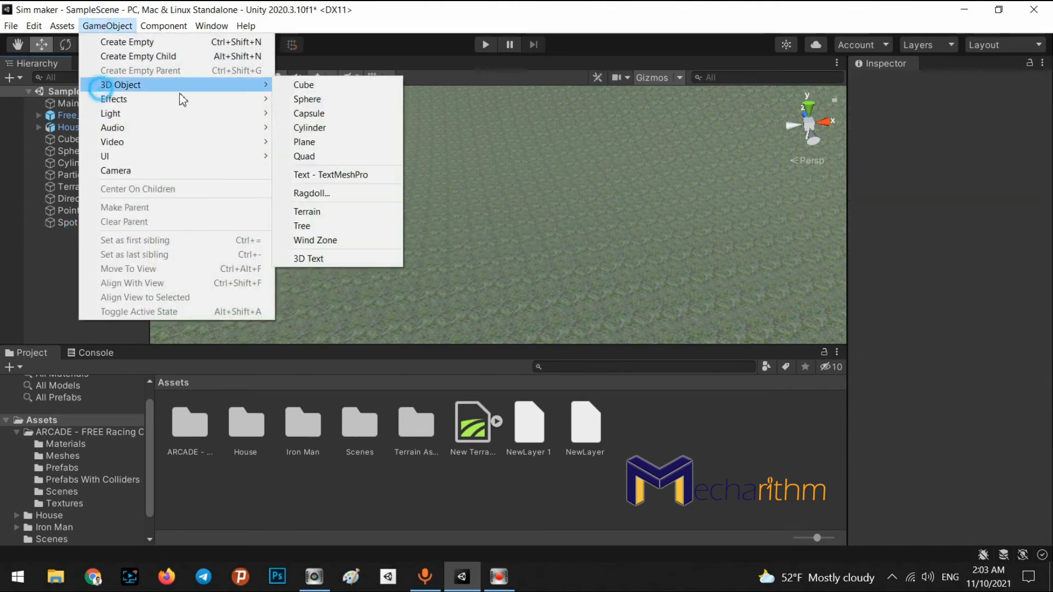
left_click(308, 99)
Frame the hillside and align the new sphere with the scene view so it sits above the slope
left_click_drag(492, 185, 511, 71)
right_click_drag(529, 164, 422, 204)
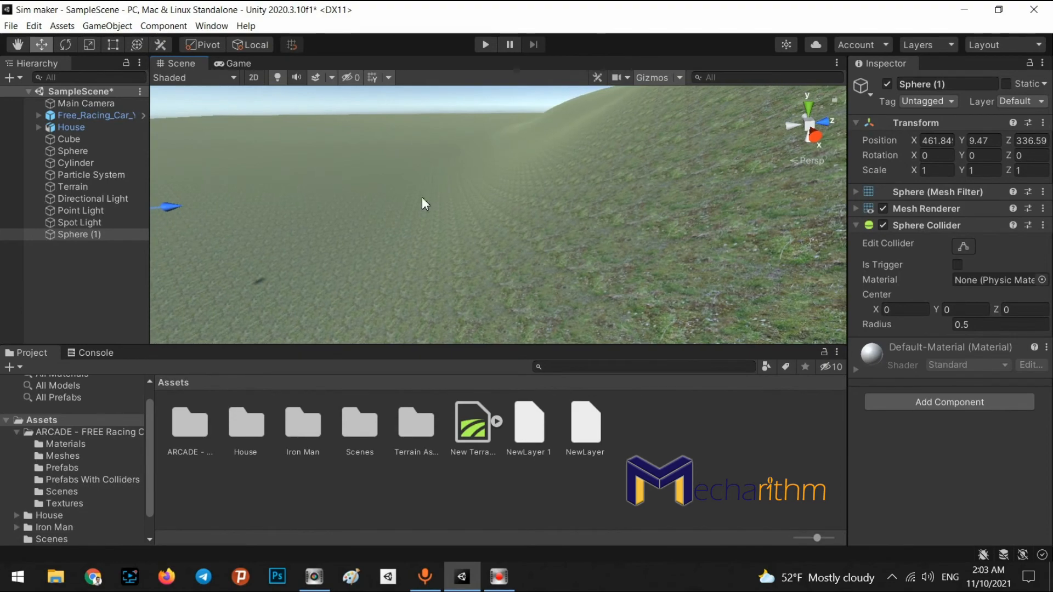
key("ctrl+shift+f")
Align the Main Camera with a scene view that shows the sphere and the hillside
key("s")
right_click_drag(505, 192, 534, 118)
left_click(61, 104)
right_click_drag(621, 213, 601, 199)
key("ctrl+shift+f")
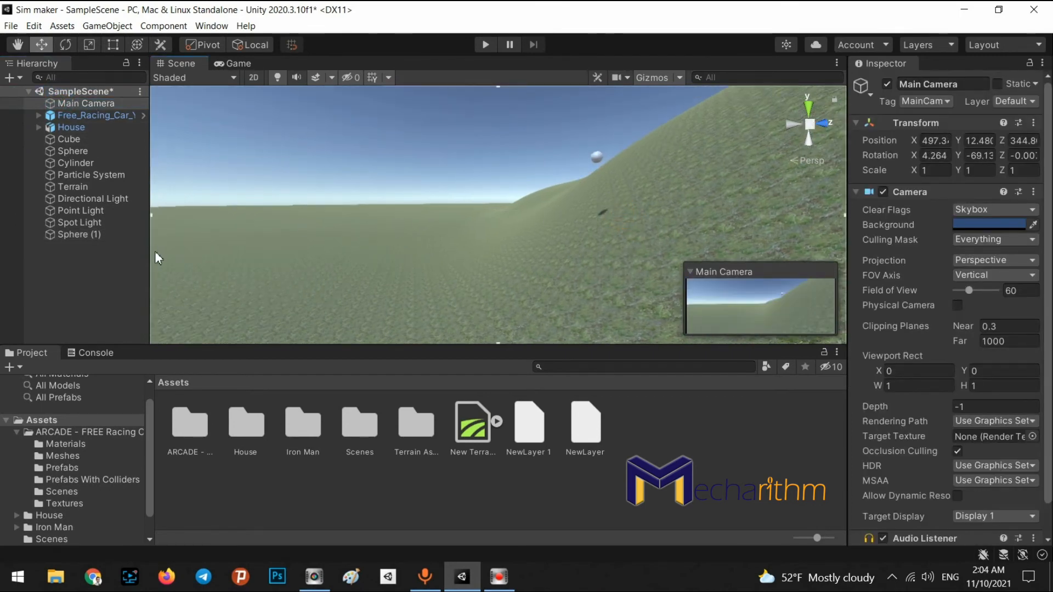
Rename the new sphere to Sphere
left_click(77, 243)
double_click(82, 236)
left_click_drag(89, 235, 127, 236)
key("BackSpace")
key("Return")
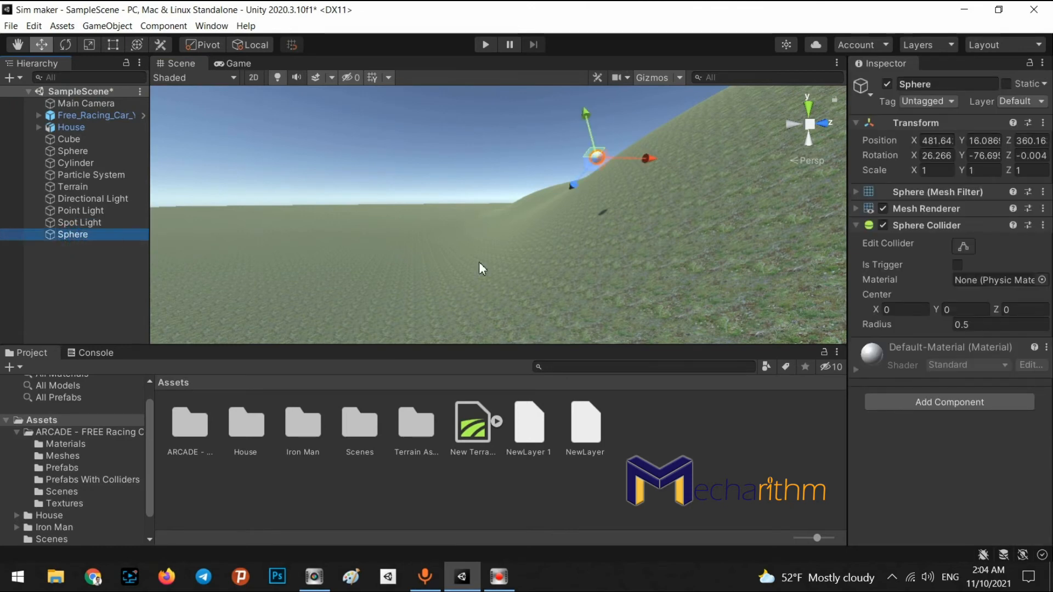
Add a Rigidbody component to the new sphere and try the scene in play mode
right_click(932, 225)
left_click(930, 463)
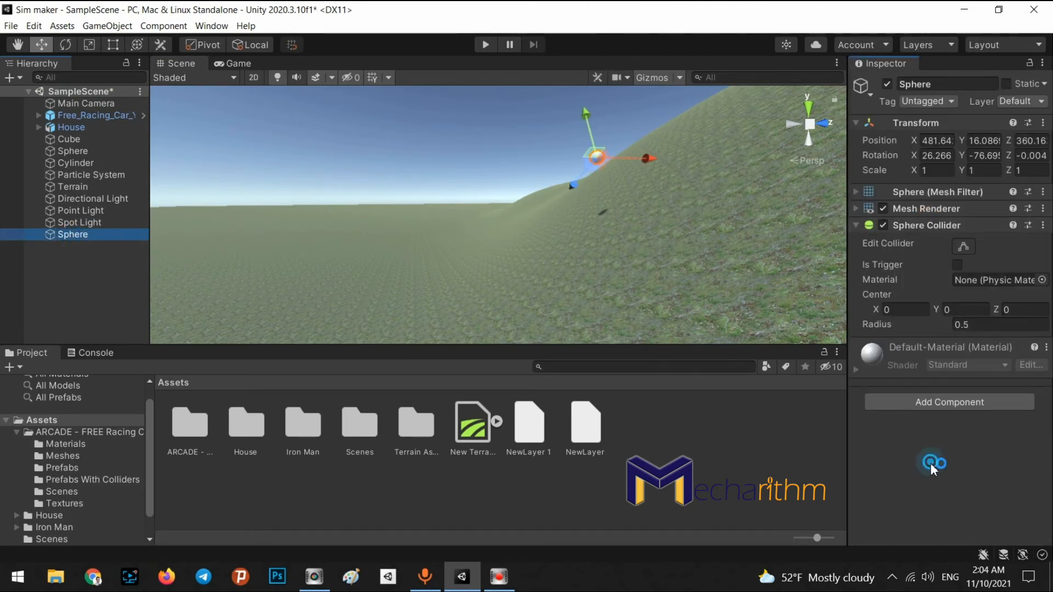
left_click(933, 404)
type("rigi")
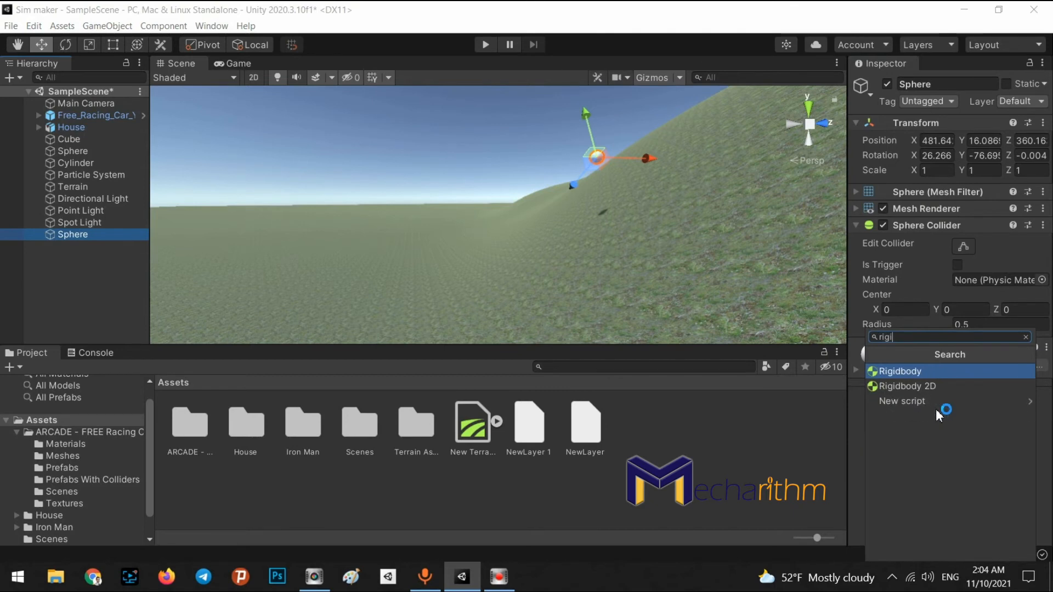
key("Return")
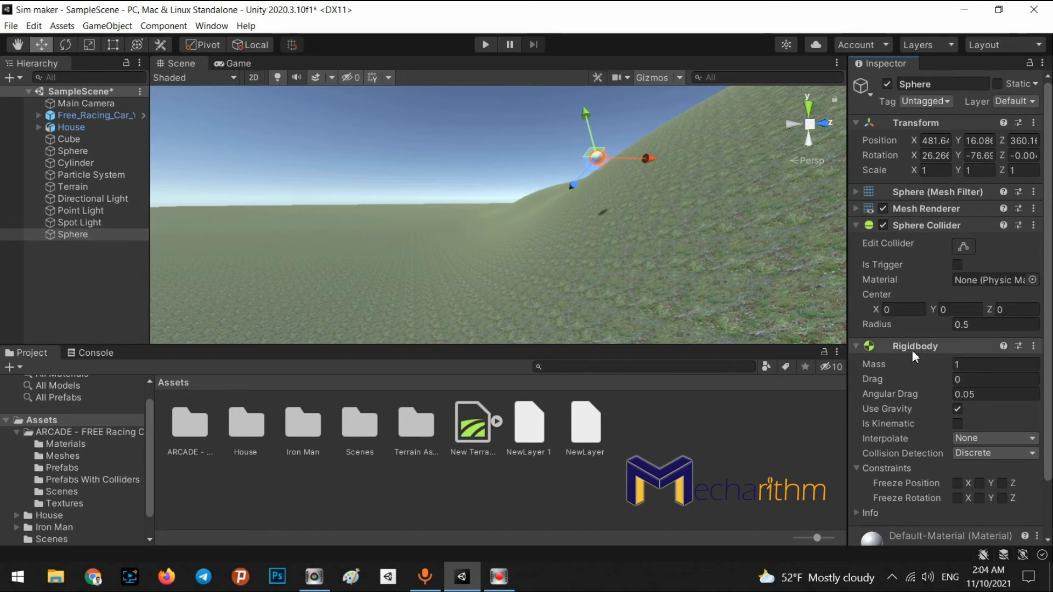
left_click(485, 44)
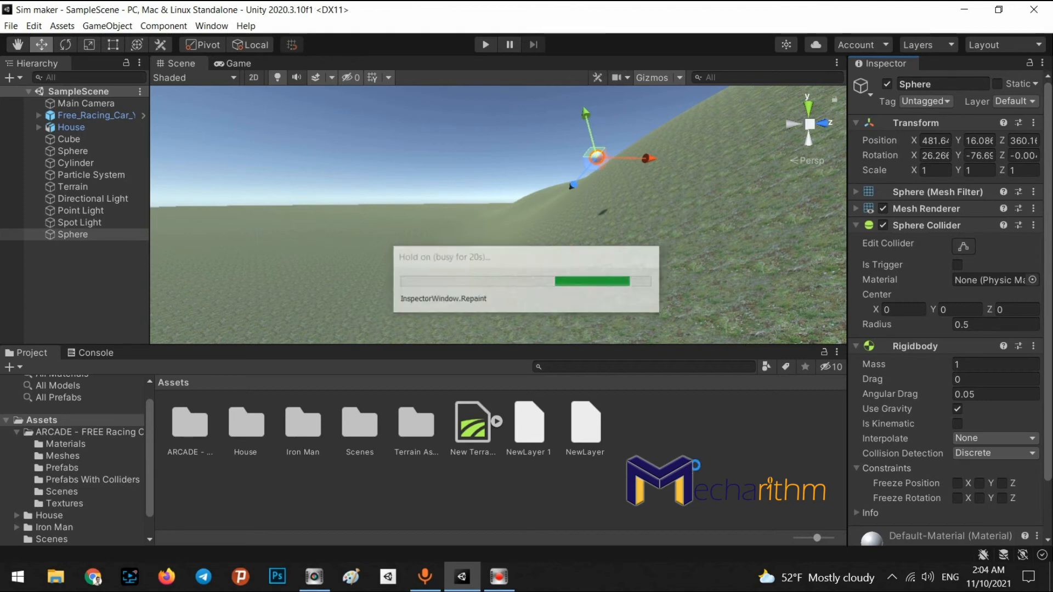
Set the sphere's rotation to 0 on the X, Y and Z axes
left_click(933, 156)
type("0")
key("Tab")
type("0")
key("Tab")
type("0")
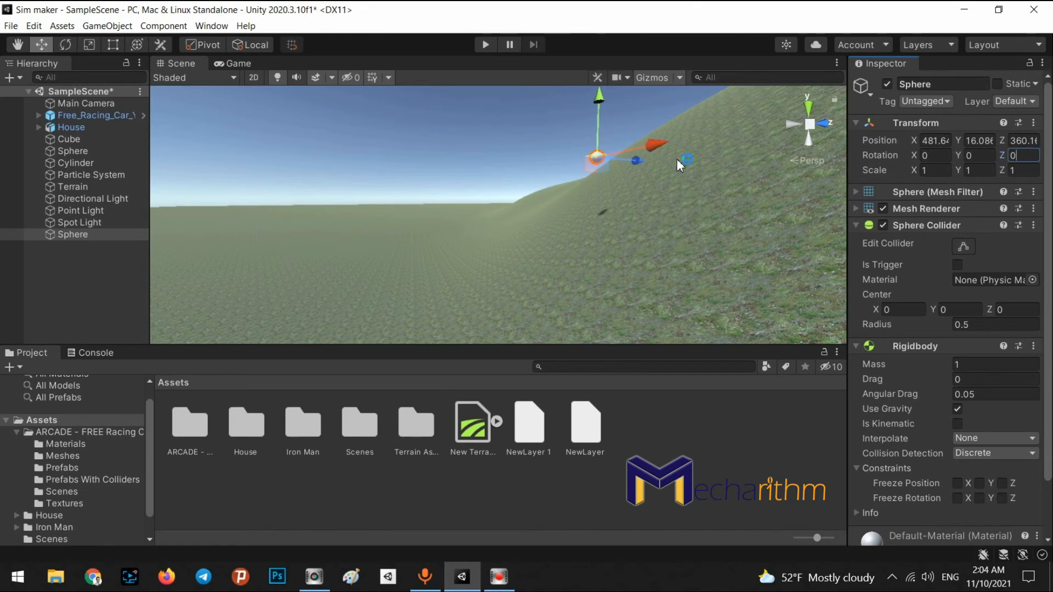
Freeze the sphere's X rotation and run the scene, following its roll down the hill in the scene view
left_click(958, 498)
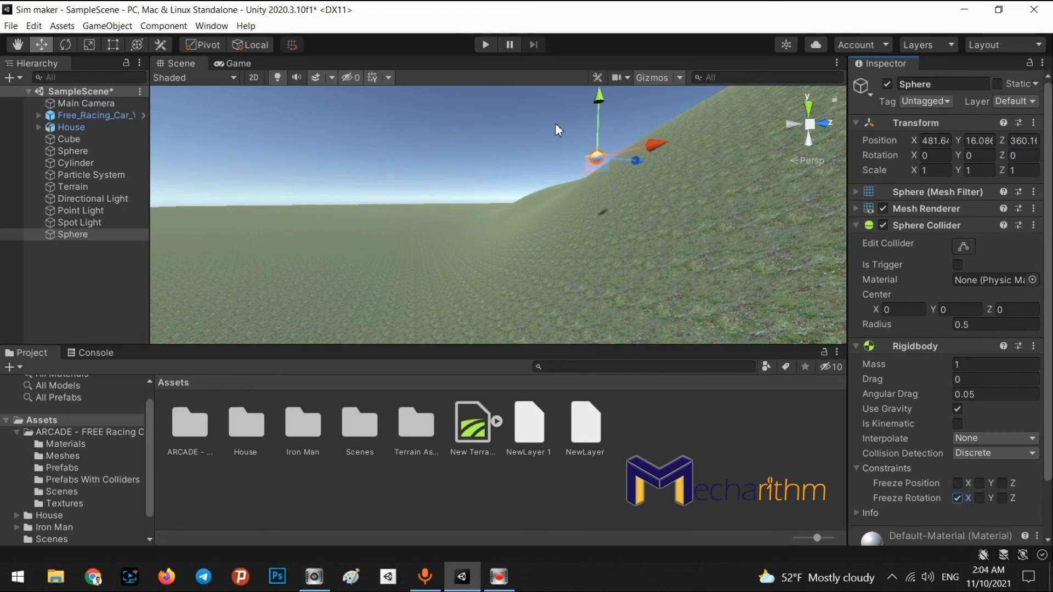
left_click(485, 44)
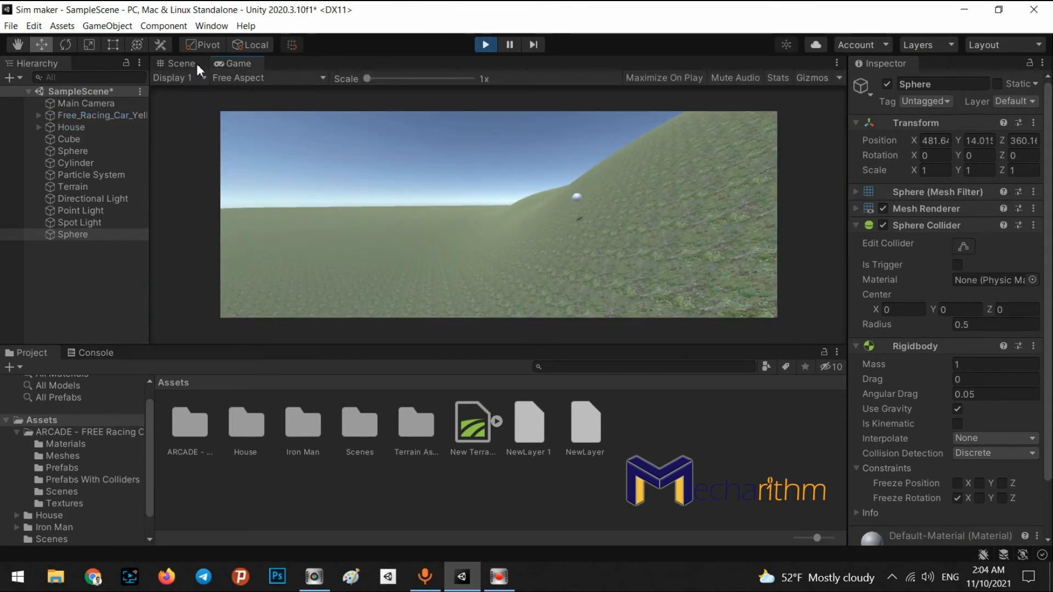
left_click(196, 63)
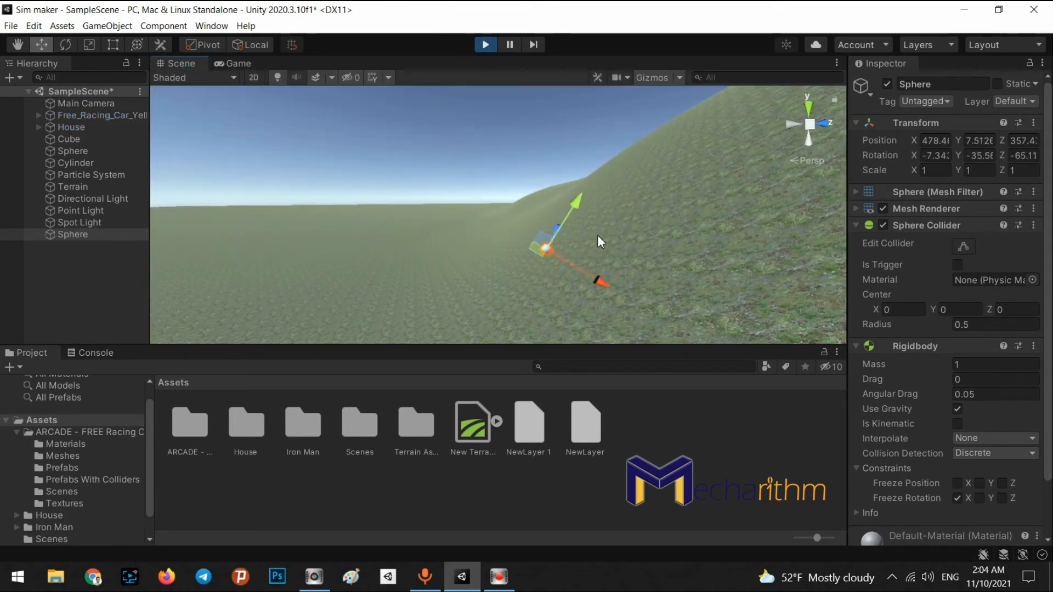
right_click_drag(531, 261, 436, 410)
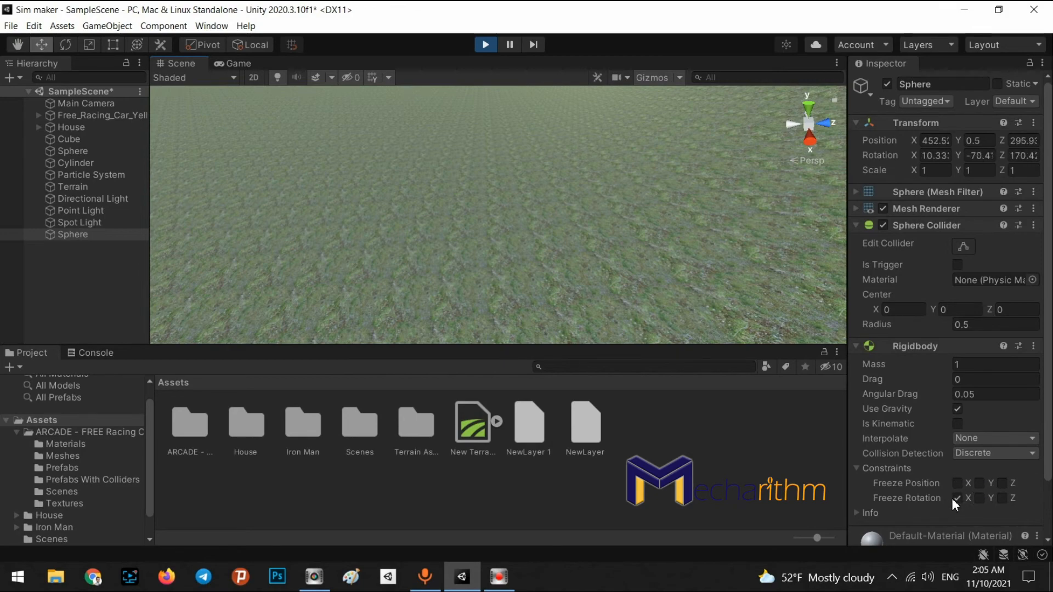
Release the sphere's X rotation freeze during playback, watch it roll, and stop playback
left_click(957, 498)
right_click_drag(559, 200, 432, 144)
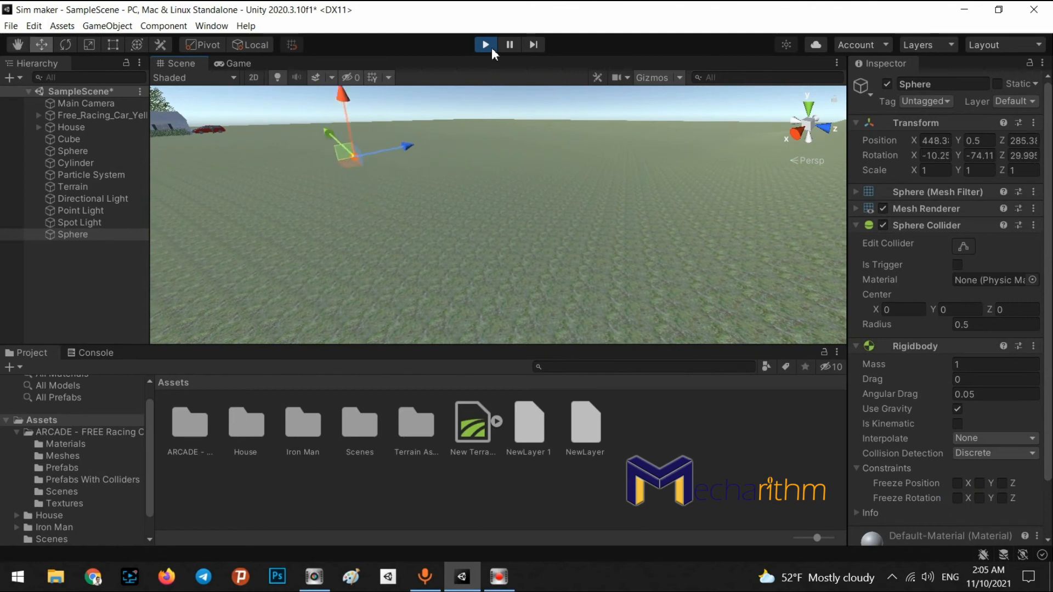
left_click(485, 45)
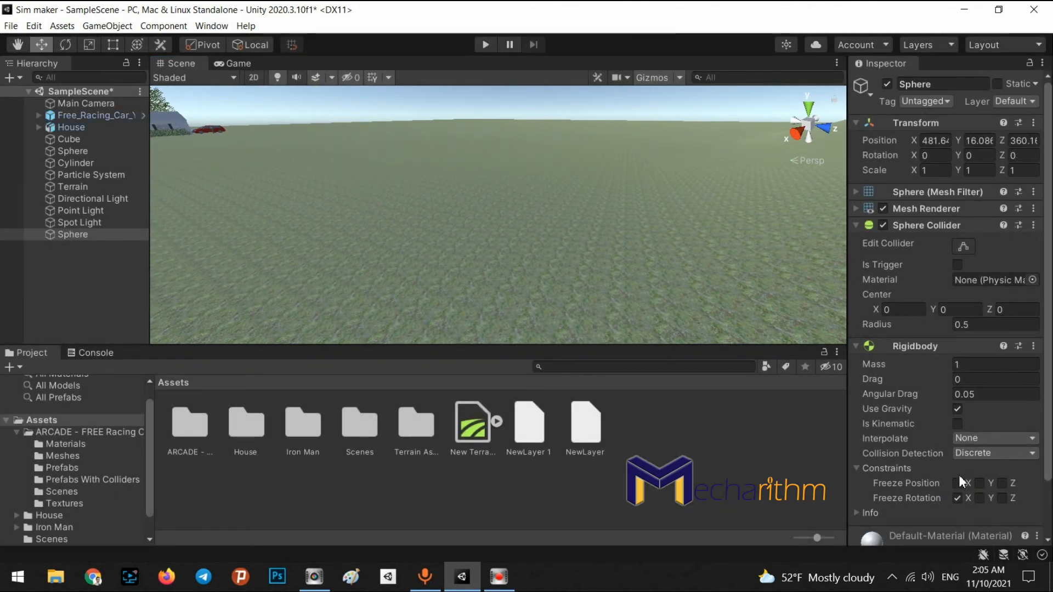
Collapse the sphere's Rigidbody constraints and create a new cube in front of the hillside near the sphere
left_click(857, 469)
right_click_drag(517, 271, 443, 193)
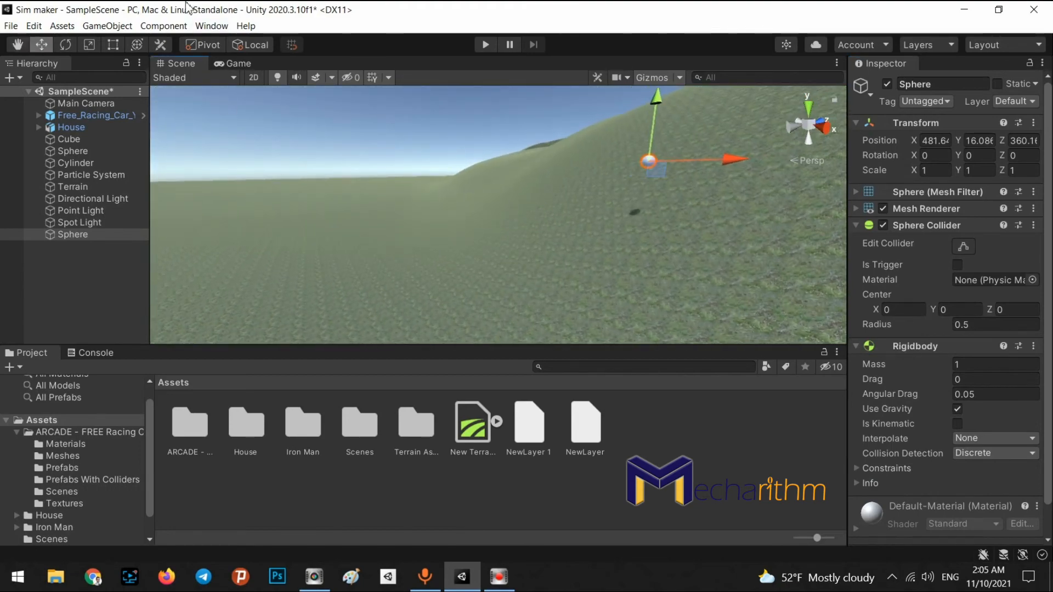
left_click(107, 26)
mouse_move(118, 85)
left_click(302, 85)
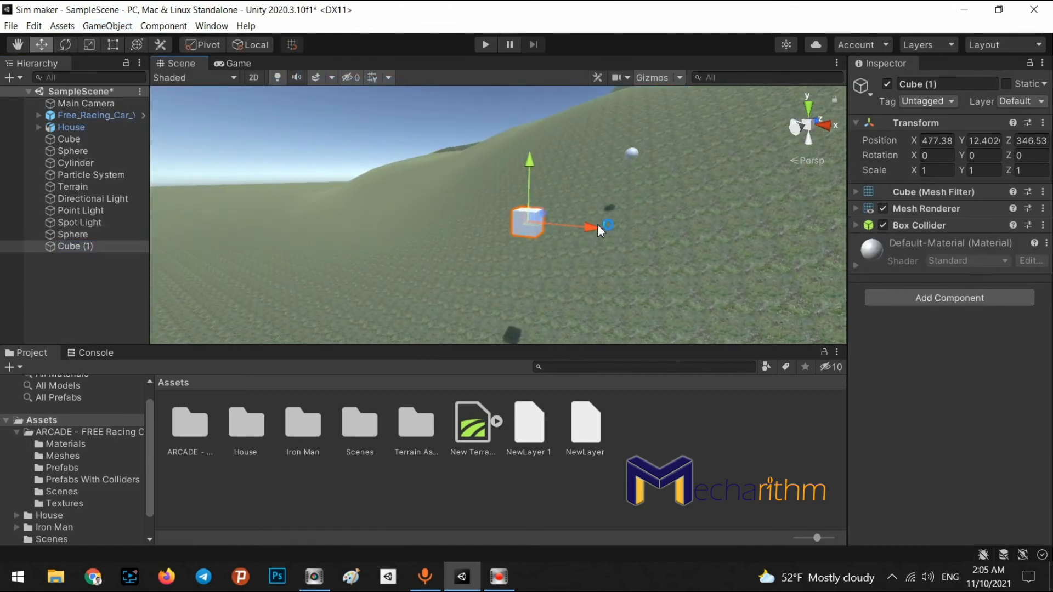
Scale the new cube into a slab about 8.31 × 0.37 × 6.41 and tilt it about 20.4° around X
left_click(592, 226)
left_click(534, 226)
key("r")
left_click_drag(586, 226, 502, 240)
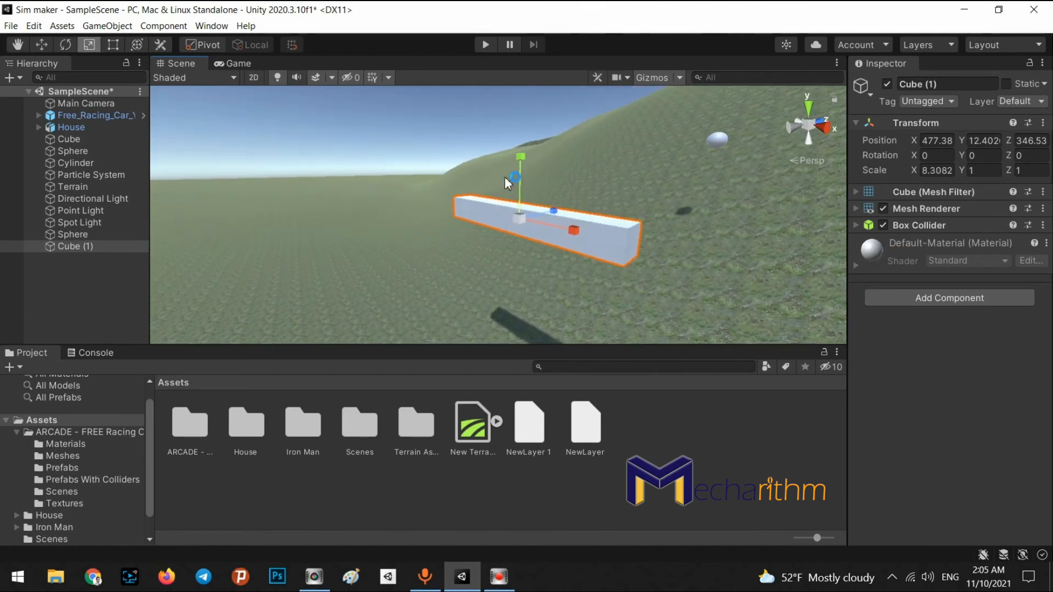
left_click(519, 160)
left_click(519, 214)
left_click_drag(520, 159, 833, 150)
left_click_drag(572, 241, 476, 177, "alt")
key("e")
left_click_drag(607, 181, 590, 109, "alt")
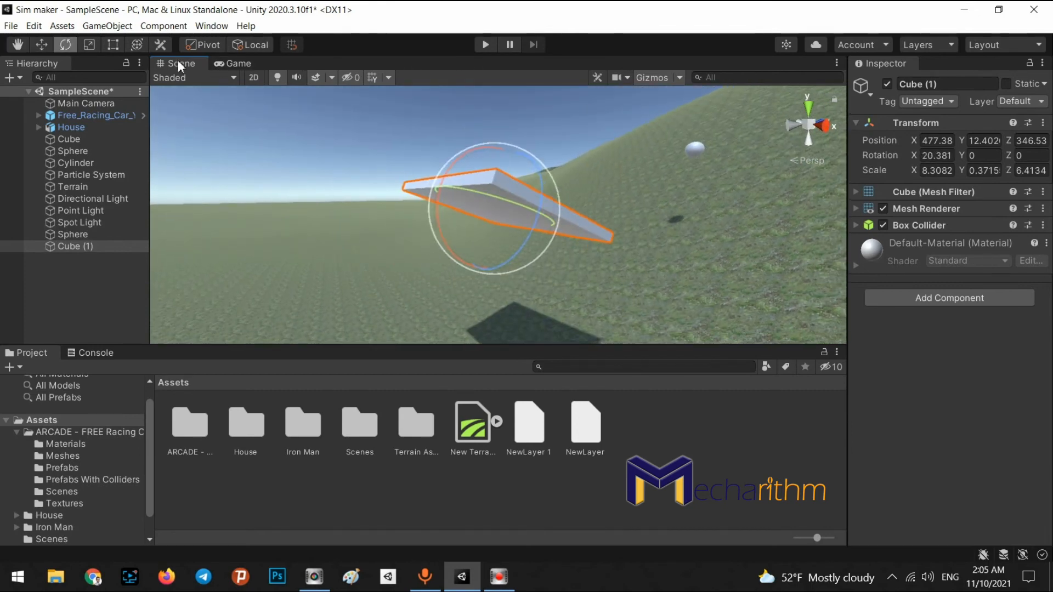
Add a Rigidbody to the tilted slab and turn on Is Kinematic
left_click(112, 26)
left_click(113, 27)
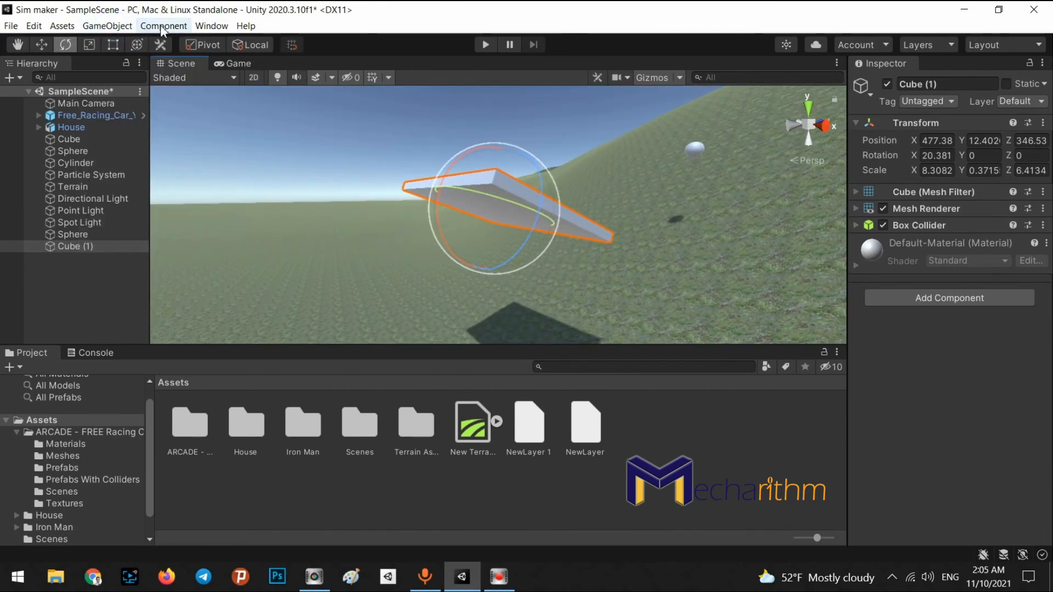
left_click(162, 26)
mouse_move(181, 70)
left_click(339, 75)
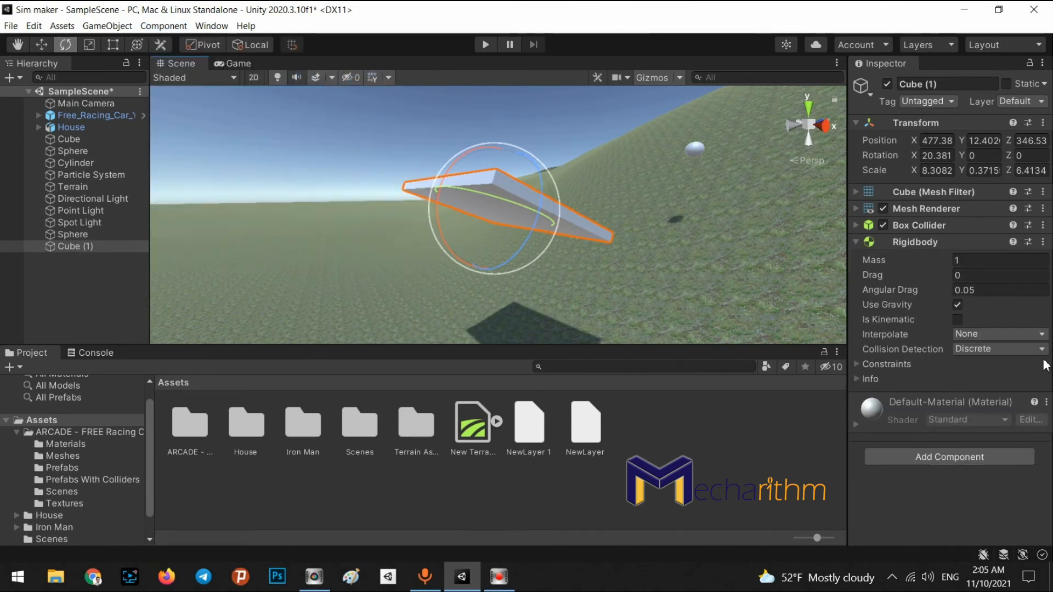
left_click(957, 319)
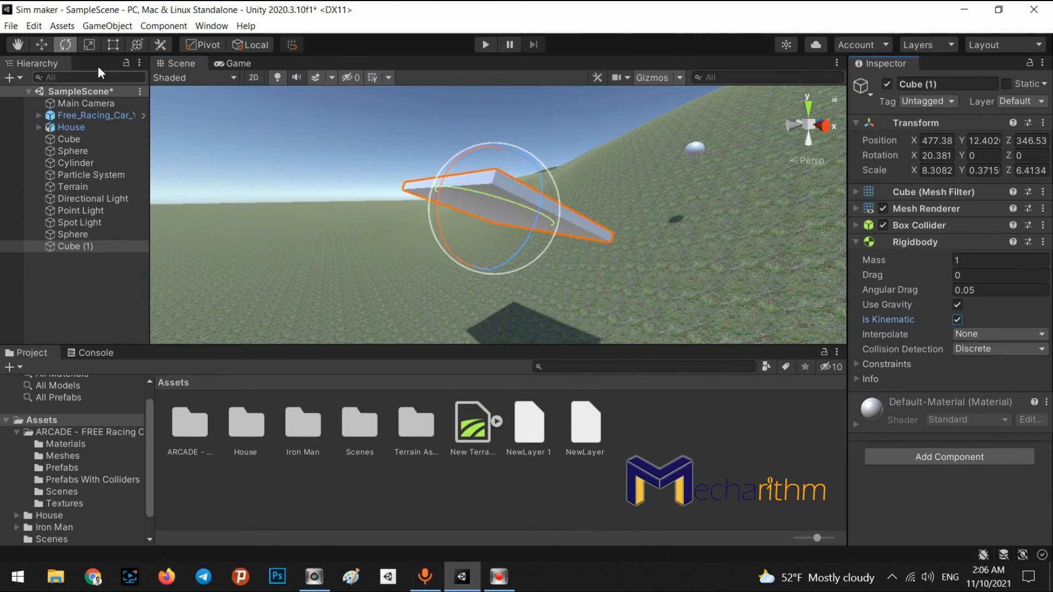
Duplicate the tilted kinematic slab
left_click(77, 245)
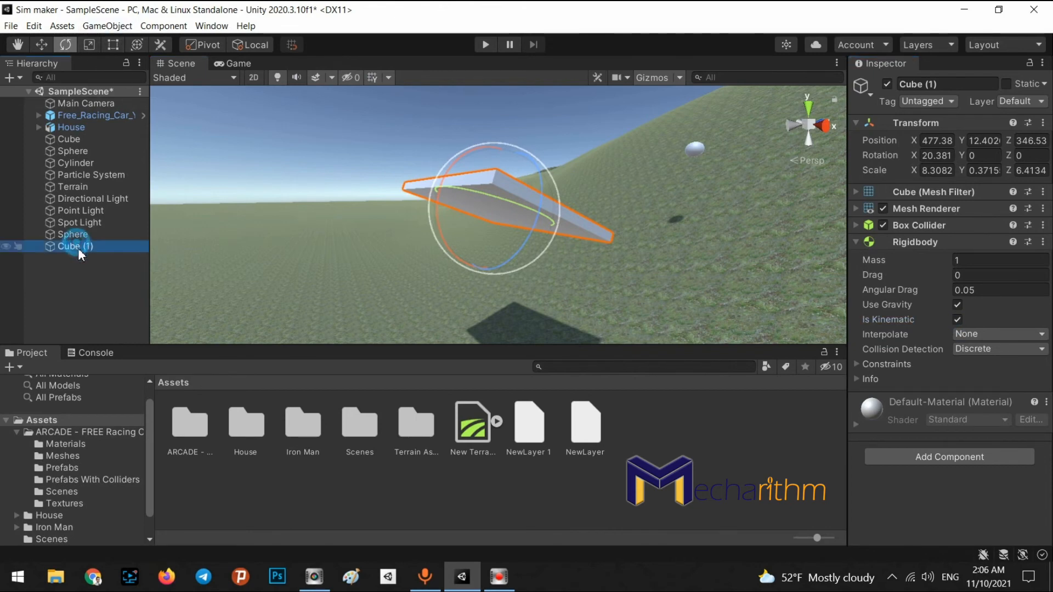
right_click(78, 248)
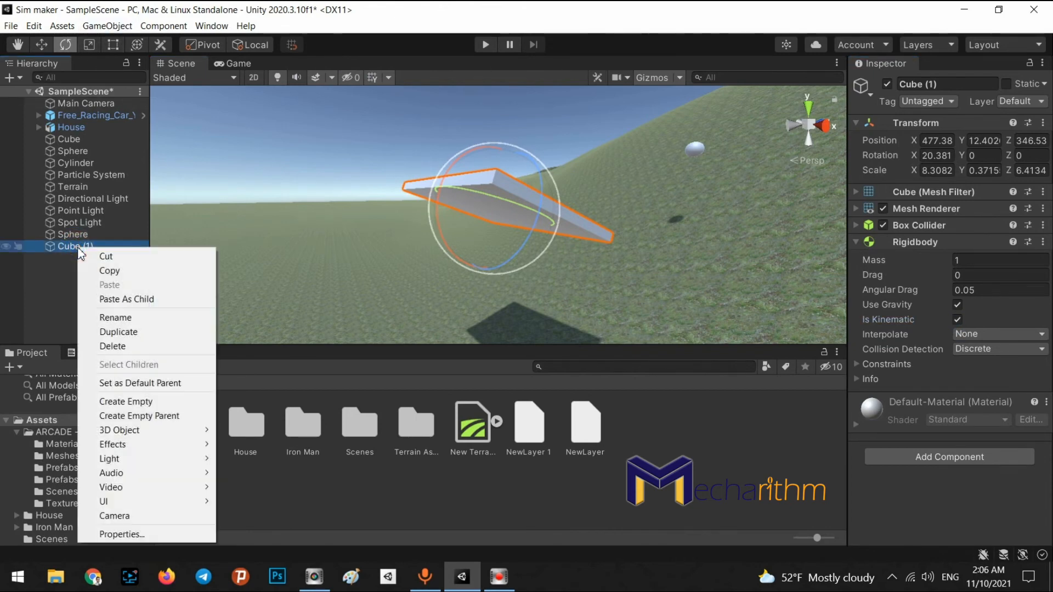
left_click(118, 332)
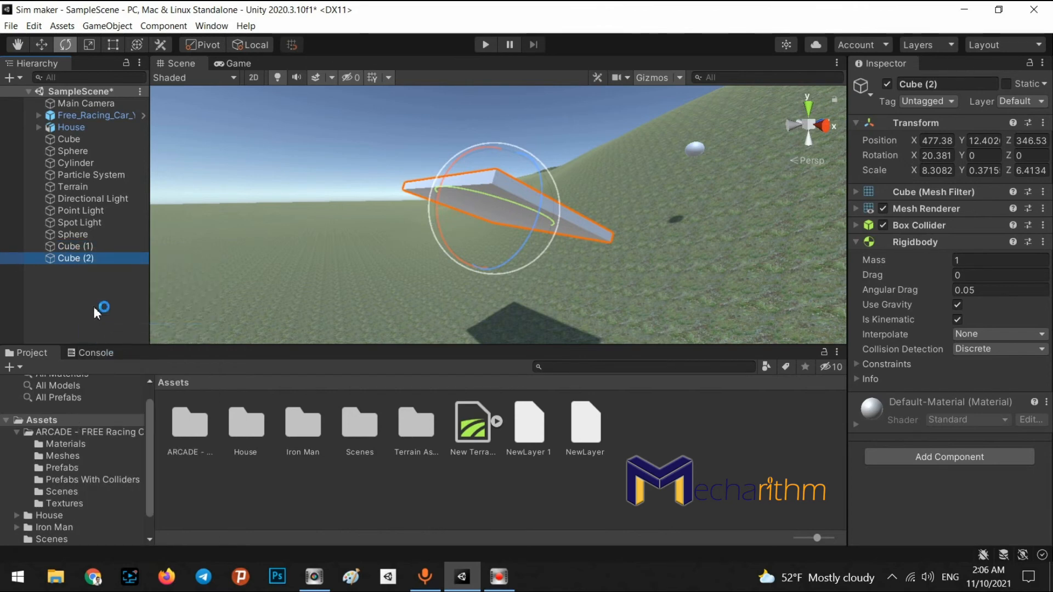
Move the duplicated slab below the original to about Y 9.69, Z 345.53, and turn off its Is Kinematic
left_click(87, 258)
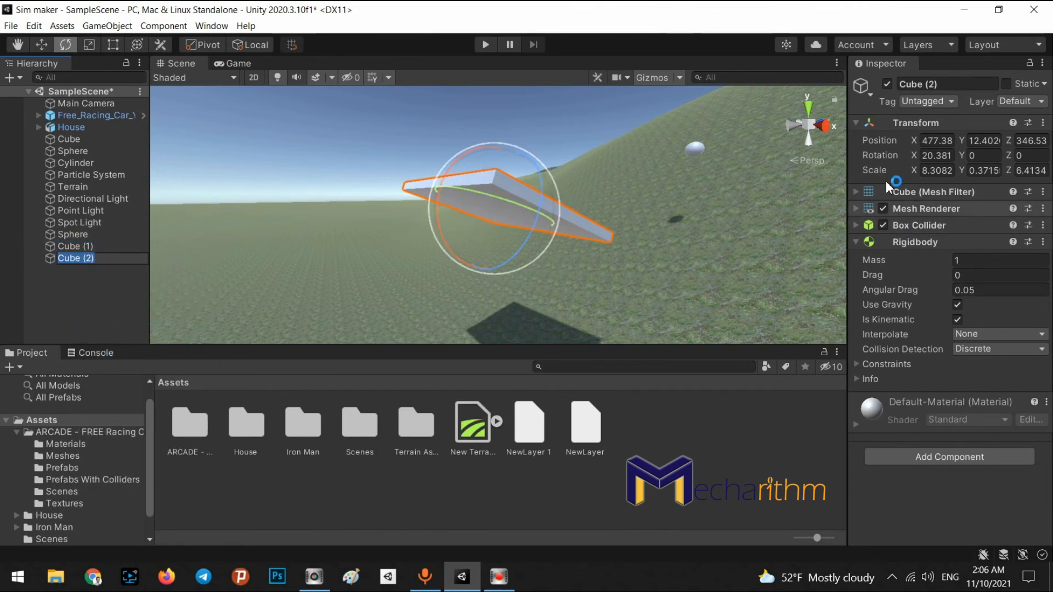
left_click(84, 258)
key("w")
left_click_drag(504, 172, 496, 208)
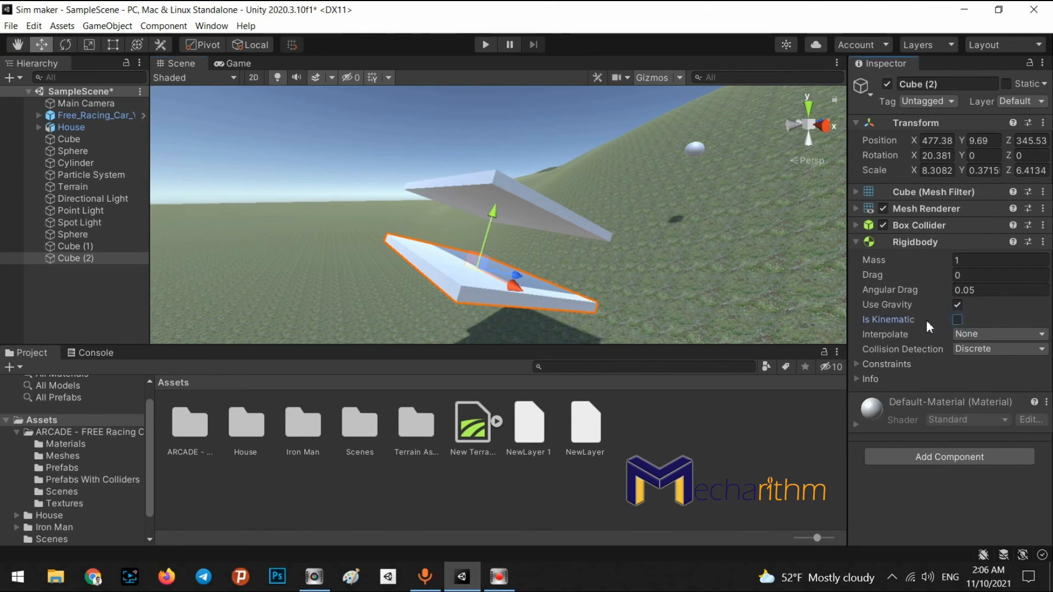
Rotate the lower slab to change its tilt beneath the upper slab, and deselect it
left_click_drag(413, 243, 484, 300, "alt")
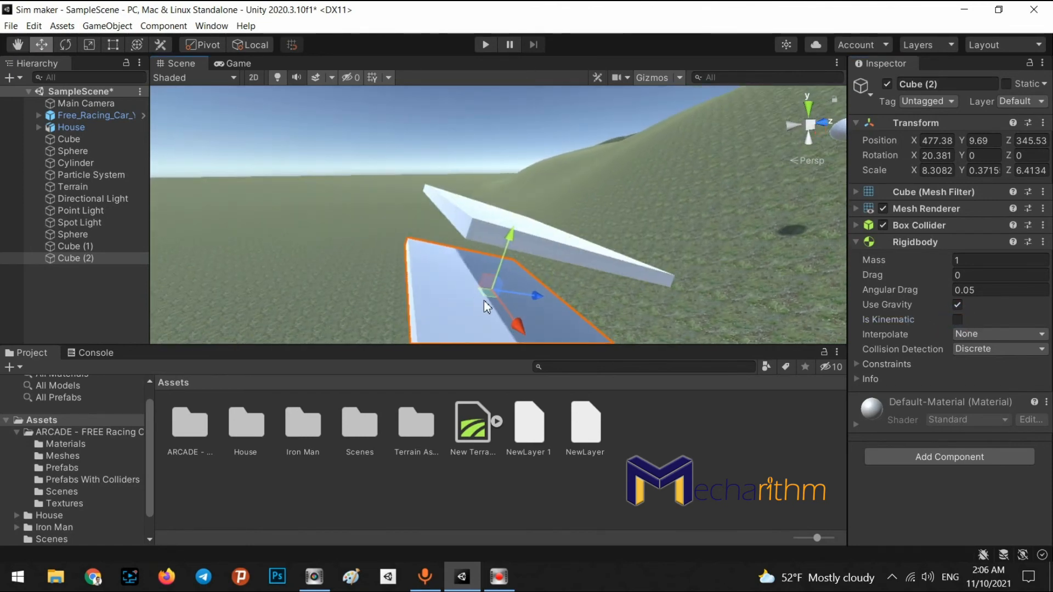
key("e")
left_click_drag(450, 250, 418, 279)
left_click(70, 301)
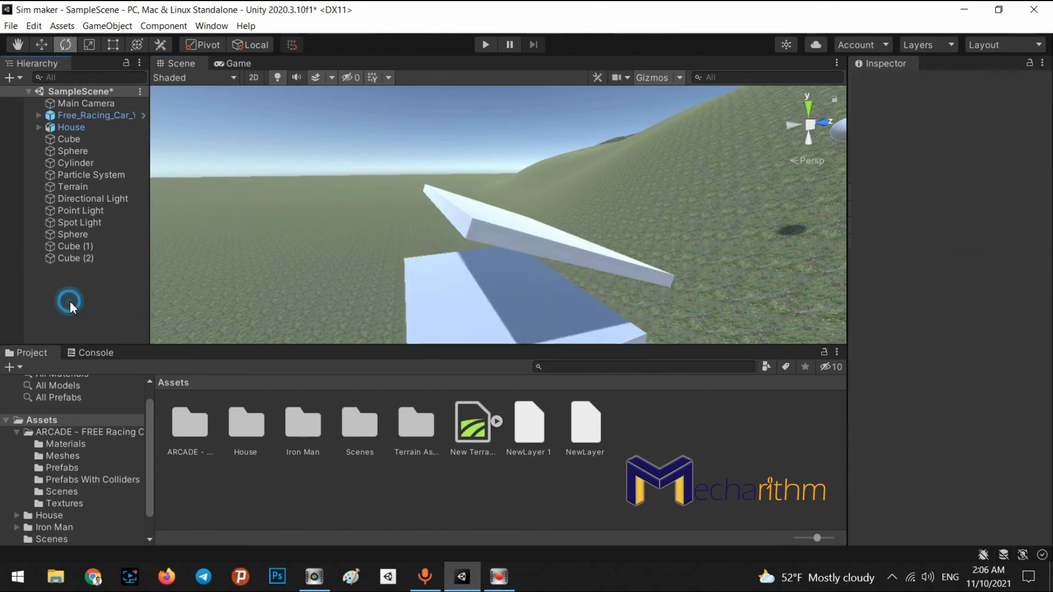
Add a Hinge Joint component to the upper slab, Cube (1)
left_click(148, 28)
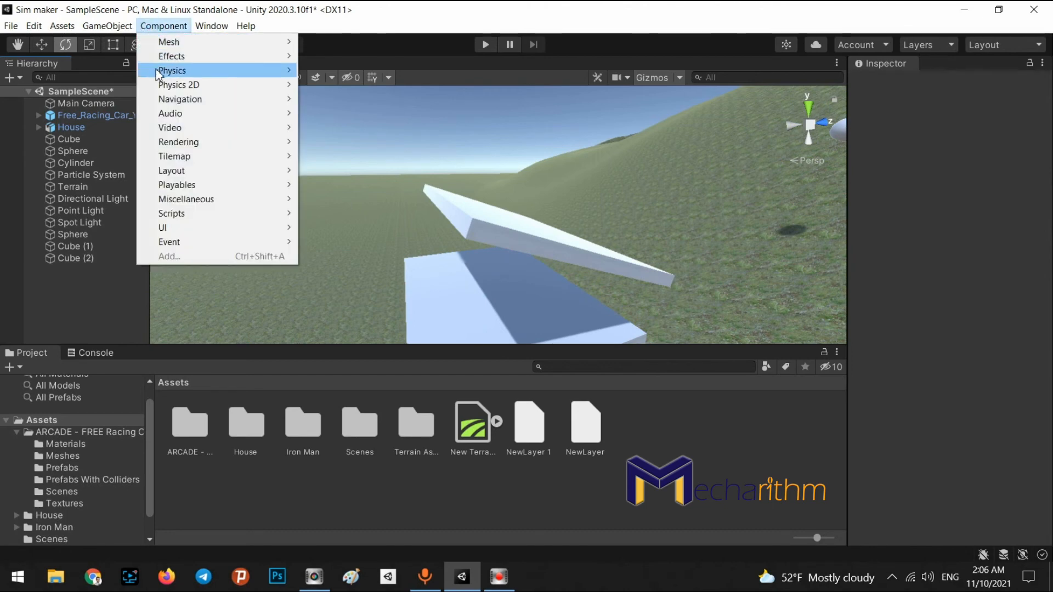
mouse_move(158, 73)
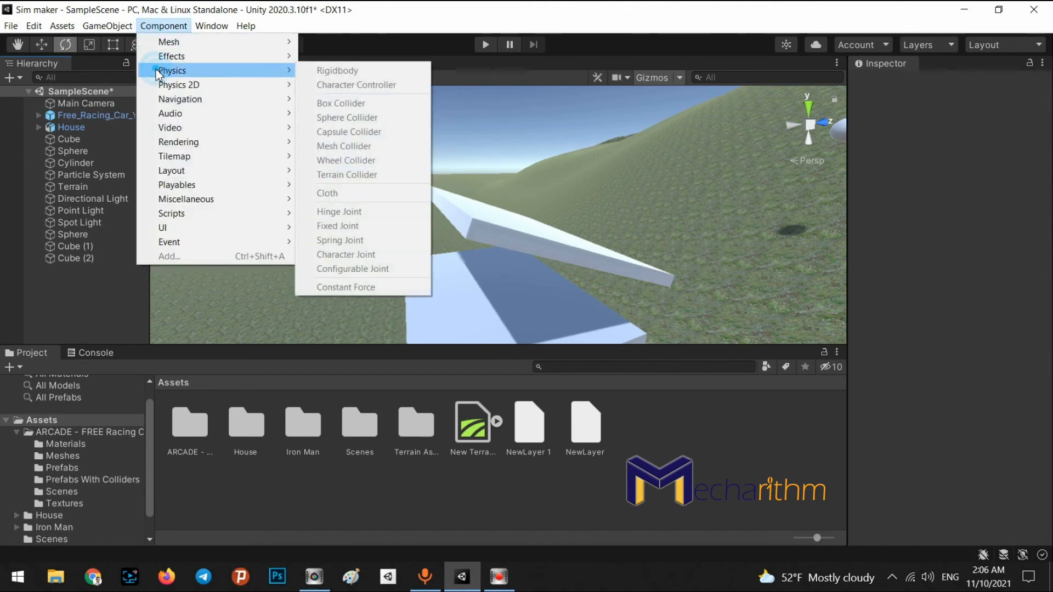
left_click(77, 247)
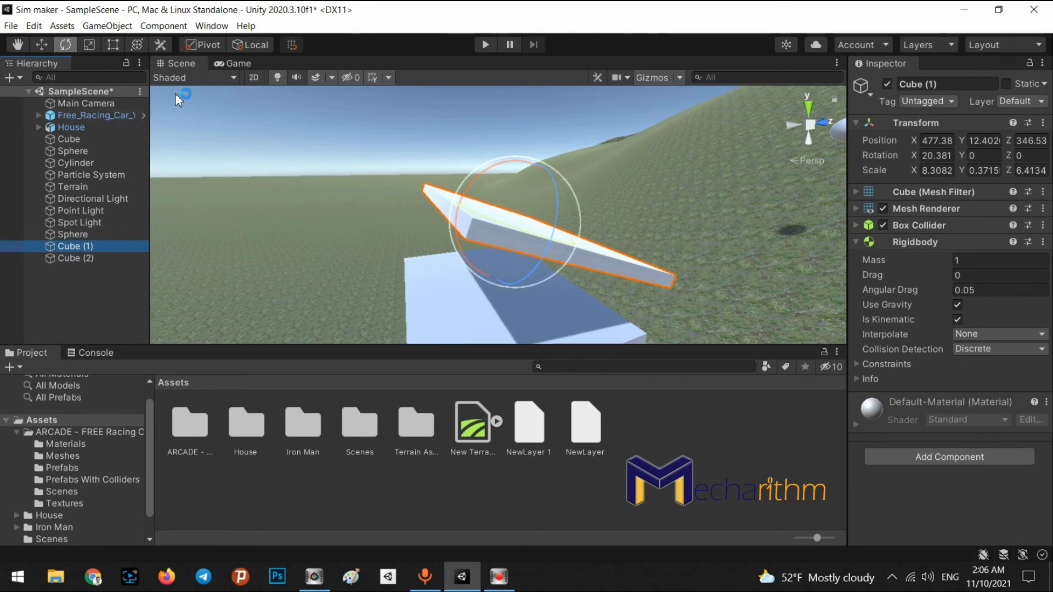
left_click(165, 25)
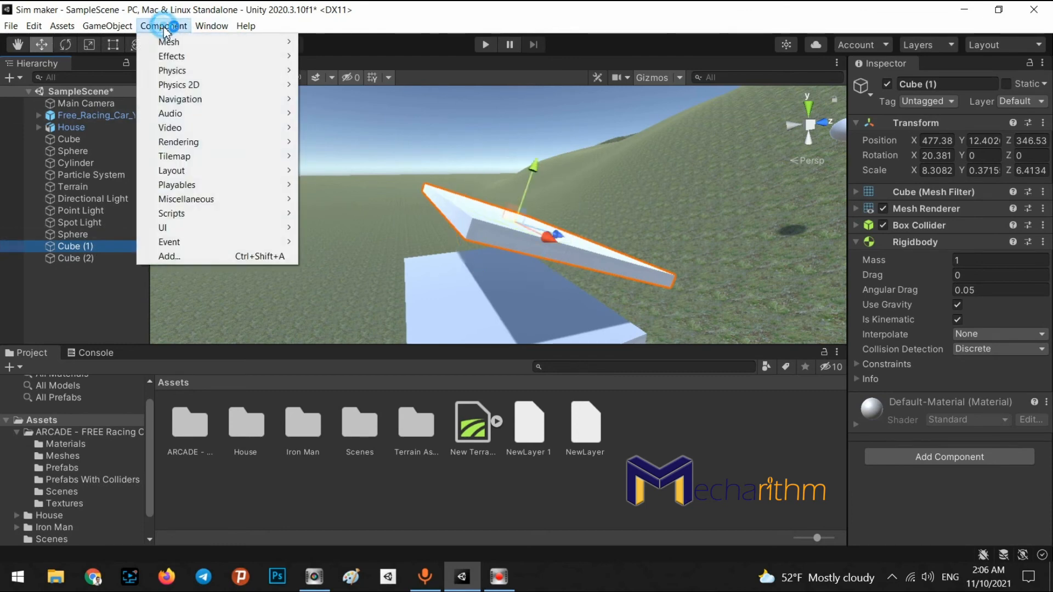
left_click(172, 70)
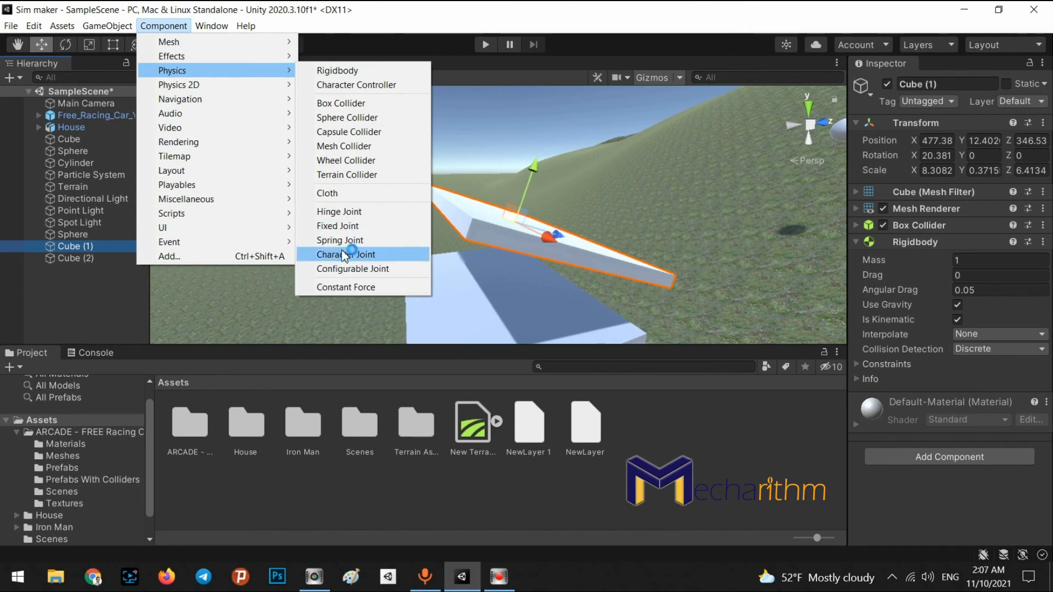
left_click(338, 212)
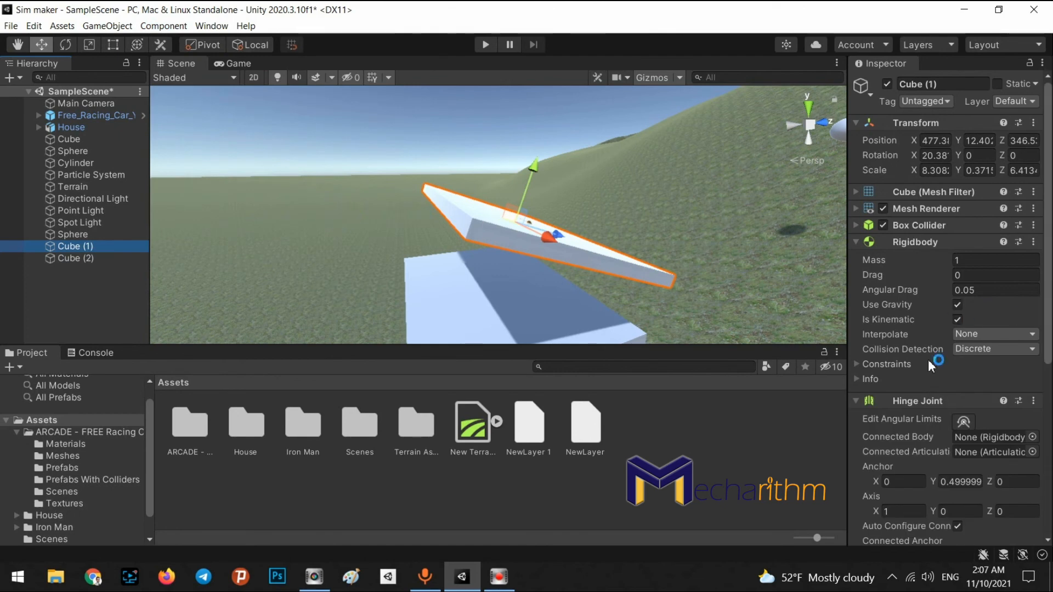
Review the Hinge Joint settings on the upper slab and check which two slabs it should link
scroll(1016, 413, "down", 5)
scroll(1015, 413, "up", 3)
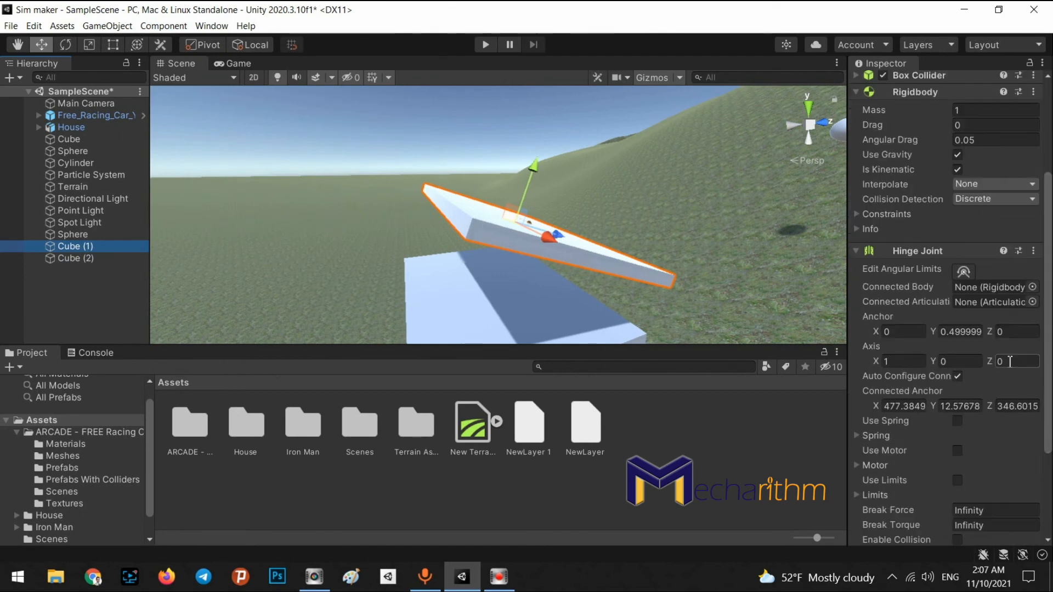
scroll(964, 351, "down", 4)
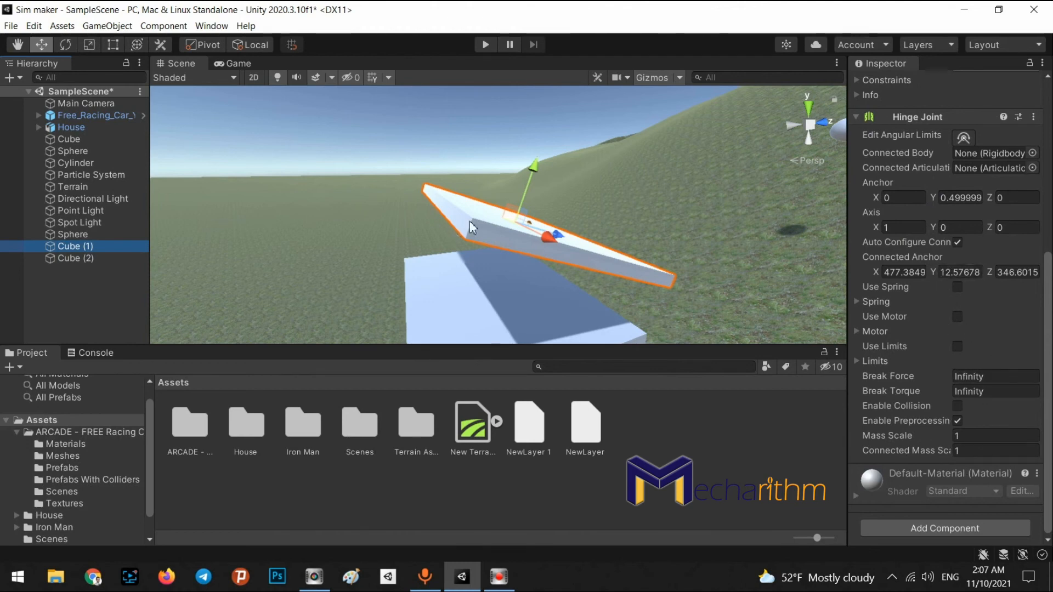
scroll(1007, 359, "up", 5)
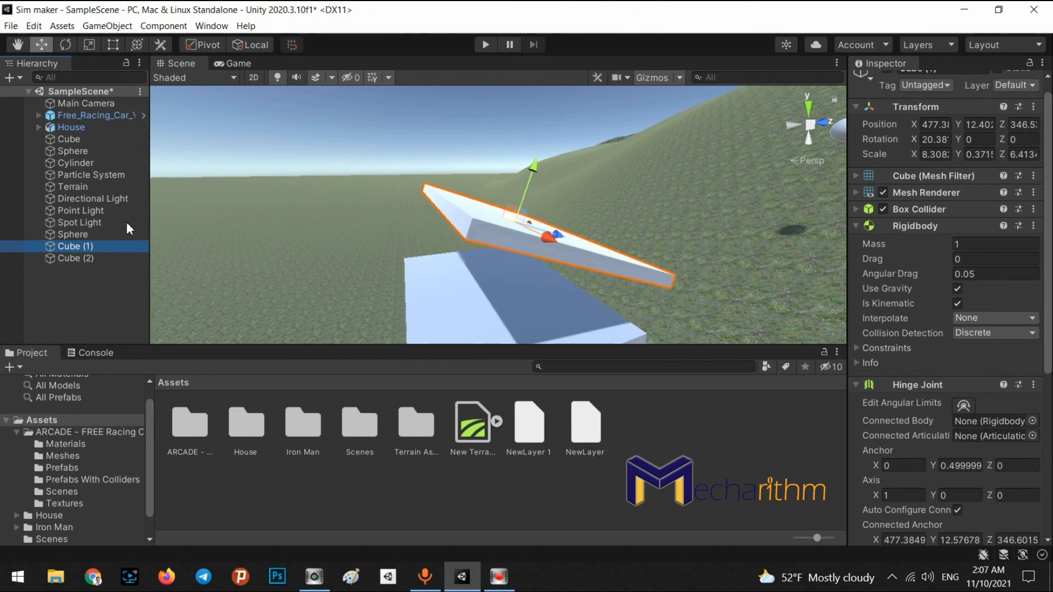
left_click(63, 256)
left_click(66, 246)
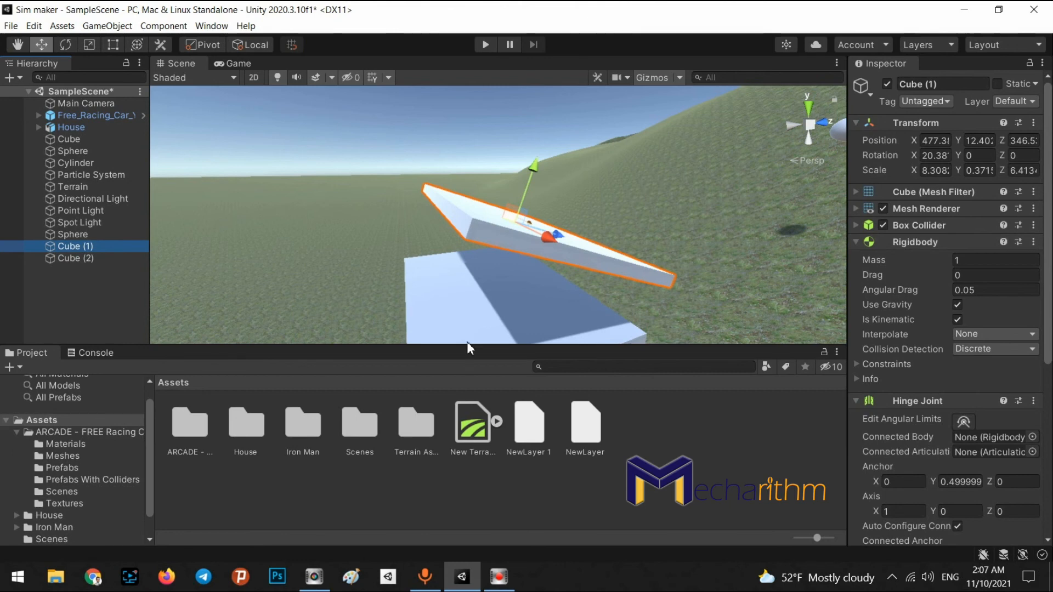
left_click(85, 248)
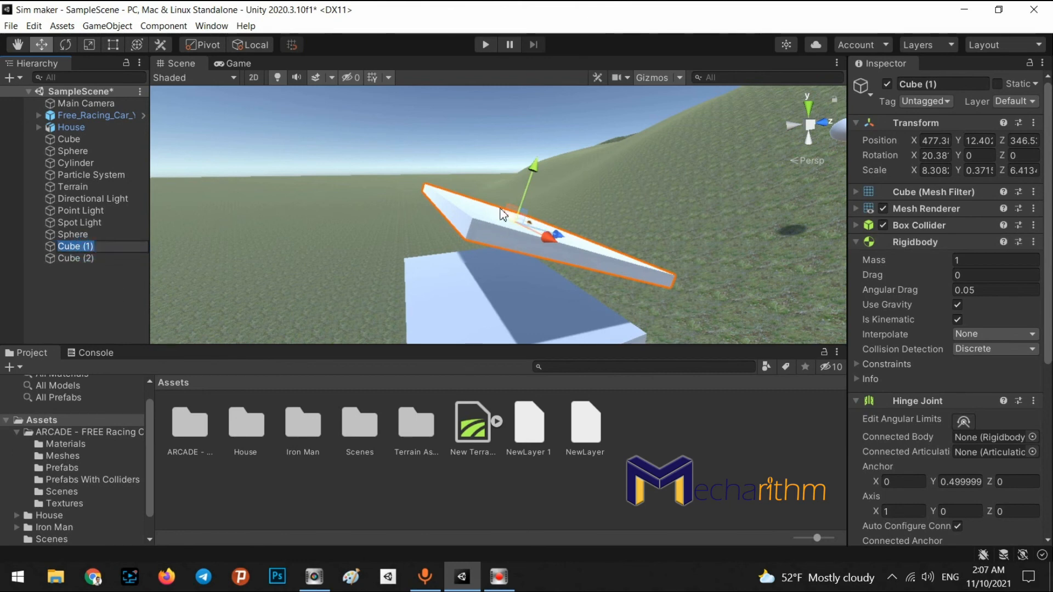
left_click(82, 281)
left_click(84, 248)
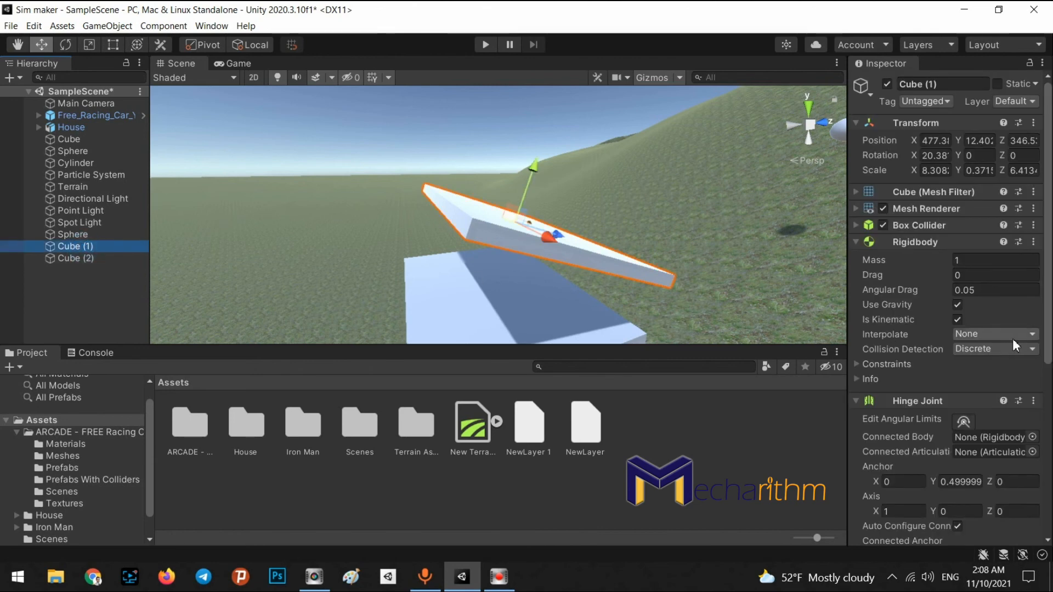
Assign the lower slab, Cube (2), as the Connected Body of the upper slab's Hinge Joint
scroll(991, 379, "down", 5)
left_click(1047, 337)
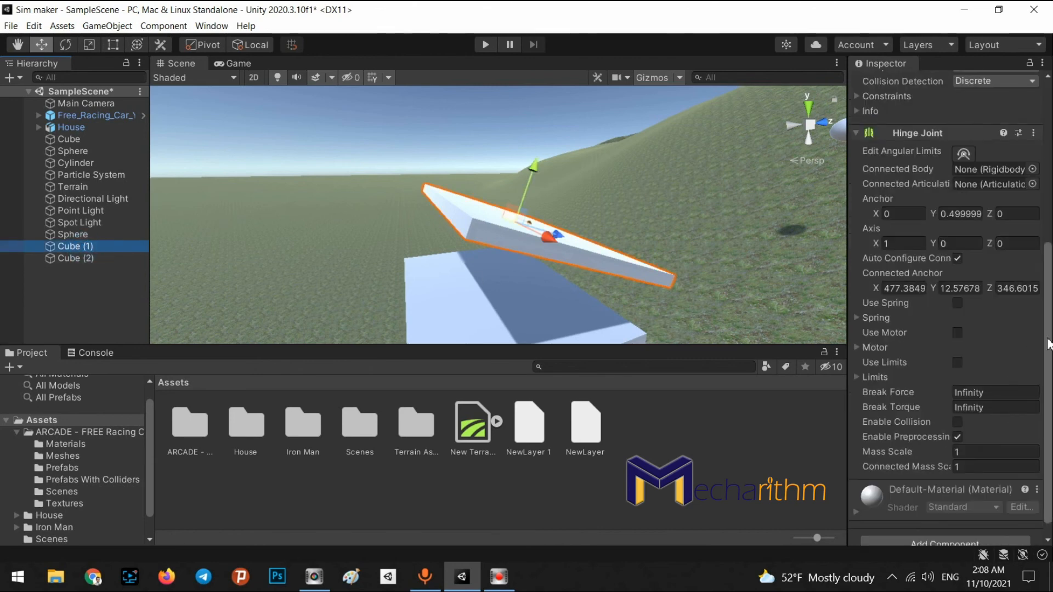
left_click_drag(1050, 336, 1048, 312)
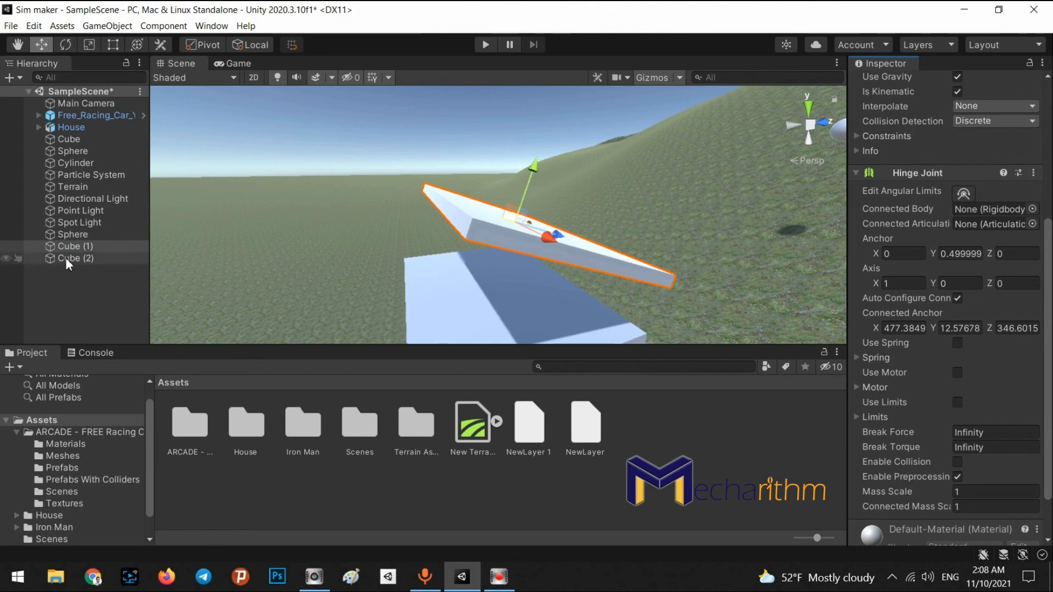
left_click_drag(69, 258, 978, 212)
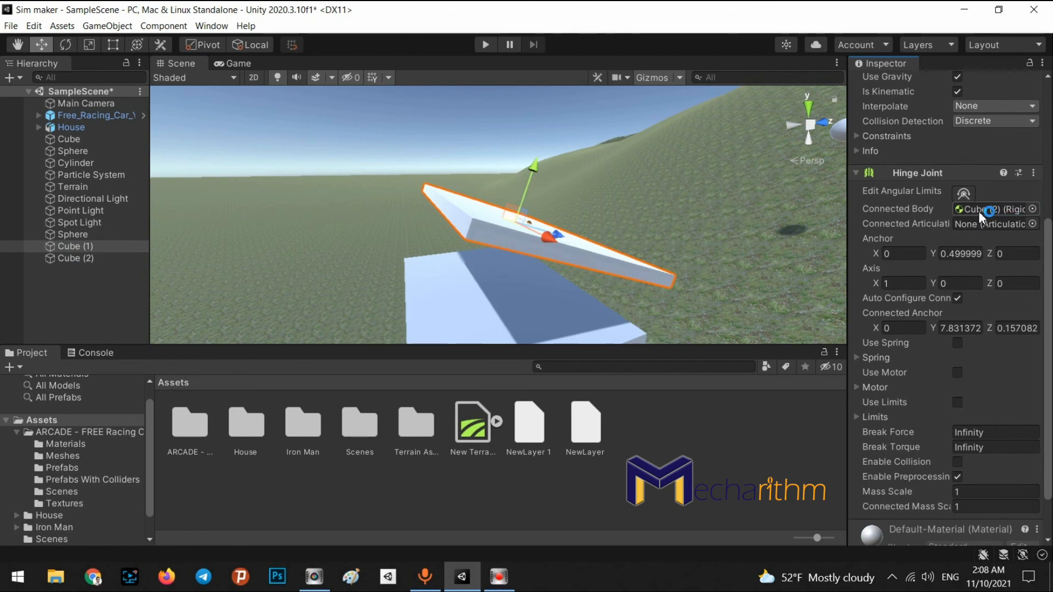
Run the simulation and watch the hinged slabs in the Game view and then the Scene view
left_click(240, 64)
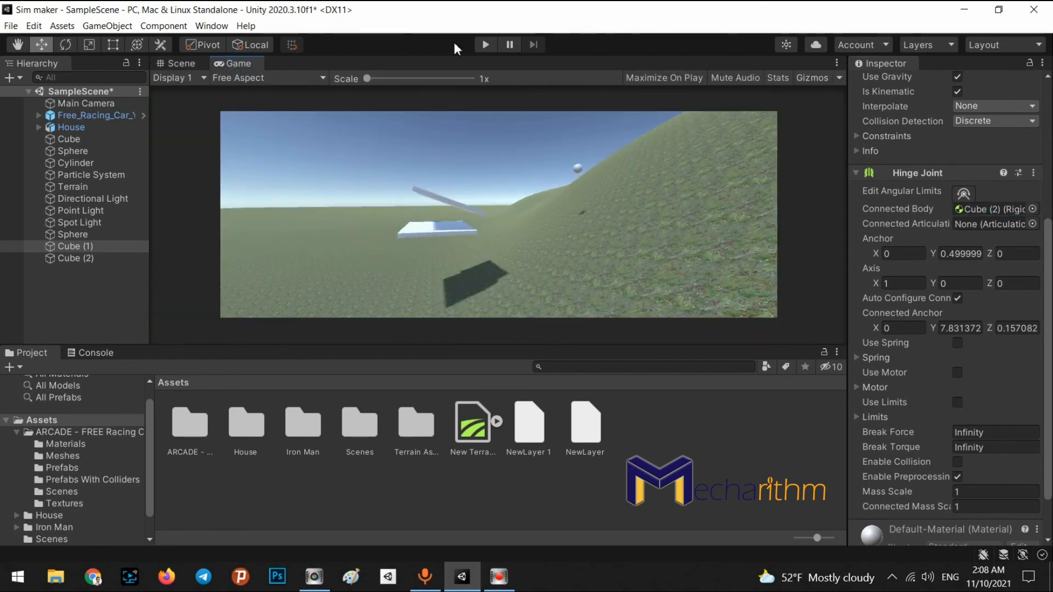
left_click(487, 44)
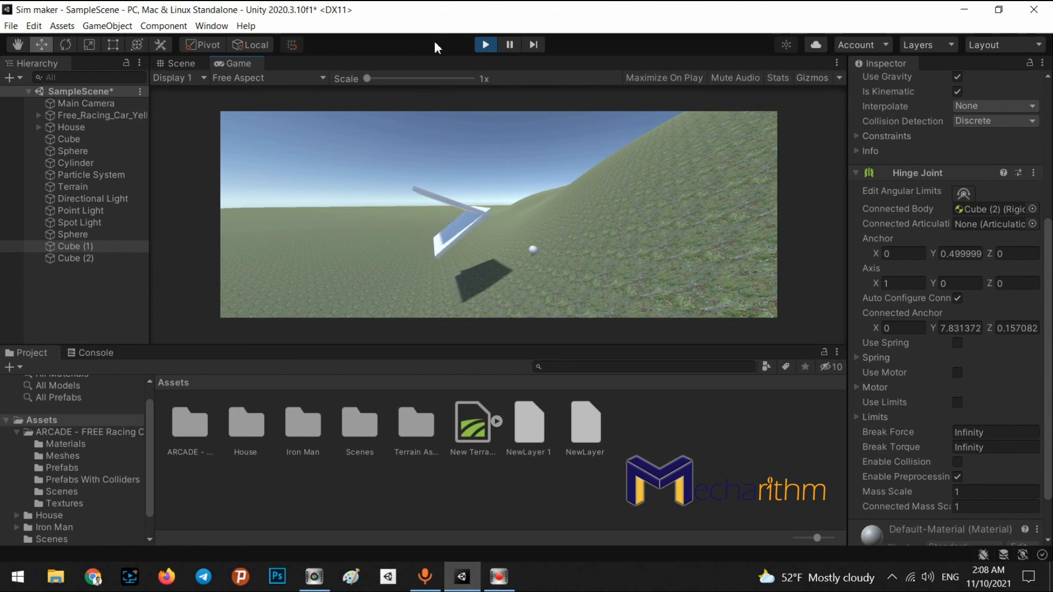
left_click(176, 62)
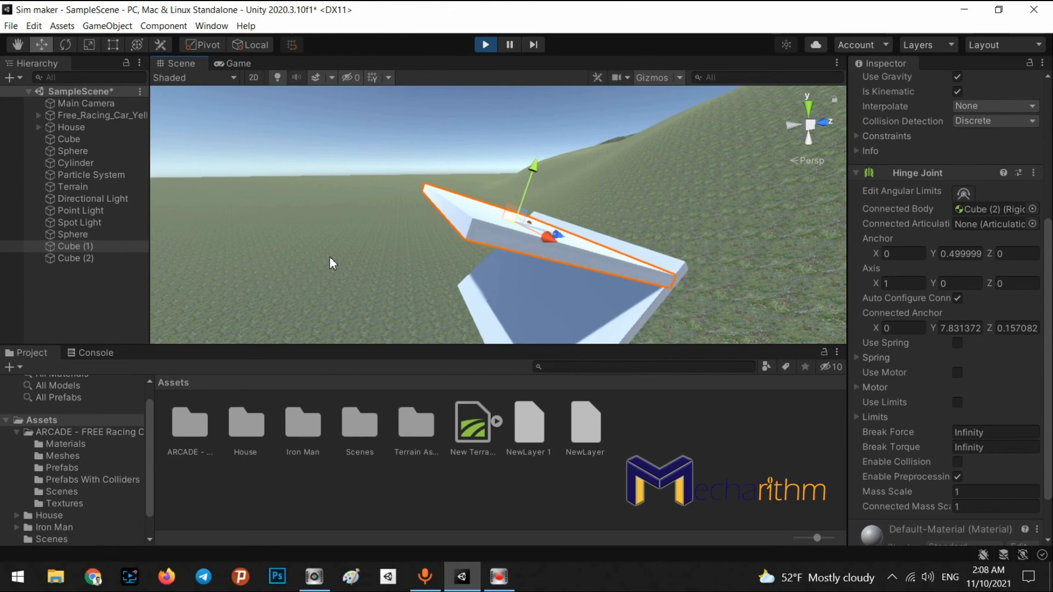
Raise the upper slab to about Y 15.64 while the simulation runs
left_click(78, 249)
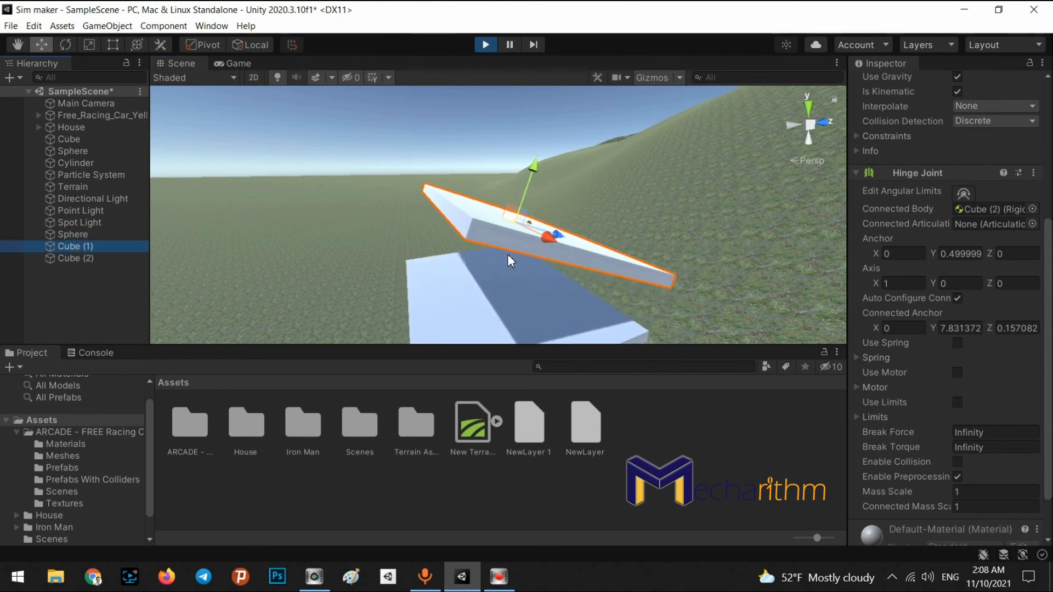
scroll(508, 254, "down", 2)
right_click_drag(508, 256, 494, 264)
left_click_drag(545, 156, 556, 88)
right_click_drag(650, 186, 620, 219)
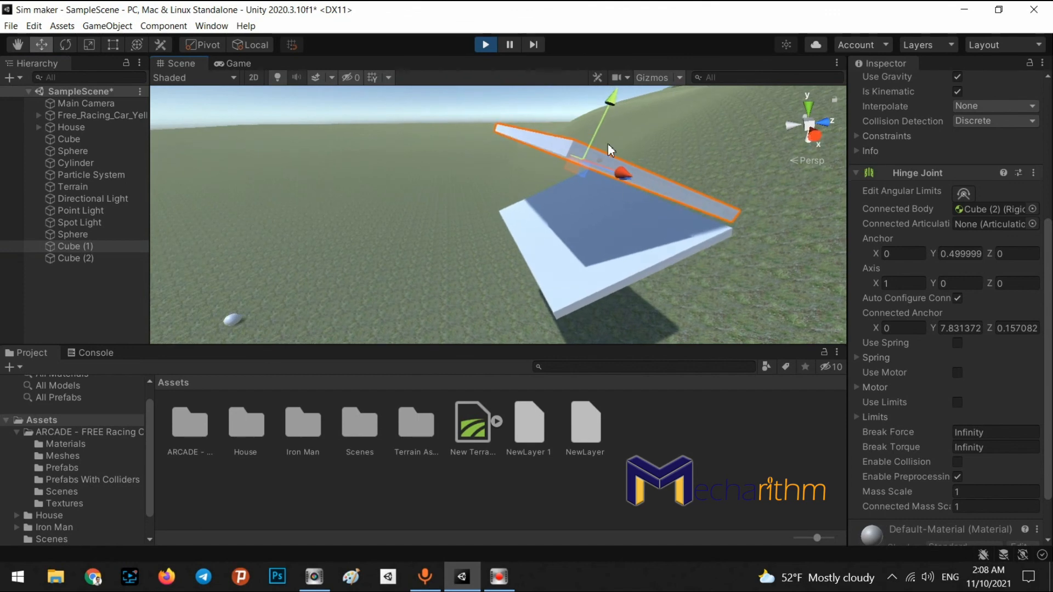
Set the upper slab's X rotation to 0 during the running simulation
scroll(957, 159, "up", 5)
left_click(943, 155)
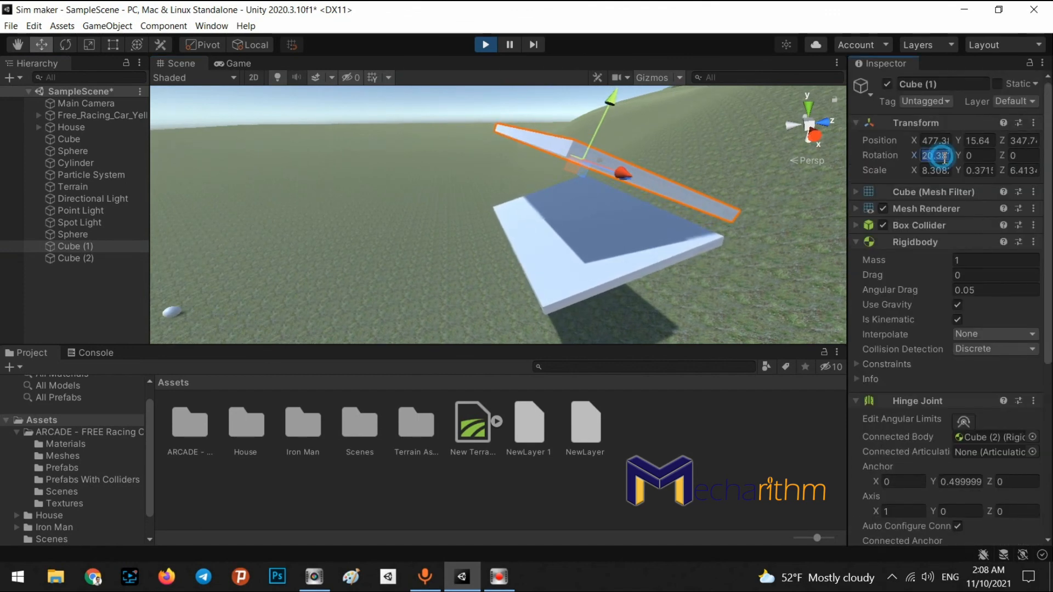
type("0")
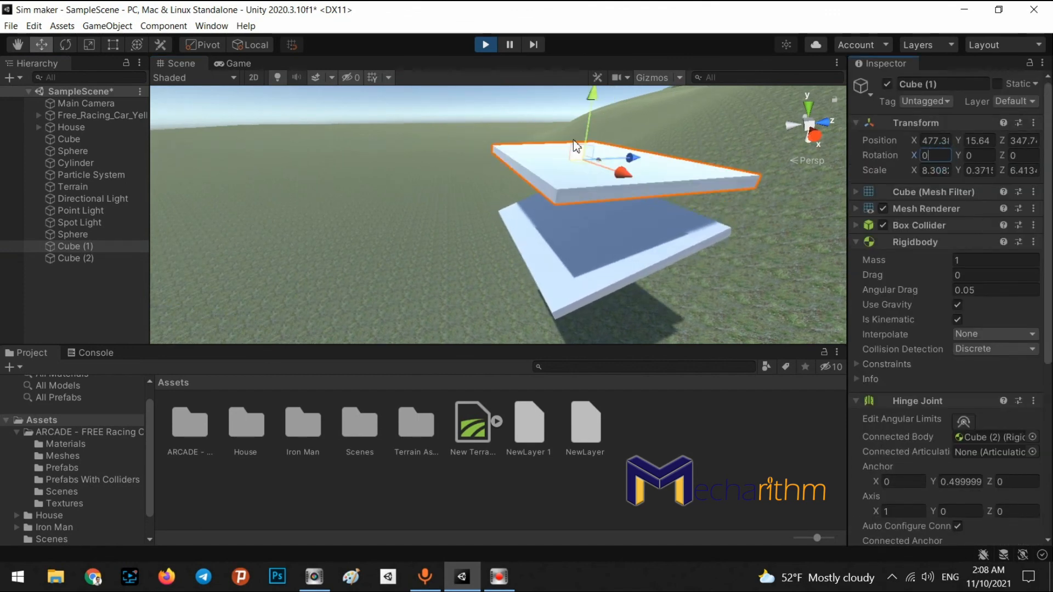
Move the level upper slab to about Y 16.88, Z 331.78 during play to swing the hinged lower slab
left_click_drag(631, 158, 426, 165)
right_click_drag(560, 203, 481, 69)
left_click_drag(479, 65, 478, 37)
right_click_drag(539, 164, 522, 119)
left_click_drag(518, 123, 569, 180)
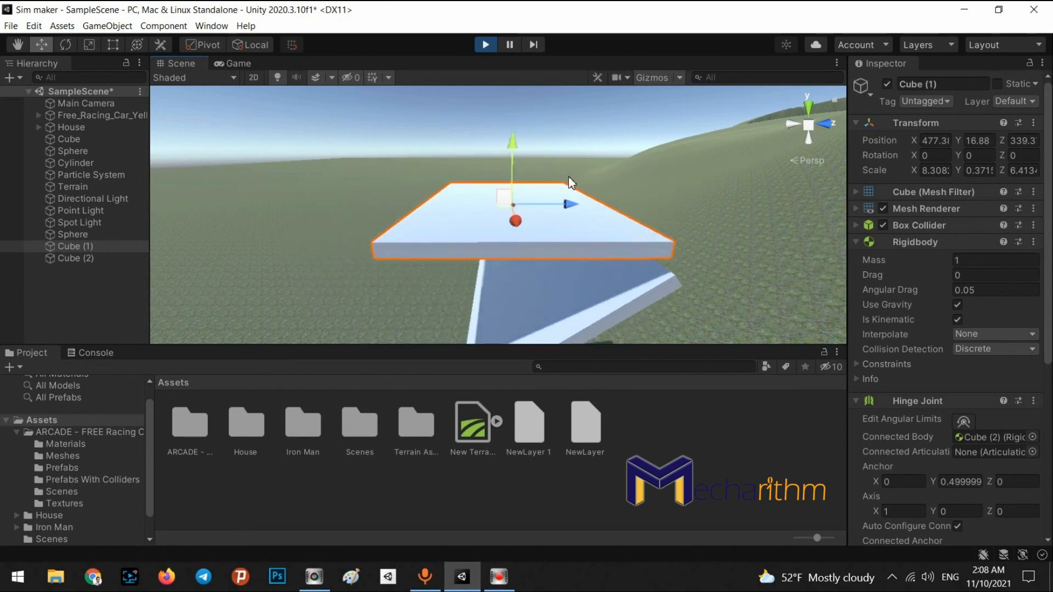
left_click_drag(577, 216, 378, 207)
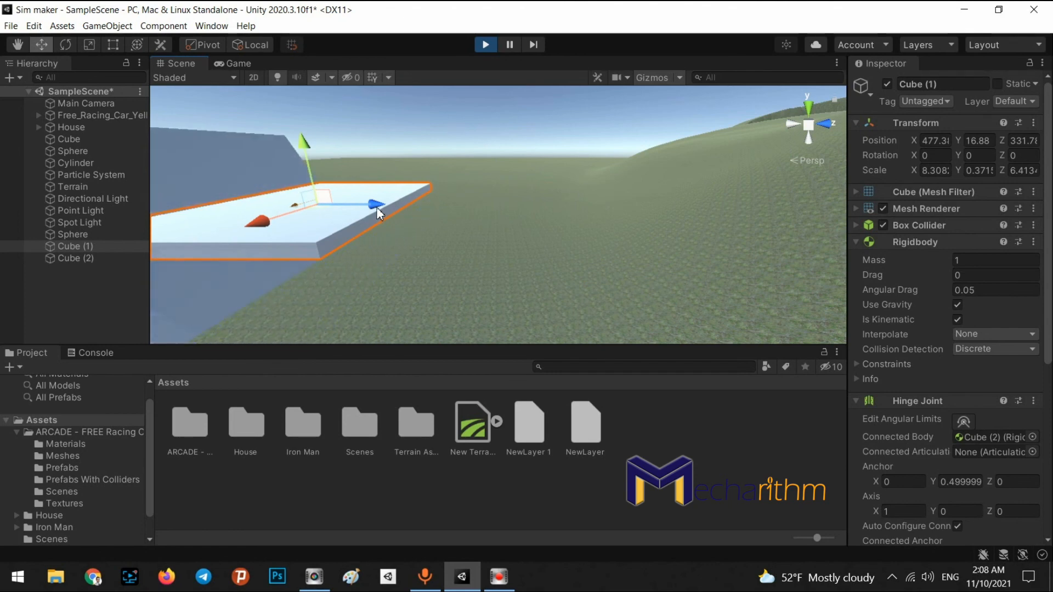
Expand the lower slab's Rigidbody constraints and toggle Freeze Rotation X, Y and Z on and off while it swings
left_click(77, 258)
right_click_drag(575, 251, 526, 248)
left_click(862, 363)
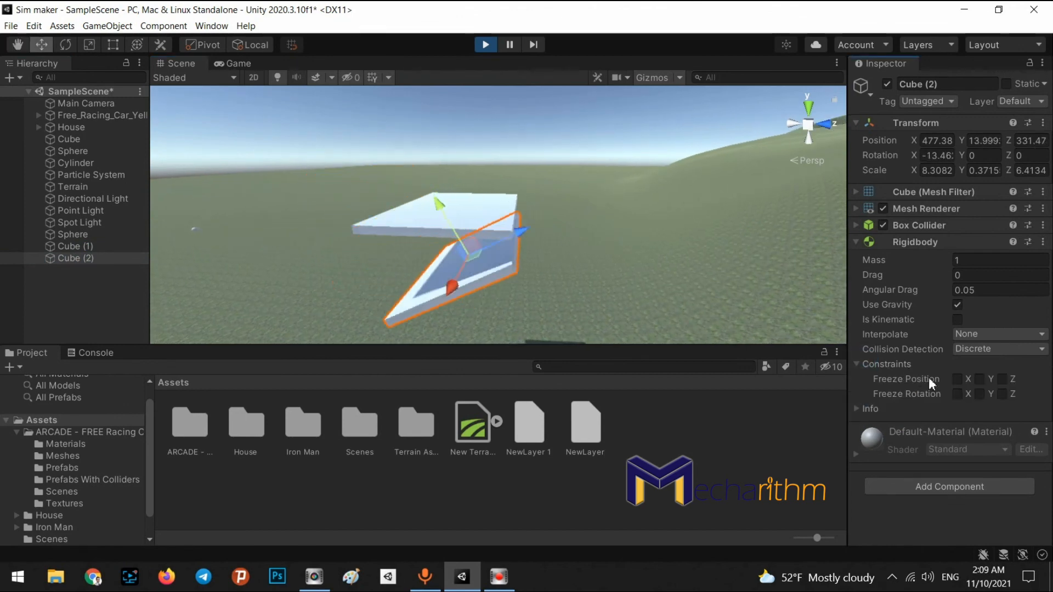
left_click(956, 393)
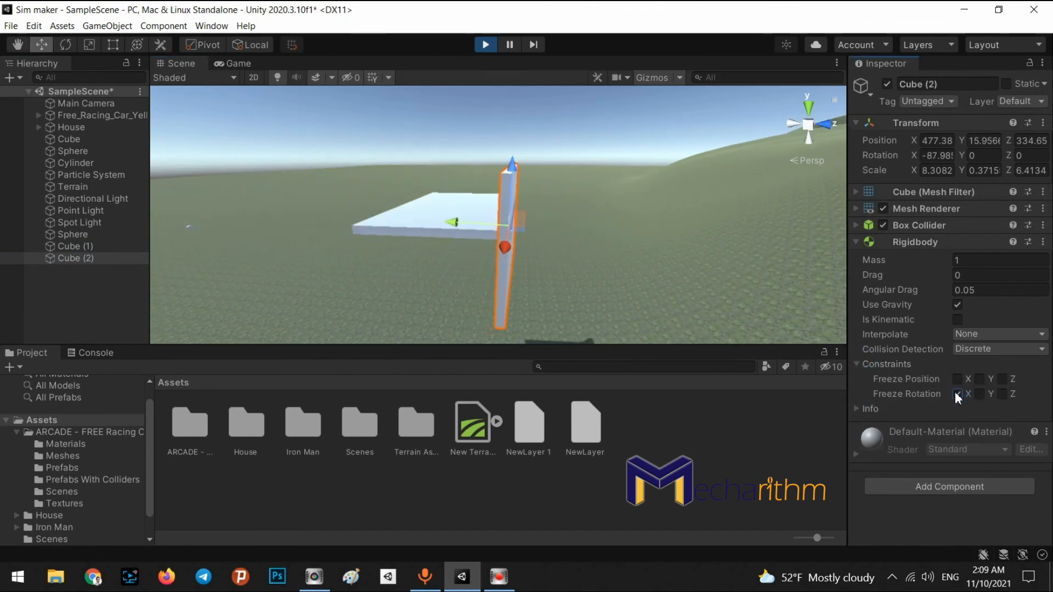
left_click(956, 393)
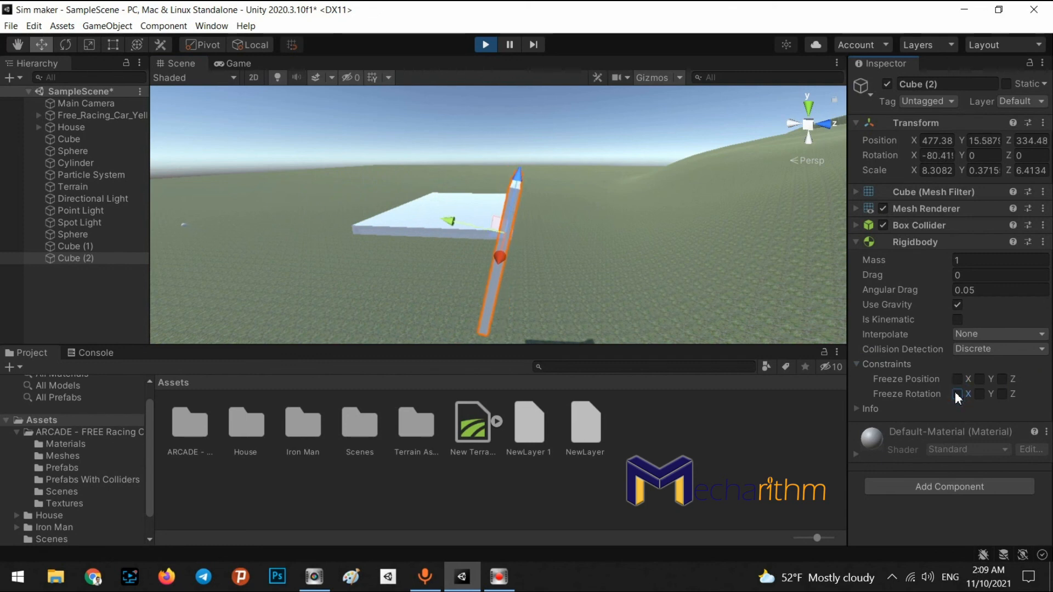
left_click(956, 394)
left_click(982, 394)
left_click(982, 394)
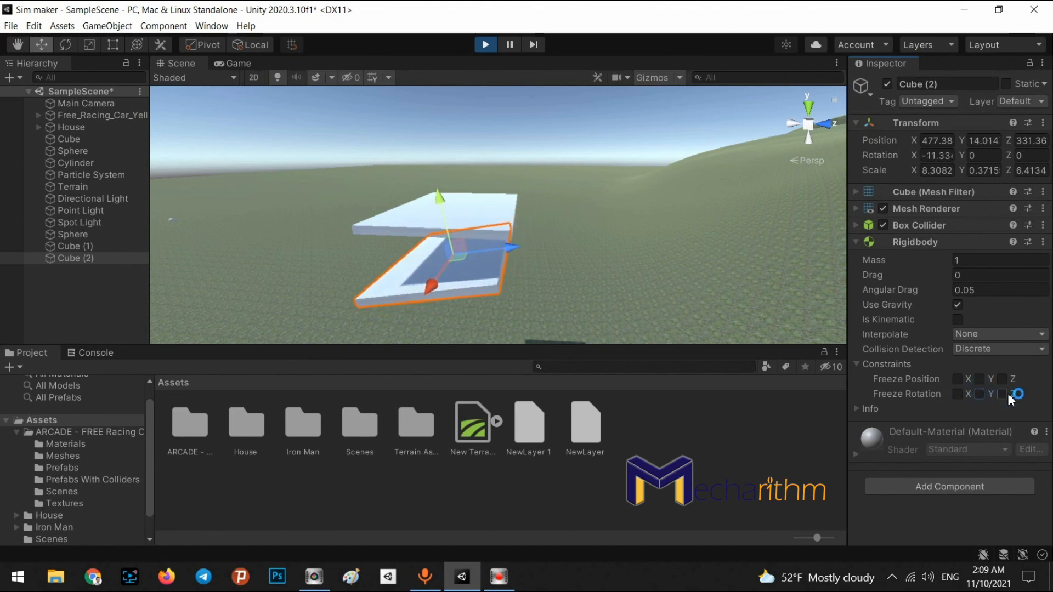
left_click(1006, 395)
left_click(1006, 395)
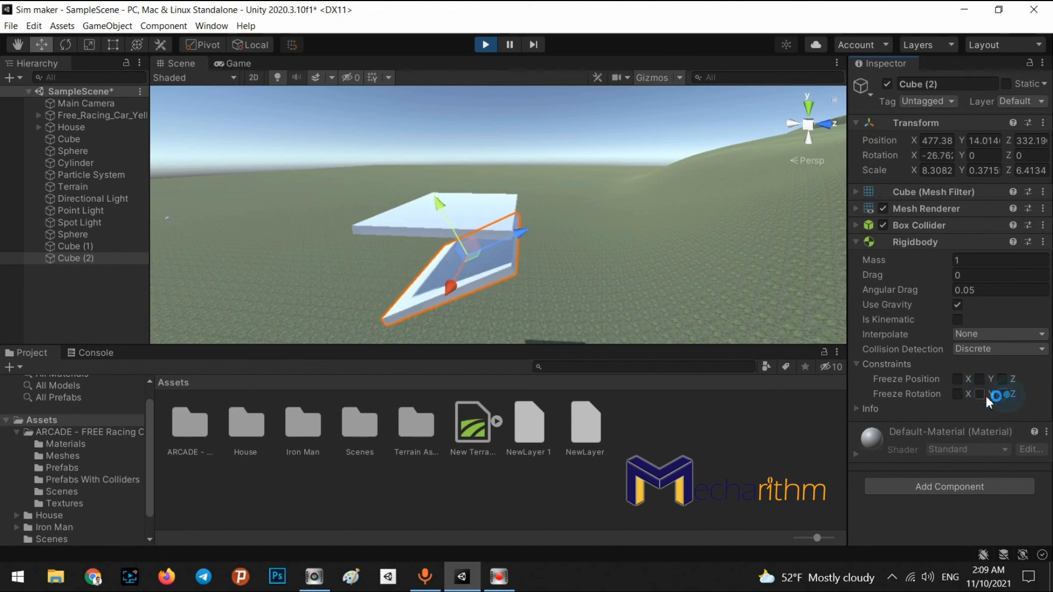
left_click(956, 396)
left_click(956, 397)
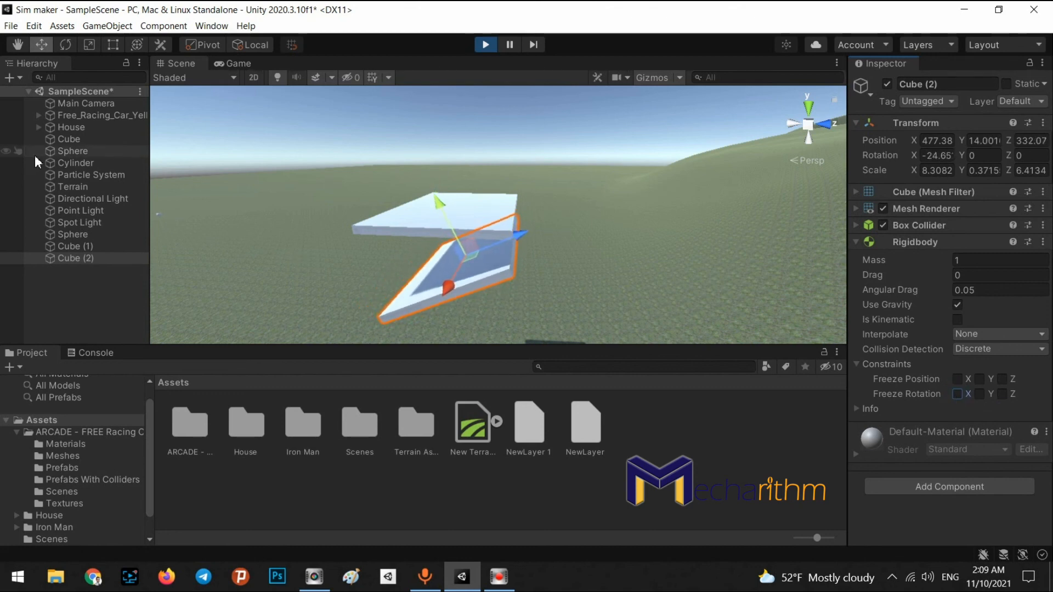
Examine the sphere and the hinged slabs from several angles in the running scene
left_click(82, 238)
right_click_drag(547, 206, 501, 388)
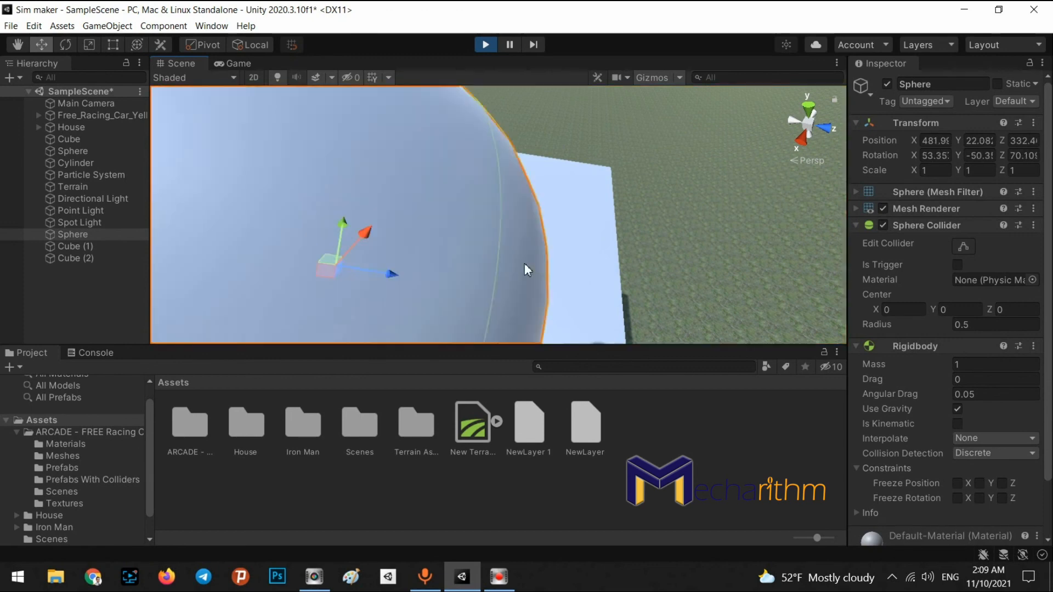
key("s")
right_click_drag(523, 264, 489, 127)
key("s")
key("w")
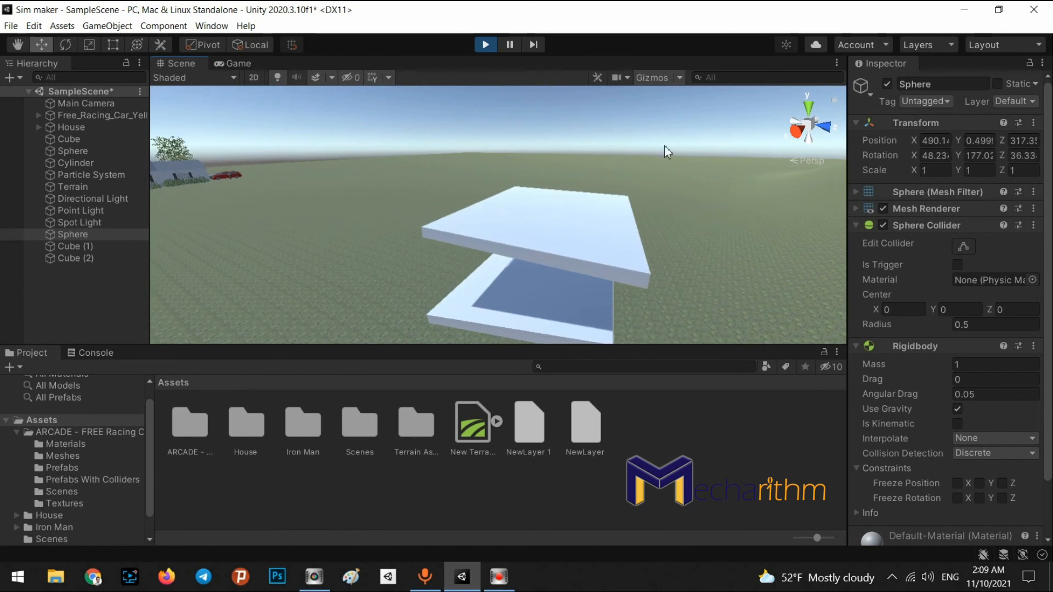
Stop the simulation and return to the Scene view with the selected sphere and both slabs in view
left_click(481, 45)
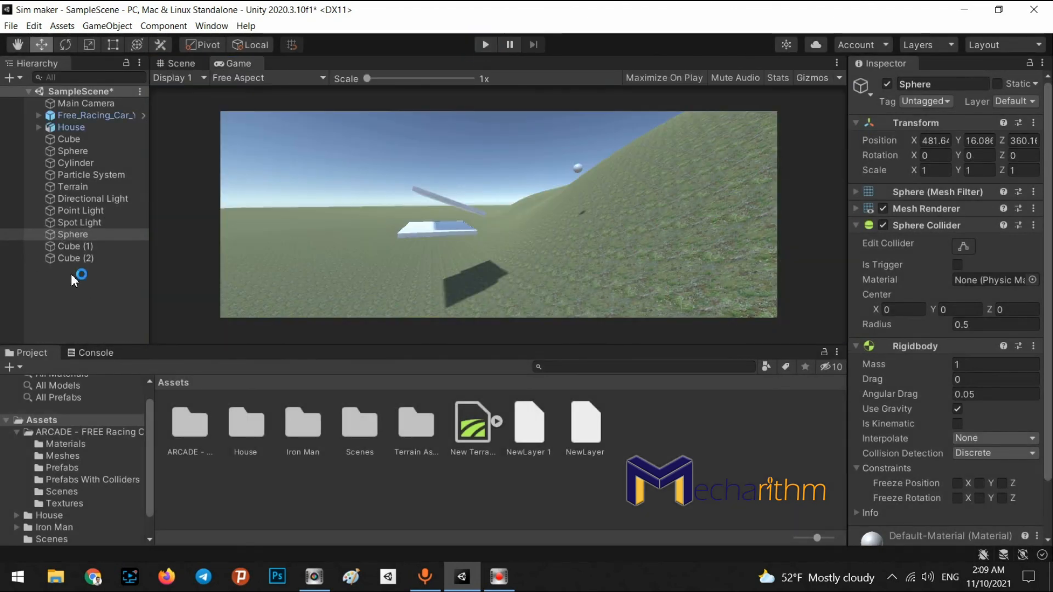
left_click(170, 63)
right_click_drag(351, 230, 301, 249)
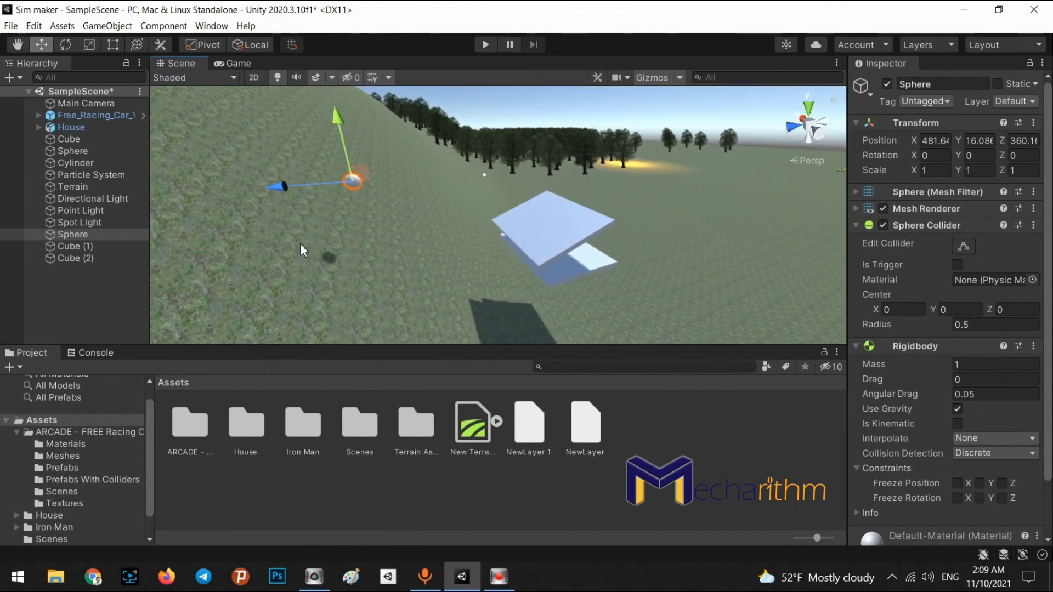